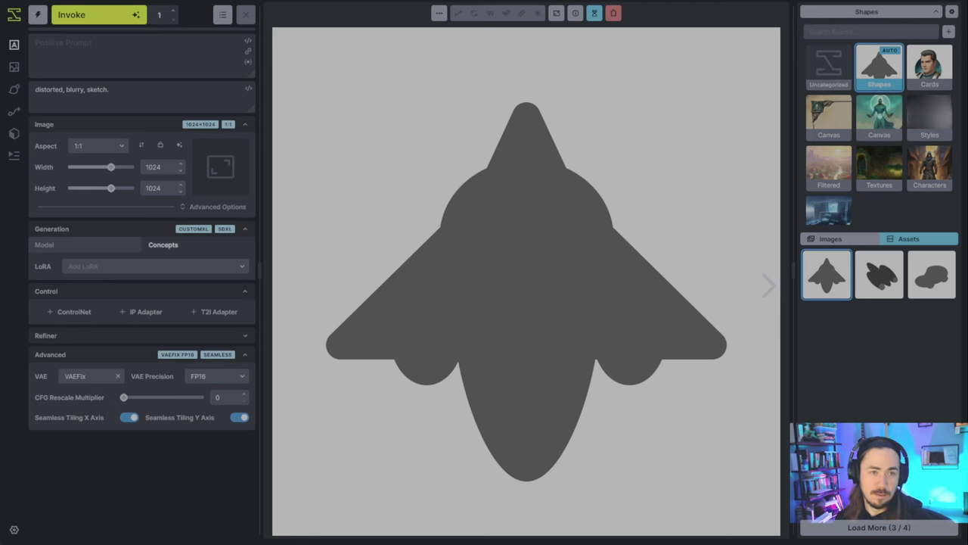
- Use the grey spaceship silhouette as the Image To Image initial image, keeping denoising strength at 0.95
{"action": "left_click", "coordinate": [14, 68]}
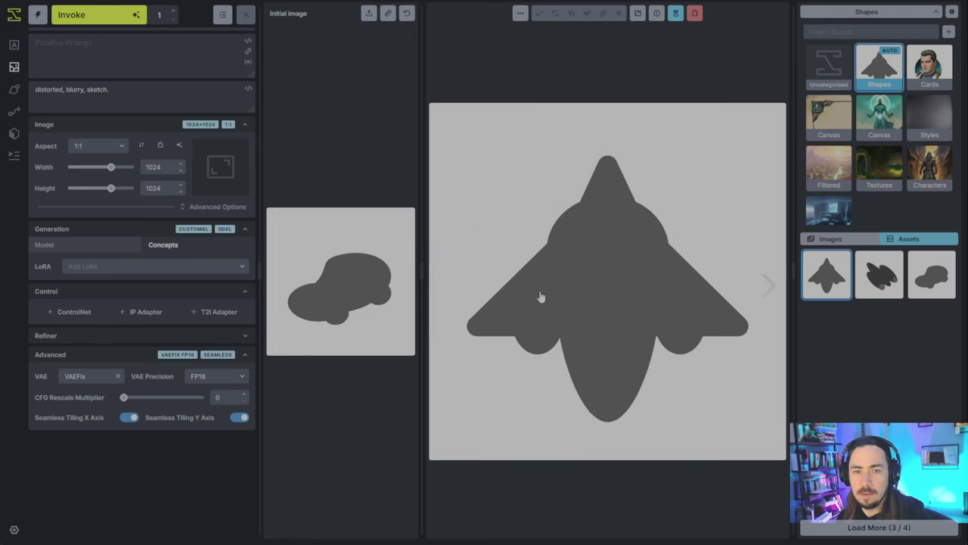
{"action": "left_click_drag", "start_coordinate": [540, 298], "coordinate": [378, 287]}
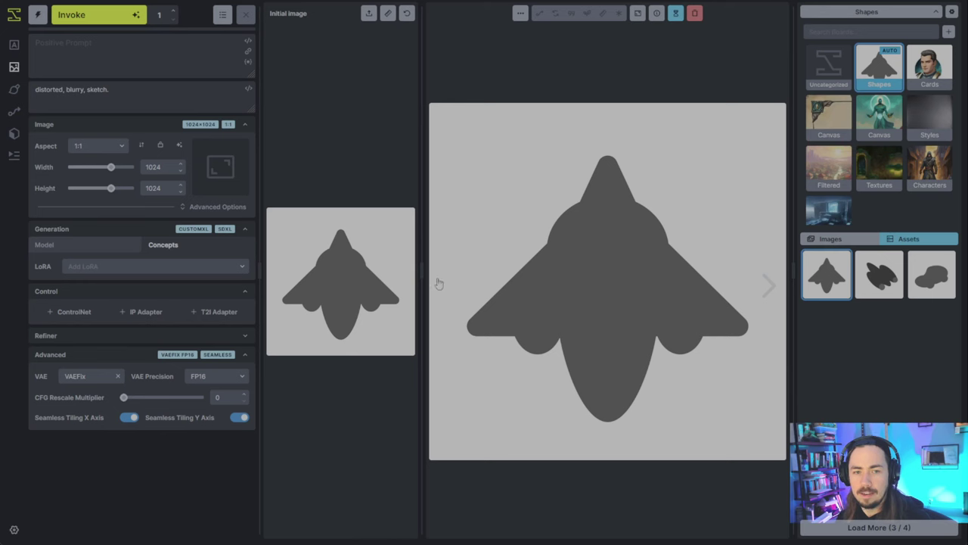
{"action": "left_click", "coordinate": [215, 207]}
{"action": "mouse_move", "coordinate": [192, 251]}
{"action": "left_mouse_down"}
{"action": "mouse_move", "coordinate": [169, 252]}
{"action": "mouse_move", "coordinate": [195, 253]}
{"action": "left_mouse_up"}
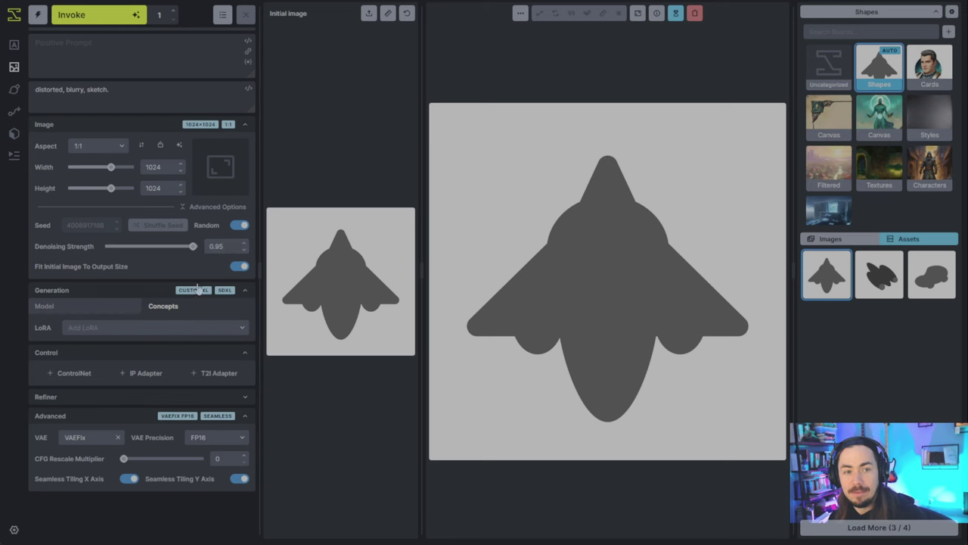
- Add an SDXLsoftedge ControlNet that uses the spaceship silhouette as its control image
{"action": "left_click", "coordinate": [74, 373]}
{"action": "left_click", "coordinate": [151, 420]}
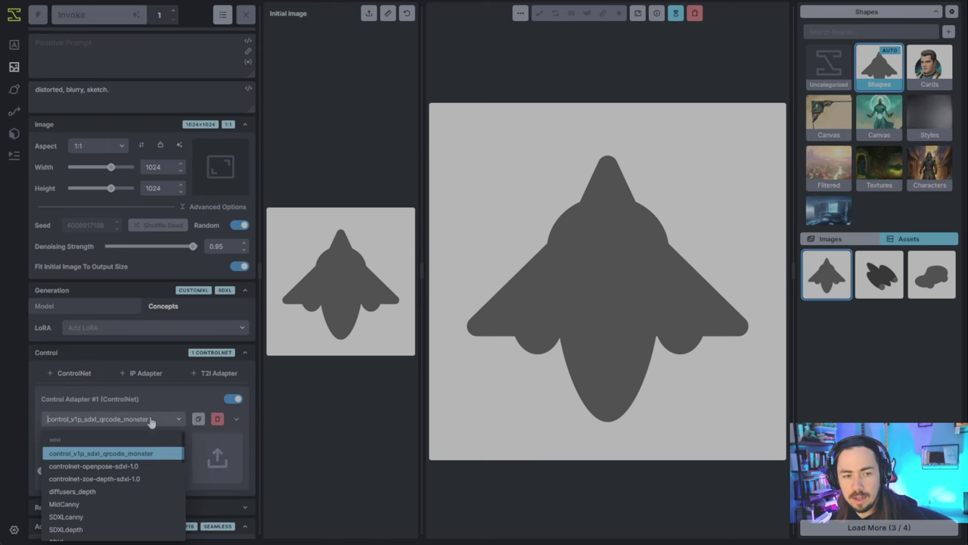
{"action": "scroll", "coordinate": [114, 485], "scroll_direction": "down", "scroll_amount": 3}
{"action": "left_click", "coordinate": [111, 492]}
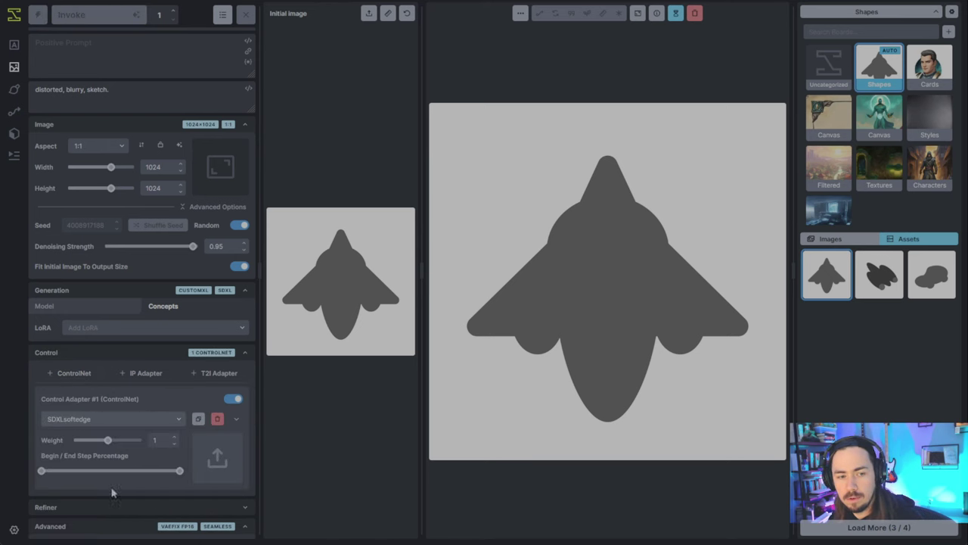
{"action": "left_click_drag", "start_coordinate": [329, 301], "coordinate": [222, 463]}
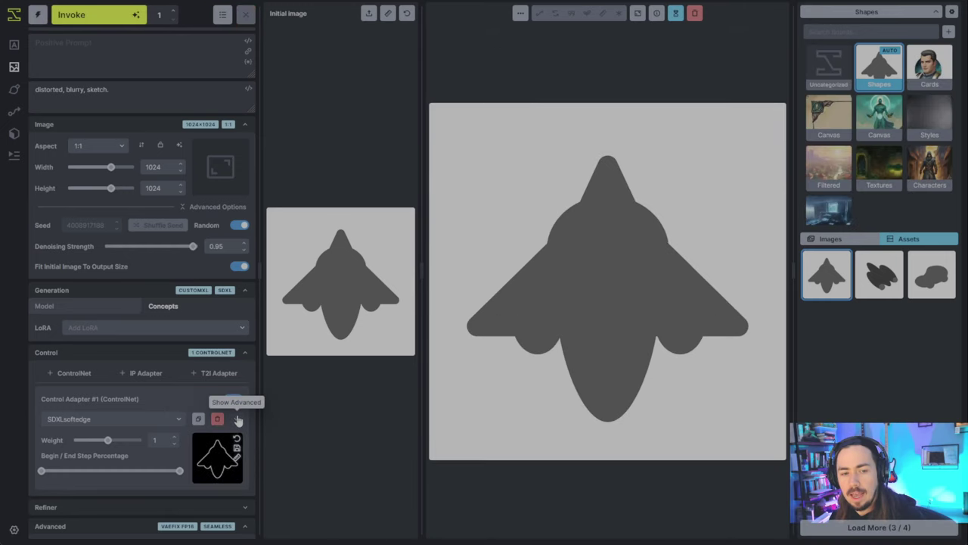
- Set the ControlNet image resolution to 1024 and queue a generation
{"action": "left_click", "coordinate": [237, 418]}
{"action": "scroll", "coordinate": [231, 445], "scroll_direction": "down", "scroll_amount": 5}
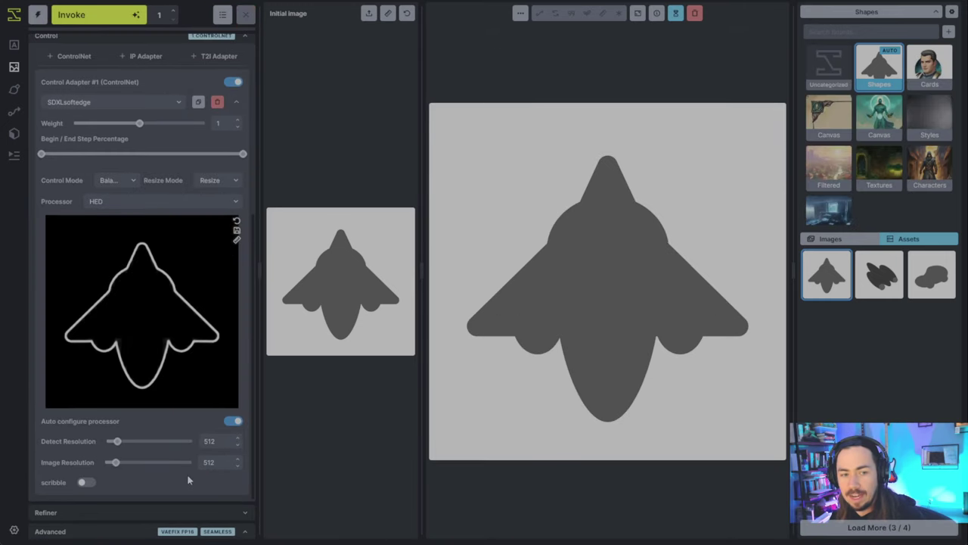
{"action": "double_click", "coordinate": [220, 463]}
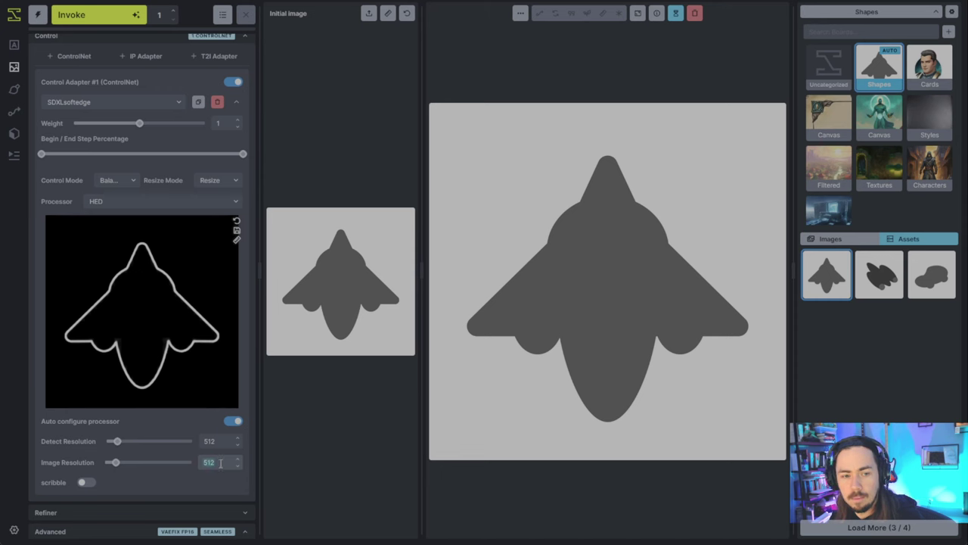
{"action": "type", "text": "1024"}
{"action": "key", "text": "ctrl+shift+Return"}
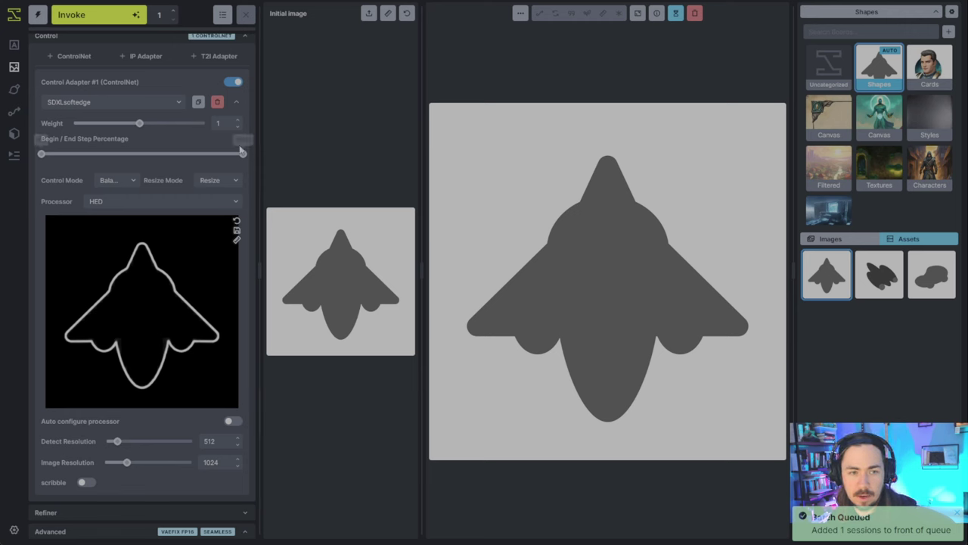
- Narrow the soft-edge ControlNet's Begin / End Step Percentage to 0–25%
{"action": "left_click_drag", "start_coordinate": [243, 153], "coordinate": [82, 155]}
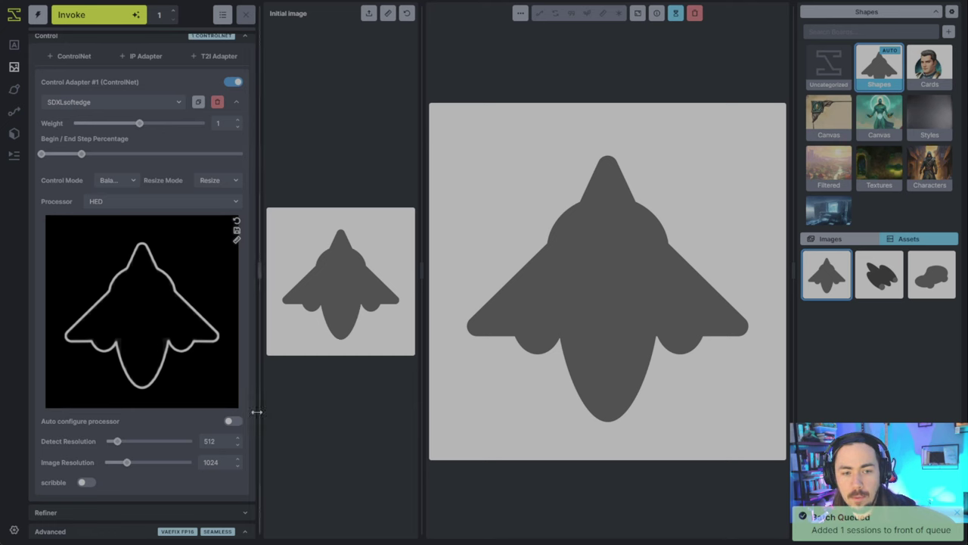
{"action": "scroll", "coordinate": [252, 417], "scroll_direction": "up", "scroll_amount": 1}
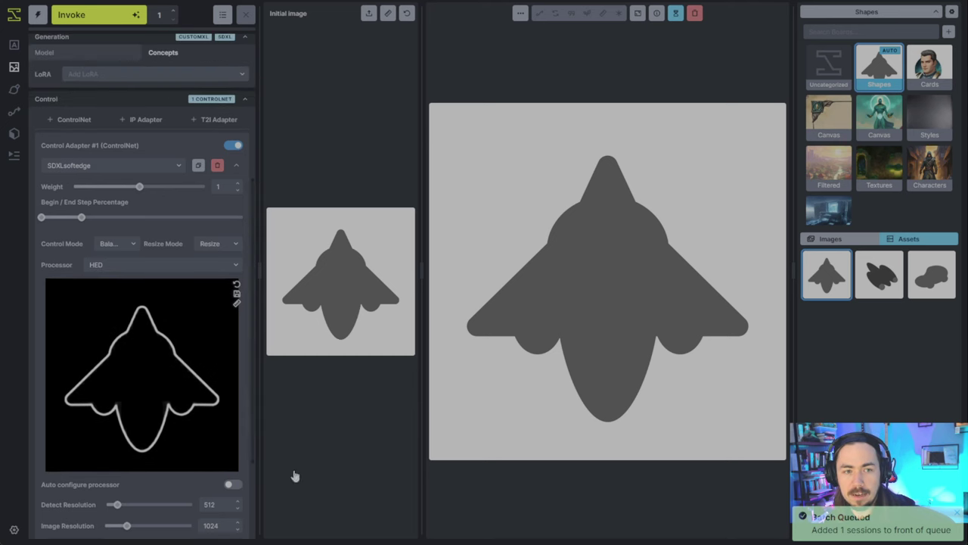
{"action": "mouse_move", "coordinate": [213, 454]}
{"action": "scroll", "coordinate": [225, 389], "scroll_direction": "up", "scroll_amount": 4}
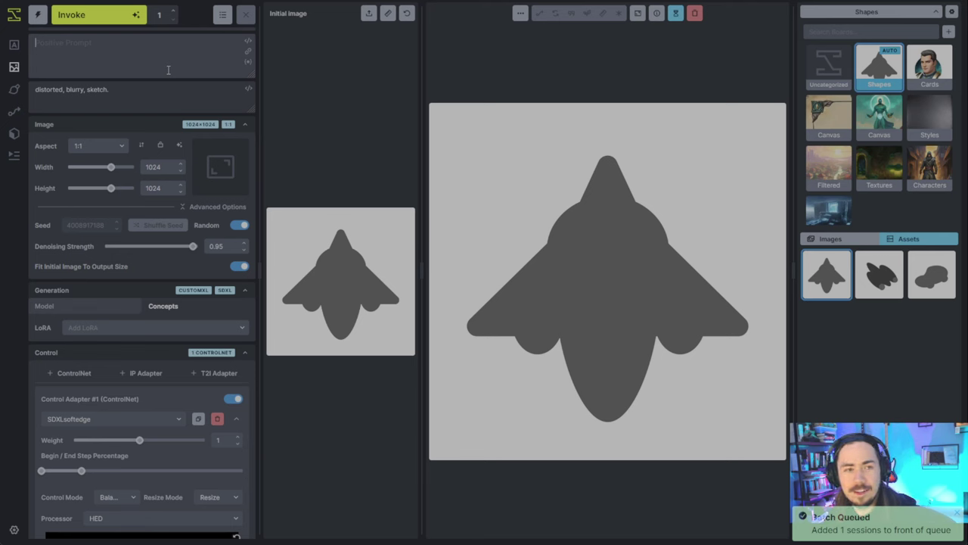
- Write the prompt 'a carrot character' in children's 3d animated style, unreal engine, white background, dynamic lighting
{"action": "type", "text": "a carrot"}
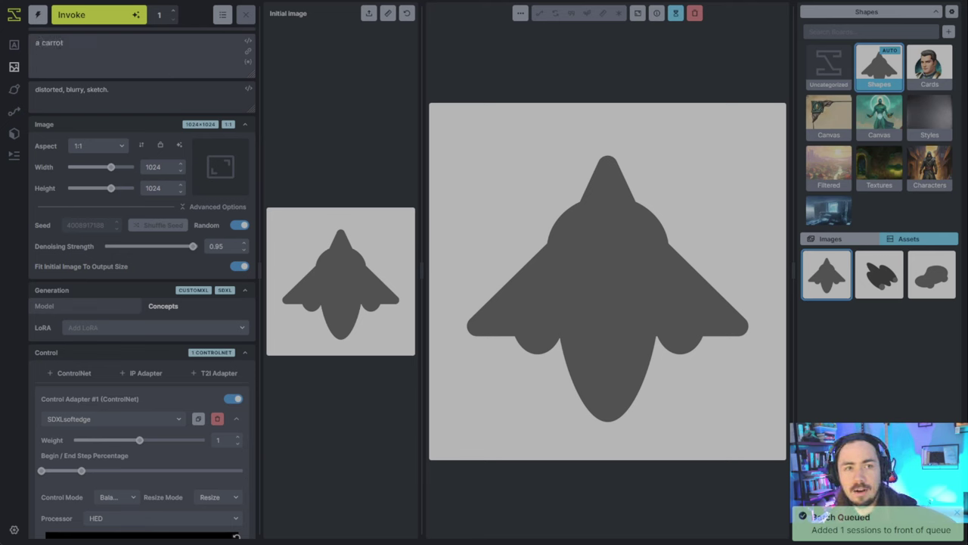
{"action": "type", "text": " charac"}
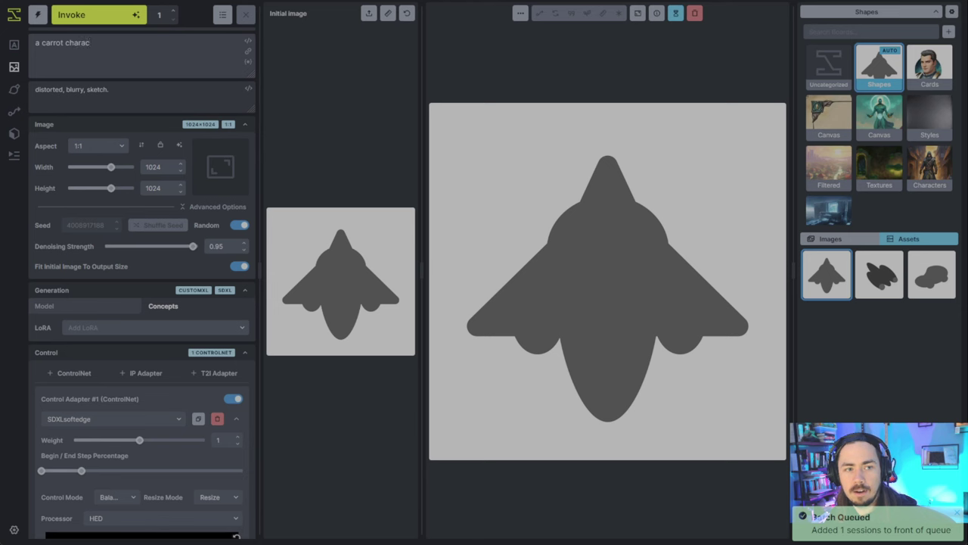
{"action": "type", "text": "ter. in the style of a"}
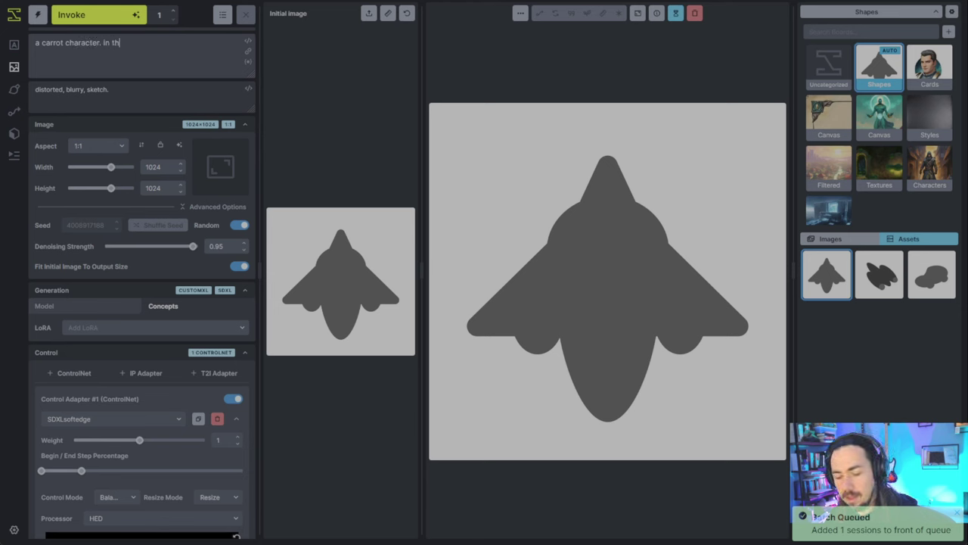
{"action": "type", "text": "ren"}
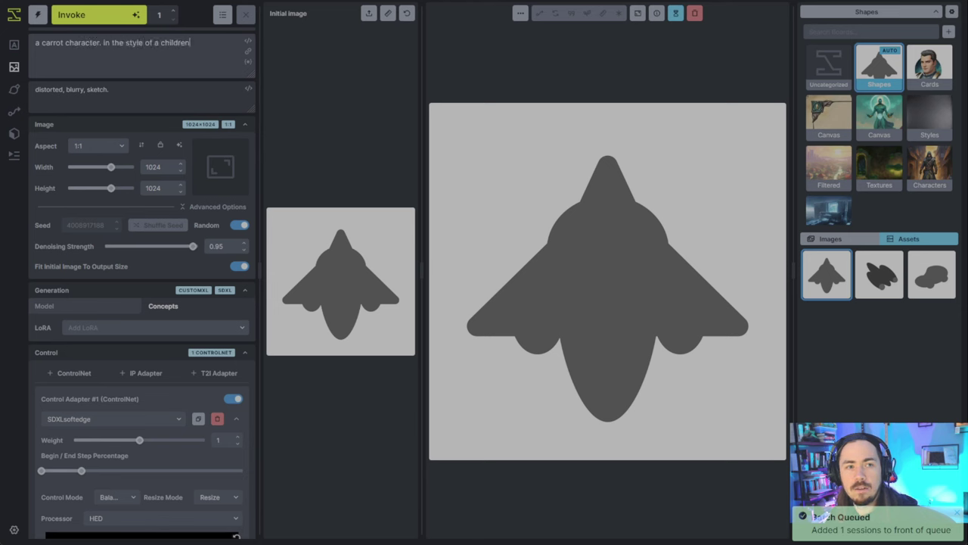
{"action": "type", "text": "s 3d animated series."}
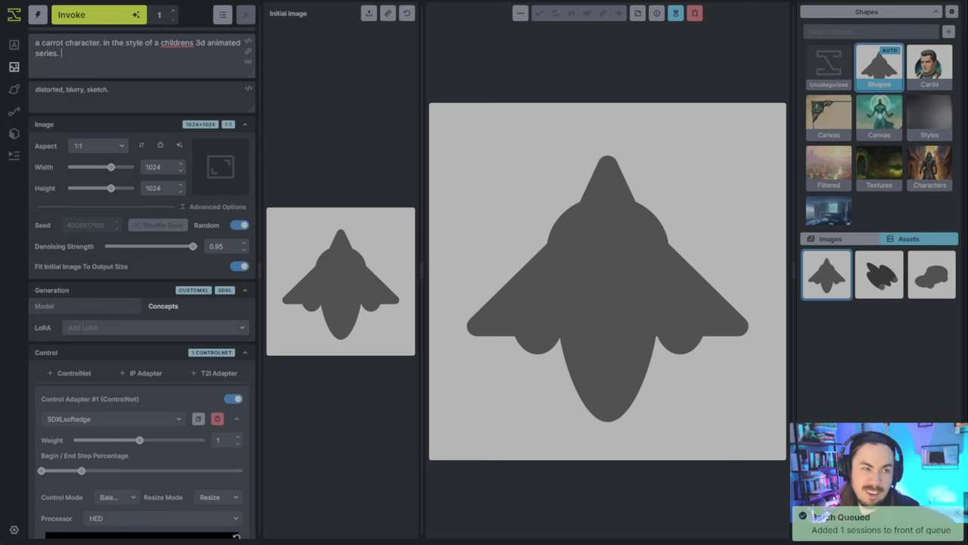
{"action": "type", "text": "unreal engine,"}
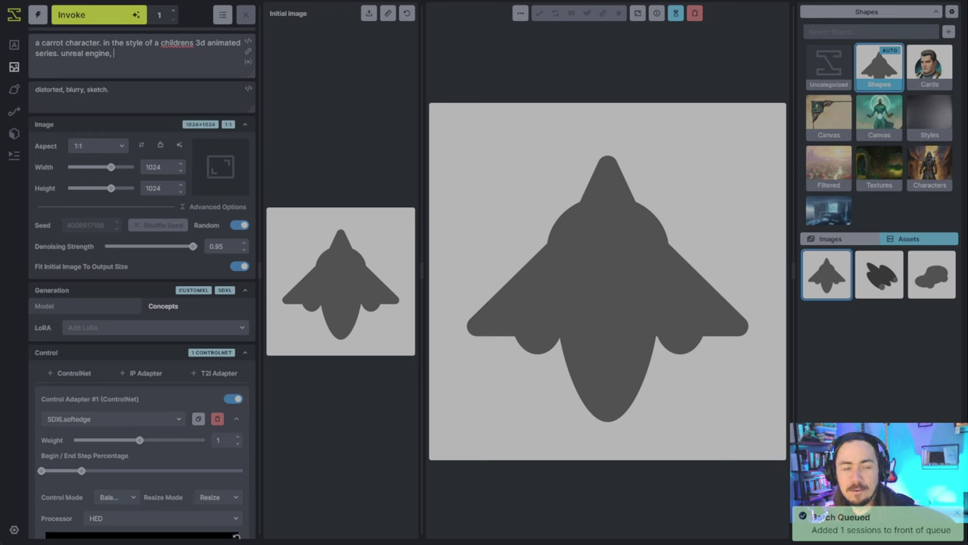
{"action": "key", "text": "BackSpace"}
{"action": "key", "text": "BackSpace"}
{"action": "type", "text": ". "}
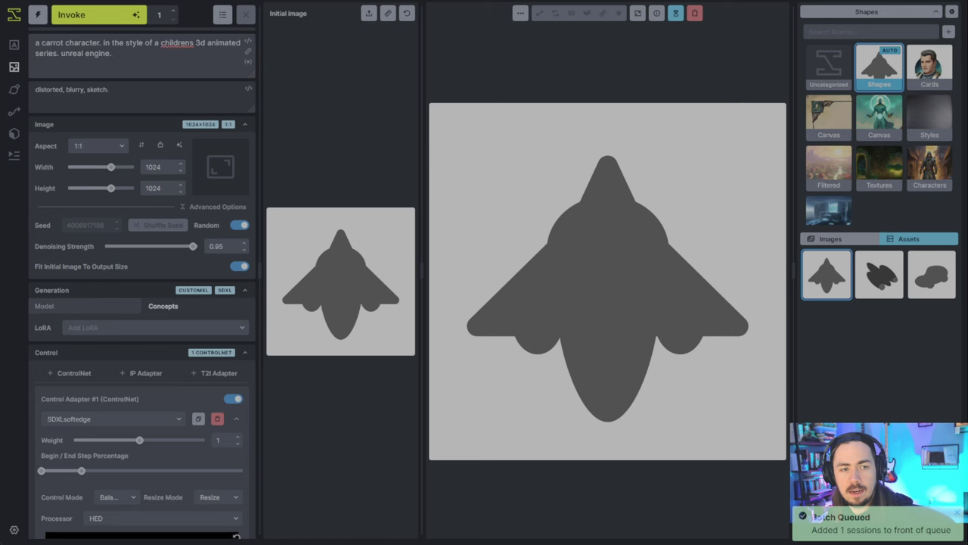
{"action": "type", "text": "white background."}
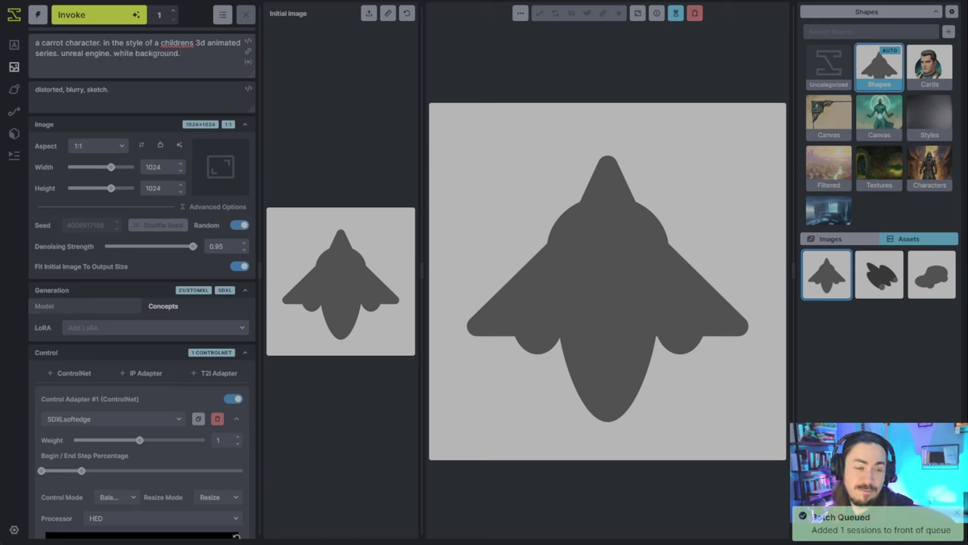
{"action": "type", "text": "d"}
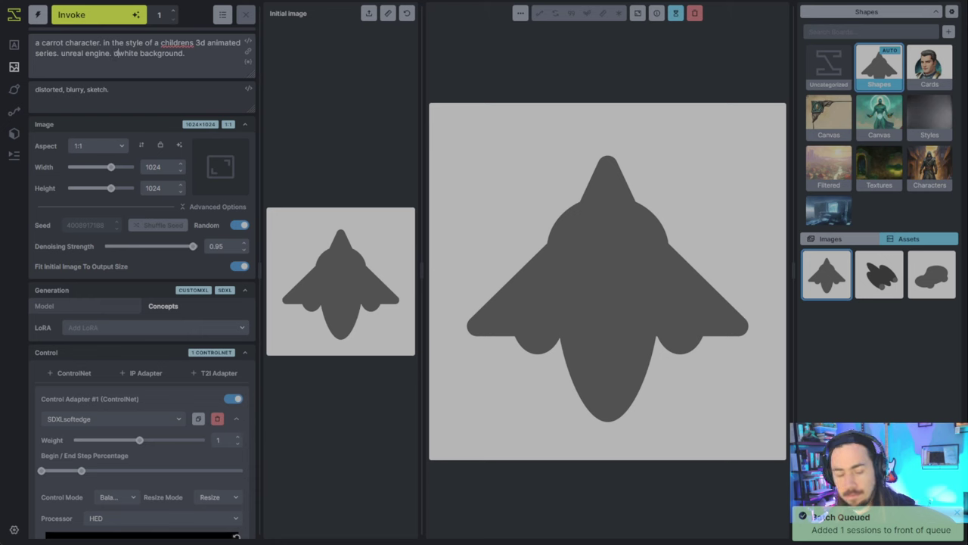
{"action": "type", "text": "ynamic lighting."}
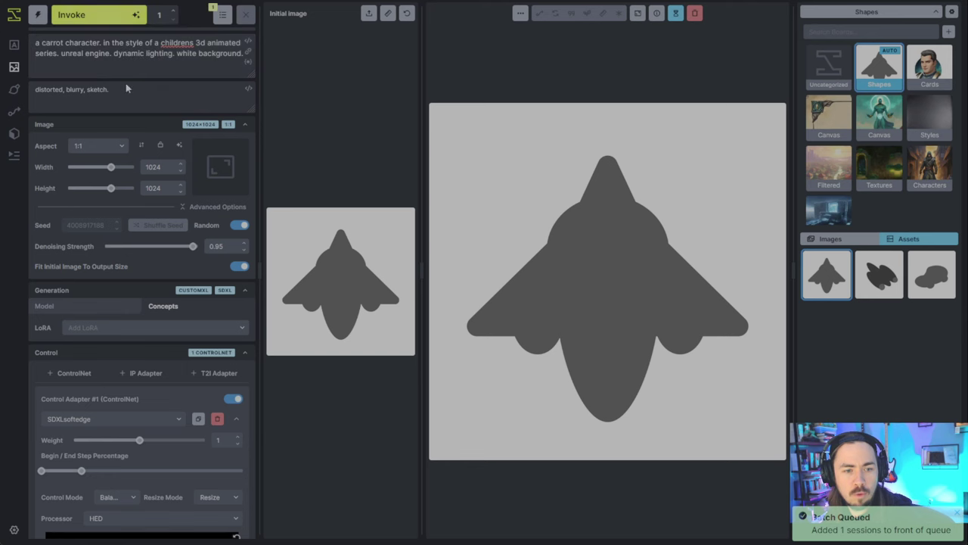
- Collapse the Generation section, keeping Control expanded, and scroll the left panel back to the top
{"action": "left_click", "coordinate": [205, 355]}
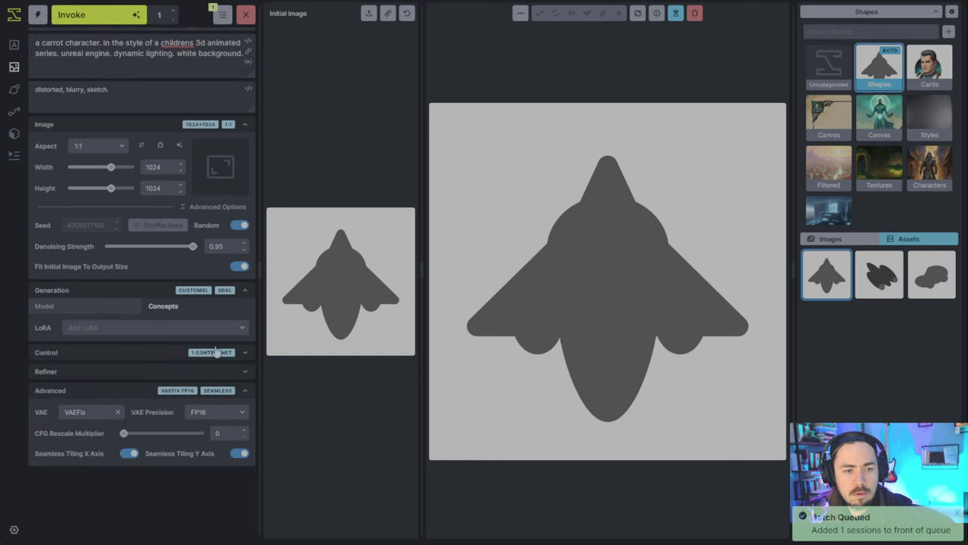
{"action": "left_click", "coordinate": [217, 352]}
{"action": "scroll", "coordinate": [232, 295], "scroll_direction": "down", "scroll_amount": 3}
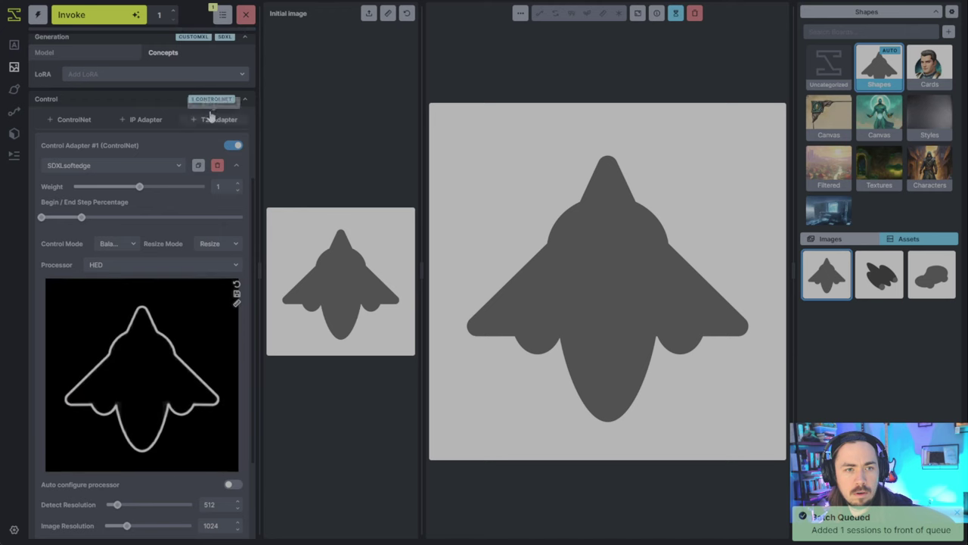
{"action": "scroll", "coordinate": [189, 121], "scroll_direction": "up", "scroll_amount": 2}
{"action": "left_click", "coordinate": [174, 99]}
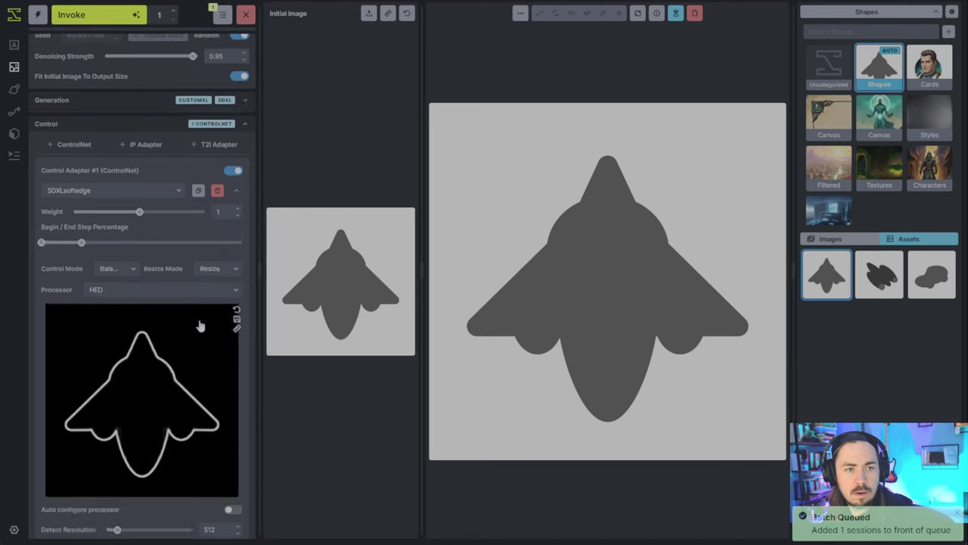
{"action": "scroll", "coordinate": [226, 251], "scroll_direction": "up", "scroll_amount": 5}
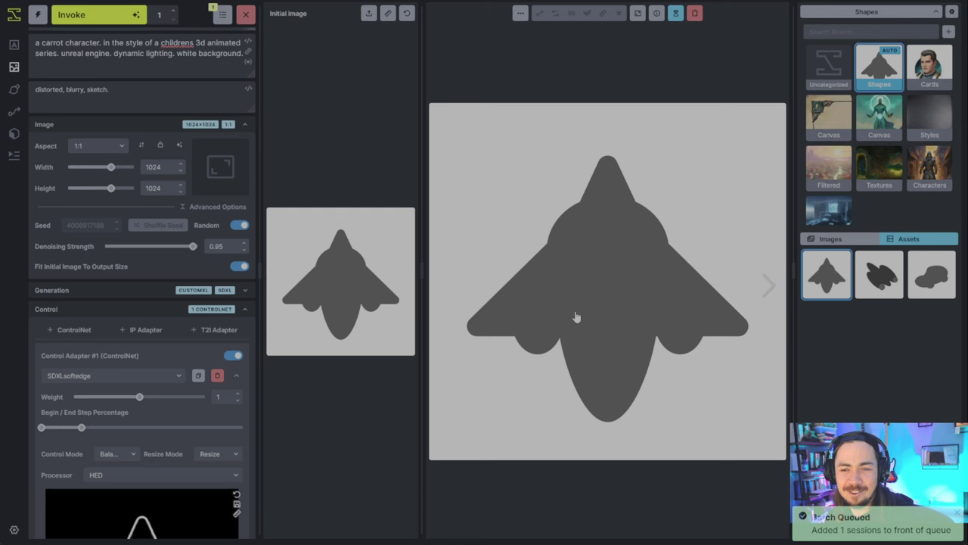
- Add ', wearing a jet pack.' after 'a carrot character' in the prompt
{"action": "left_click", "coordinate": [101, 44]}
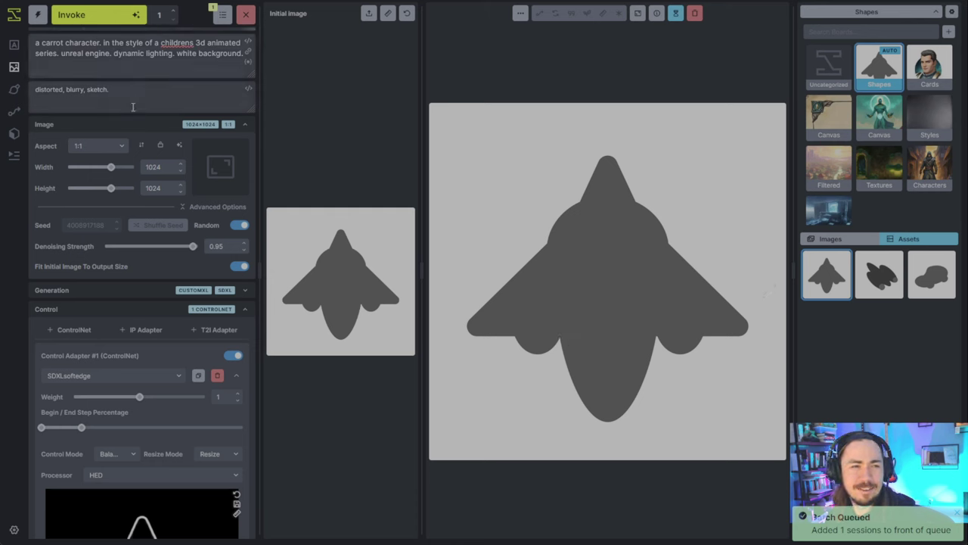
{"action": "type", "text": ", wearing a "}
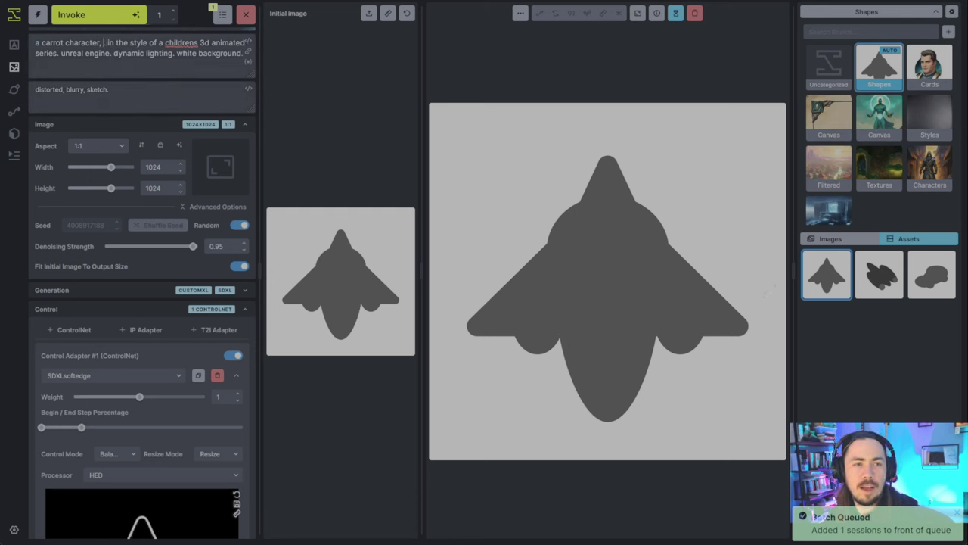
{"action": "type", "text": "jet pack.."}
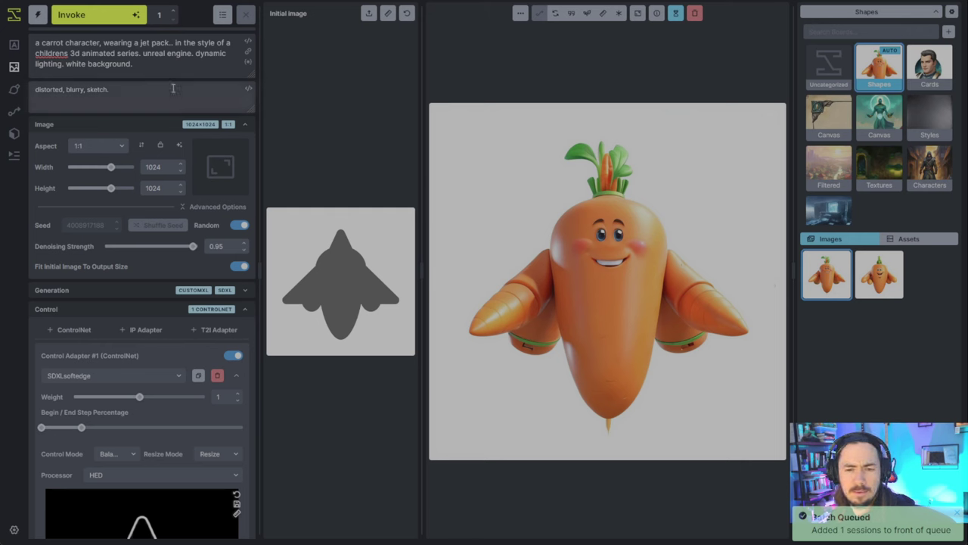
- Place the text cursor just before 'jet pack' in the positive prompt
{"action": "left_click", "coordinate": [140, 43]}
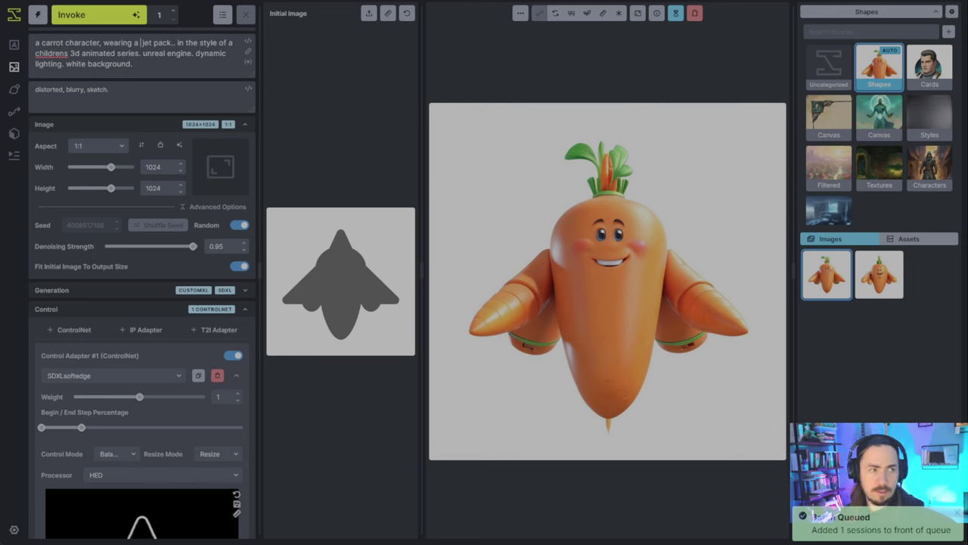
- Change the prompt to describe a 'black carbon steel' jet pack
{"action": "type", "text": "black"}
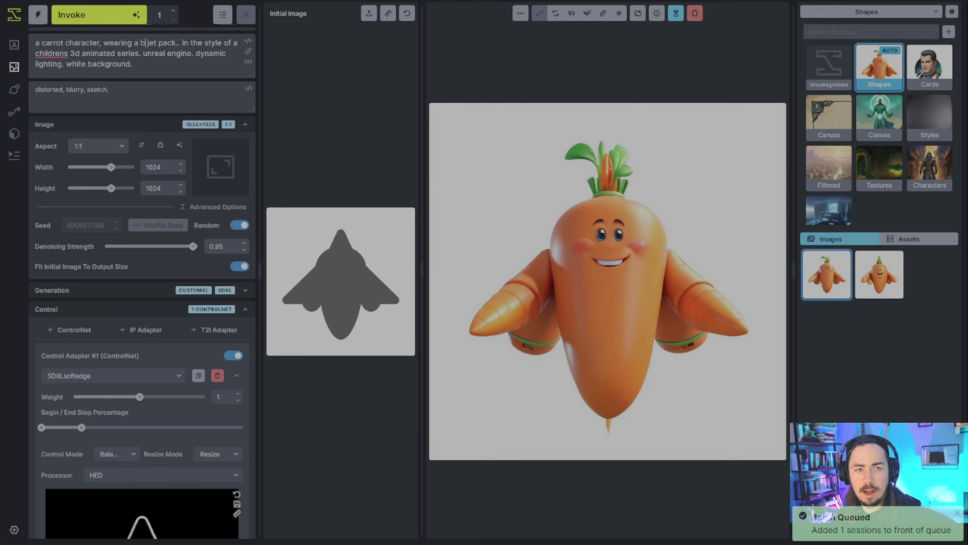
{"action": "left_click", "coordinate": [141, 43]}
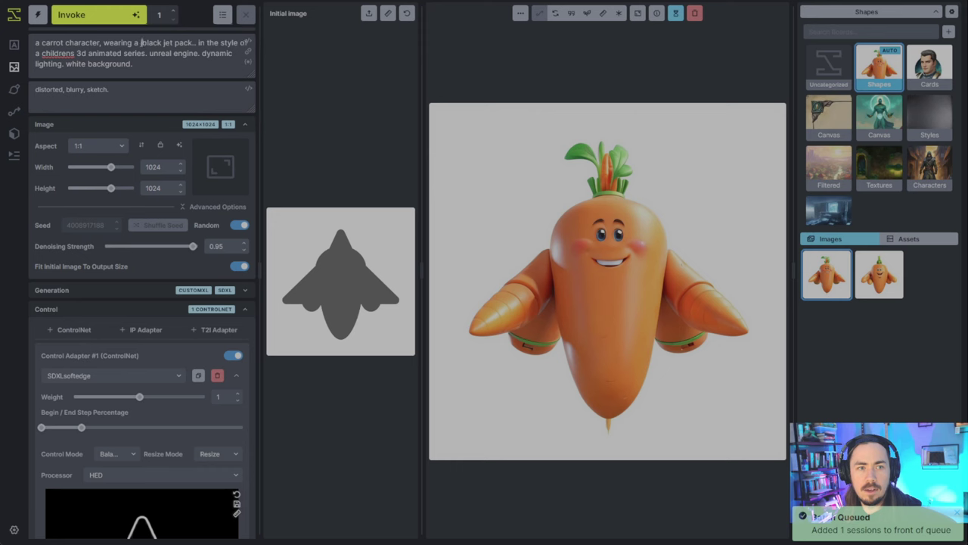
{"action": "type", "text": "carbon steel"}
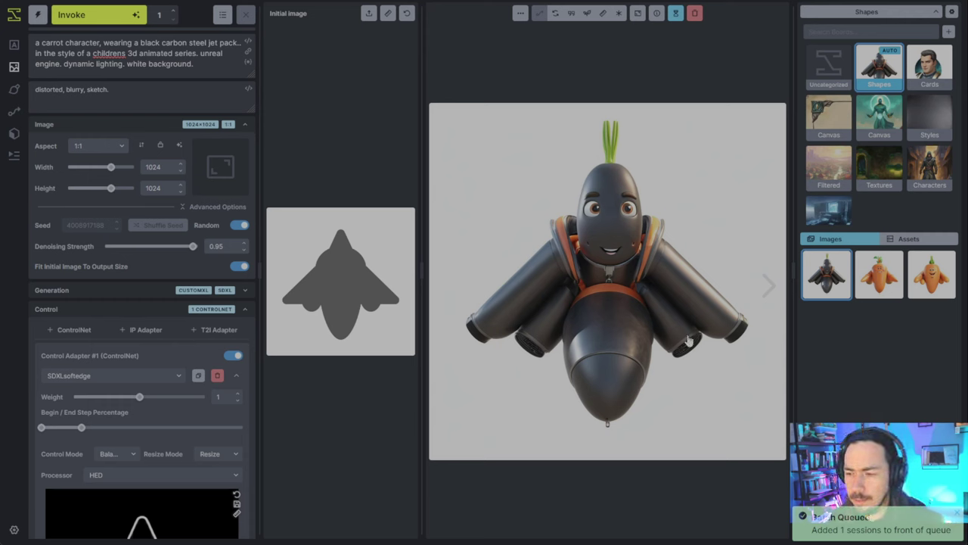
- Send the orange jet-pack carrot image from the gallery to the Unified Canvas
{"action": "left_click", "coordinate": [876, 287]}
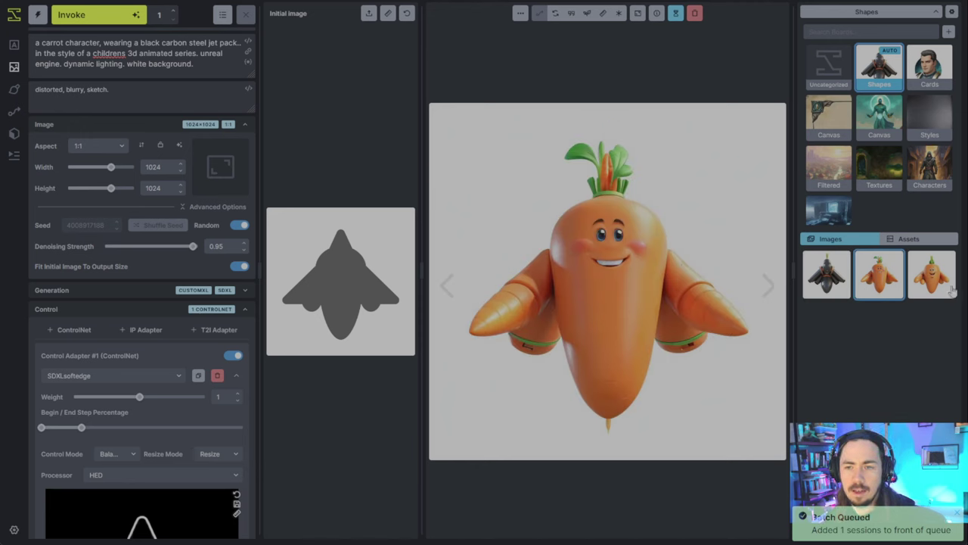
{"action": "left_click", "coordinate": [520, 13]}
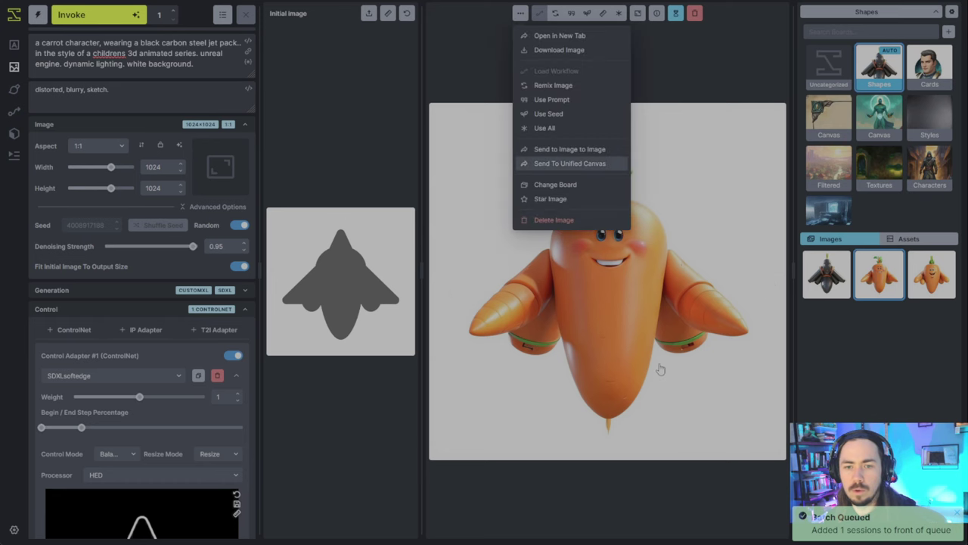
{"action": "key", "text": "Return"}
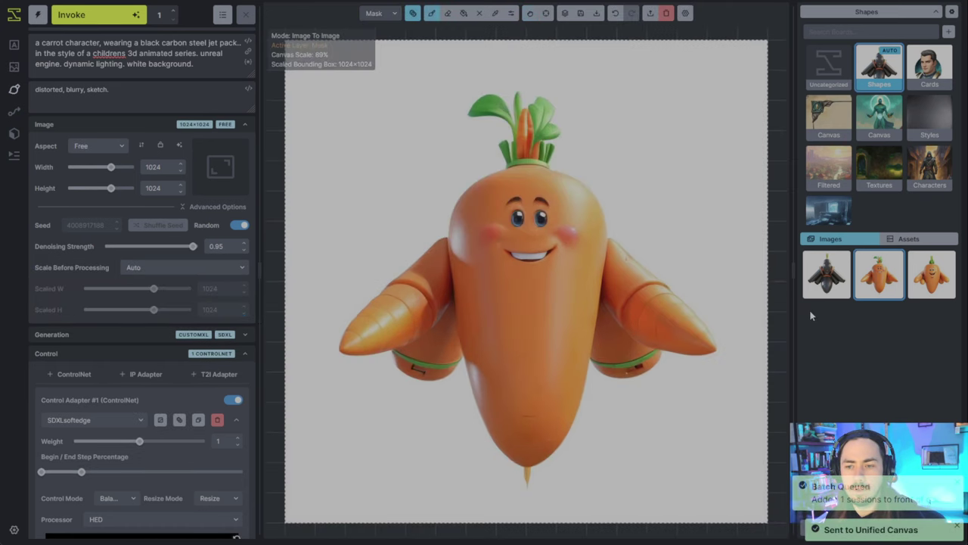
- Paint dark grey wing shapes over both carrot arms on the Base layer
{"action": "left_click", "coordinate": [431, 13]}
{"action": "left_click", "coordinate": [396, 120]}
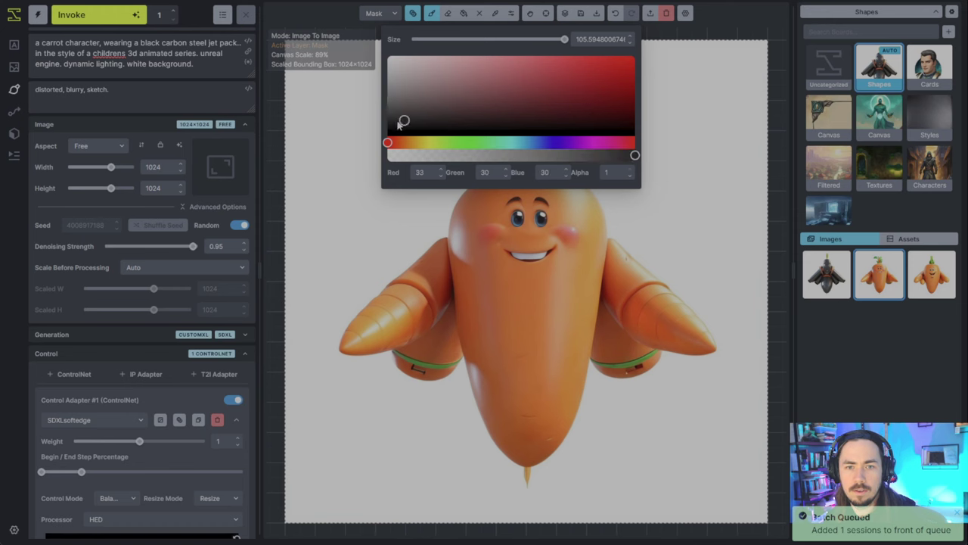
{"action": "key", "text": "q"}
{"action": "key", "text": "Escape"}
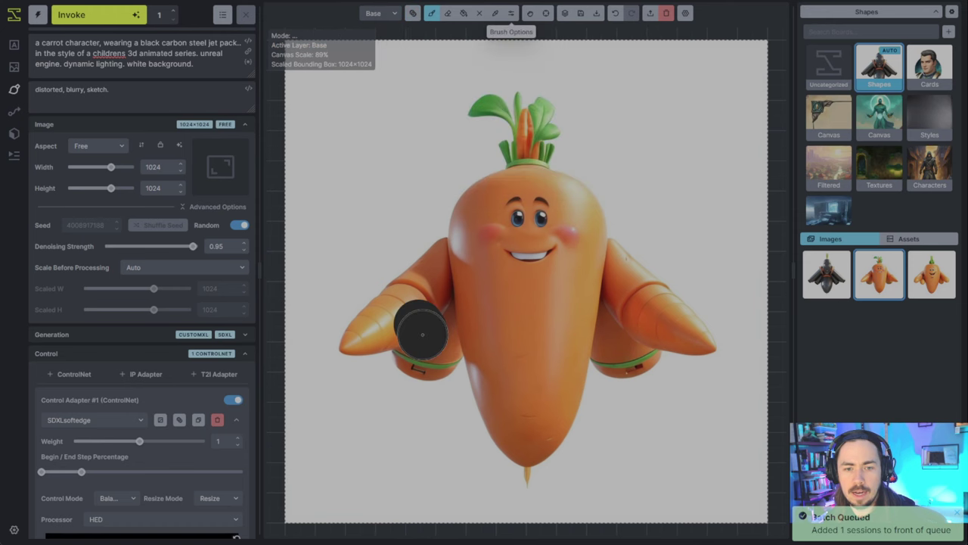
{"action": "left_click", "coordinate": [512, 14]}
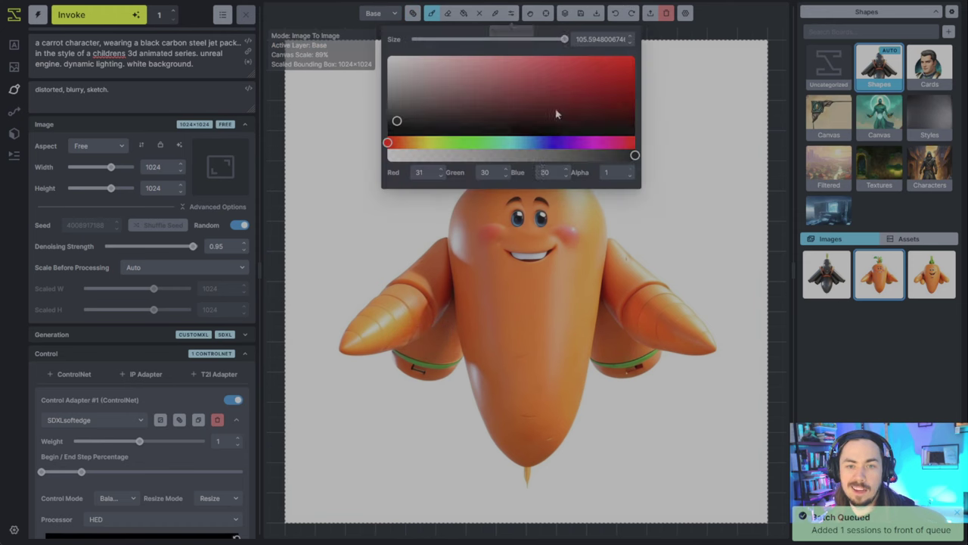
{"action": "mouse_move", "coordinate": [416, 357]}
{"action": "left_mouse_down"}
{"action": "mouse_move", "coordinate": [434, 358]}
{"action": "mouse_move", "coordinate": [429, 268]}
{"action": "mouse_move", "coordinate": [364, 333]}
{"action": "mouse_move", "coordinate": [424, 332]}
{"action": "left_mouse_up"}
{"action": "mouse_move", "coordinate": [614, 371]}
{"action": "left_mouse_down"}
{"action": "mouse_move", "coordinate": [607, 301]}
{"action": "mouse_move", "coordinate": [622, 269]}
{"action": "mouse_move", "coordinate": [691, 351]}
{"action": "mouse_move", "coordinate": [634, 336]}
{"action": "mouse_move", "coordinate": [642, 360]}
{"action": "left_mouse_up"}
- Mask both wings with a larger brush, touching up the right wing's inner edge
{"action": "key", "text": "q"}
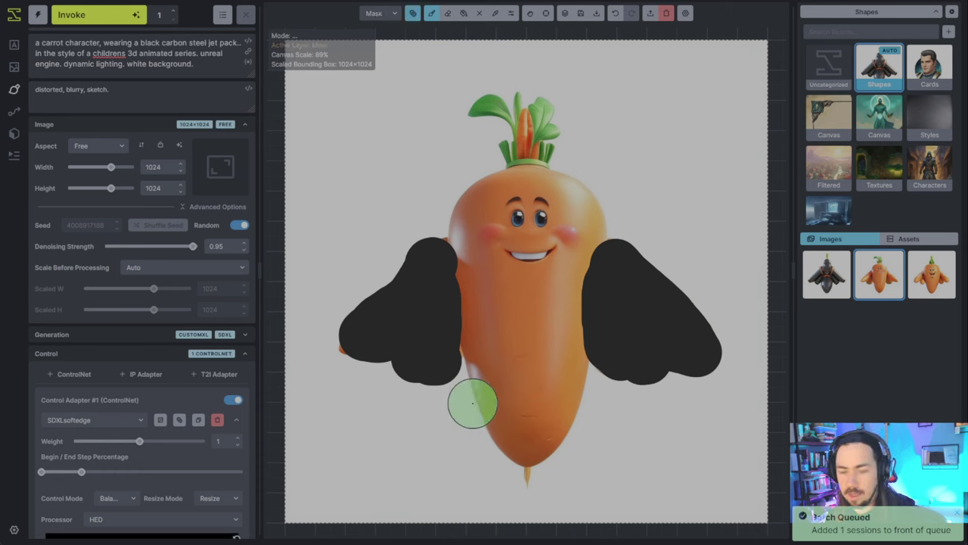
{"action": "key", "text": "bracketright"}
{"action": "key", "text": "bracketright"}
{"action": "key", "text": "bracketright"}
{"action": "key", "text": "bracketright"}
{"action": "key", "text": "bracketright"}
{"action": "mouse_move", "coordinate": [424, 371]}
{"action": "left_mouse_down"}
{"action": "mouse_move", "coordinate": [406, 264]}
{"action": "mouse_move", "coordinate": [368, 319]}
{"action": "mouse_move", "coordinate": [439, 379]}
{"action": "left_mouse_up"}
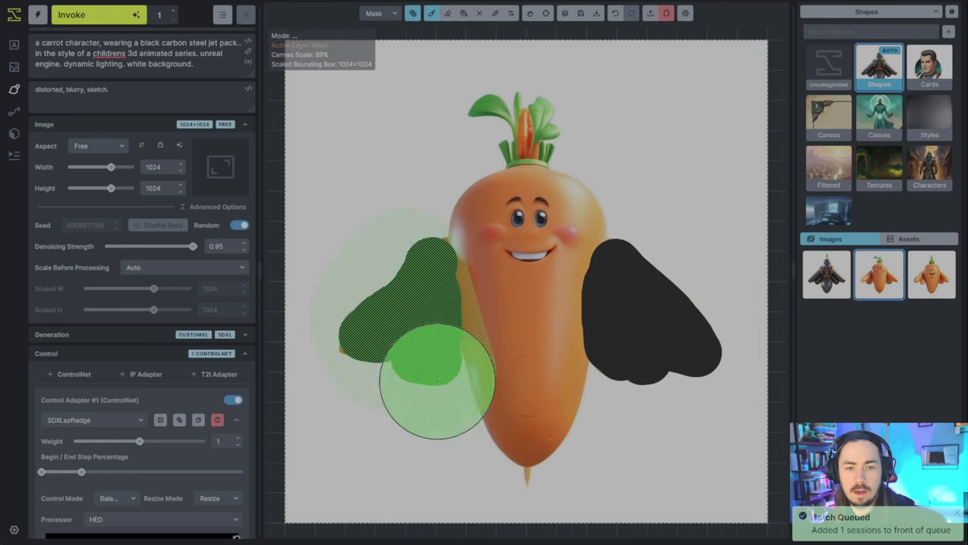
{"action": "mouse_move", "coordinate": [594, 355]}
{"action": "left_mouse_down"}
{"action": "mouse_move", "coordinate": [674, 318]}
{"action": "mouse_move", "coordinate": [650, 295]}
{"action": "left_mouse_up"}
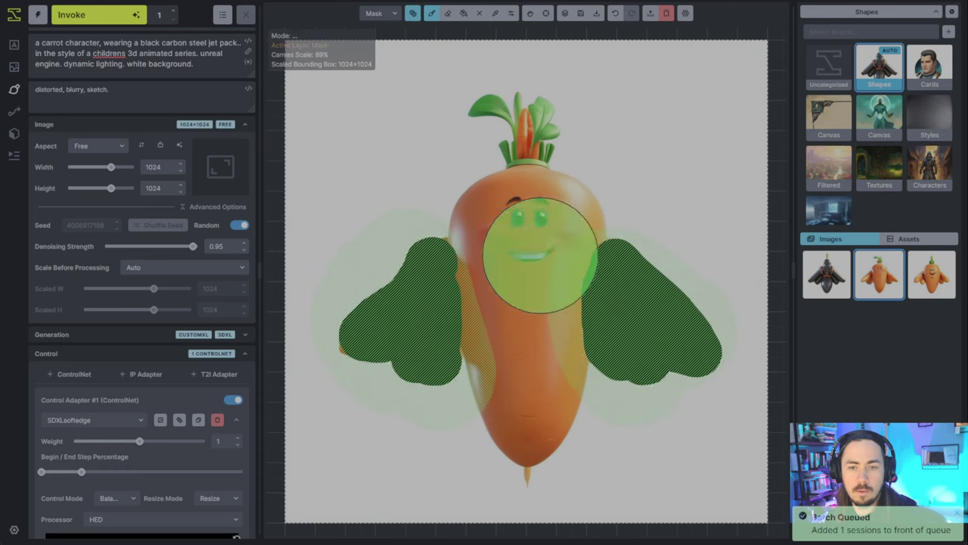
{"action": "key", "text": "e"}
{"action": "mouse_move", "coordinate": [602, 246]}
{"action": "left_mouse_down"}
{"action": "mouse_move", "coordinate": [573, 281]}
{"action": "mouse_move", "coordinate": [597, 356]}
{"action": "left_mouse_up"}
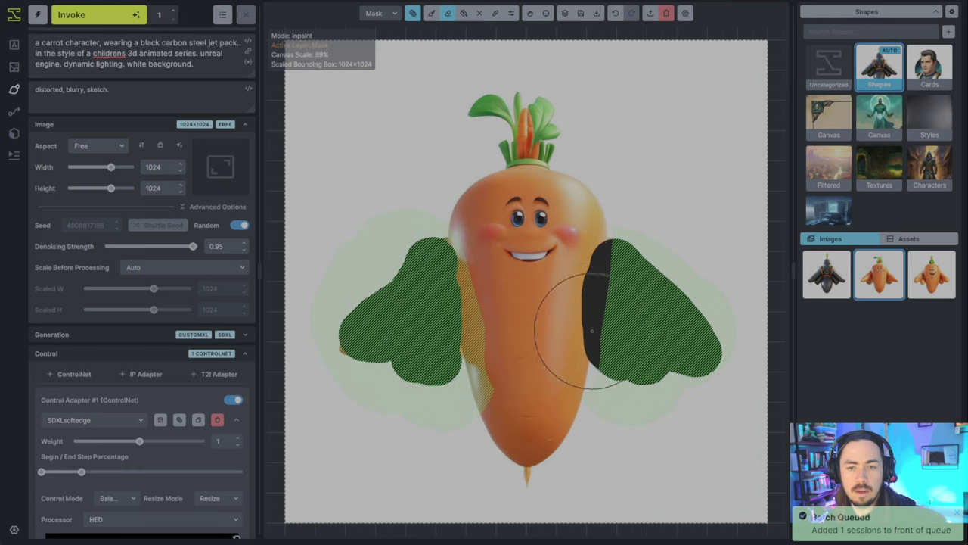
{"action": "key", "text": "b"}
{"action": "left_click_drag", "start_coordinate": [629, 292], "coordinate": [613, 348]}
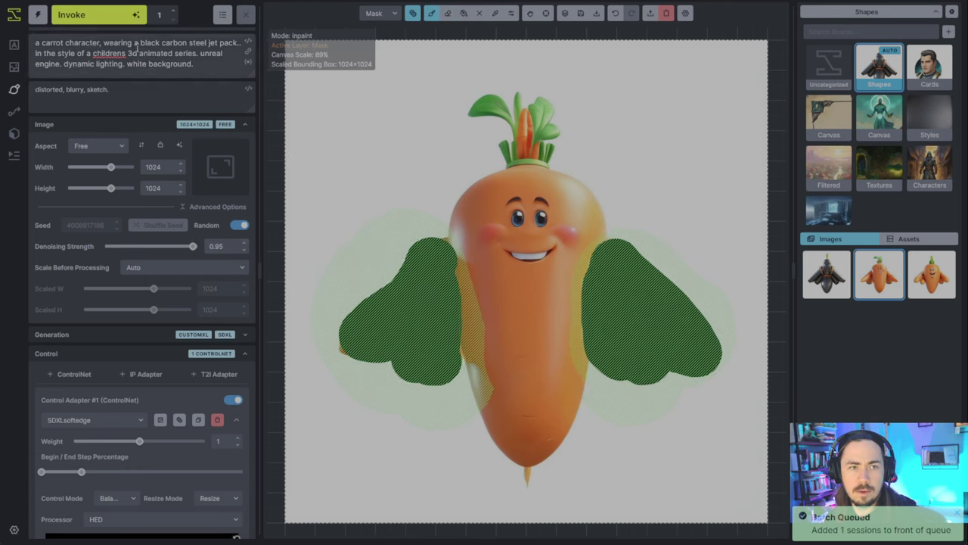
- Review the ControlNet HED preview on the canvas and set Denoising Strength to 0.90
{"action": "scroll", "coordinate": [224, 530], "scroll_direction": "down", "scroll_amount": 5}
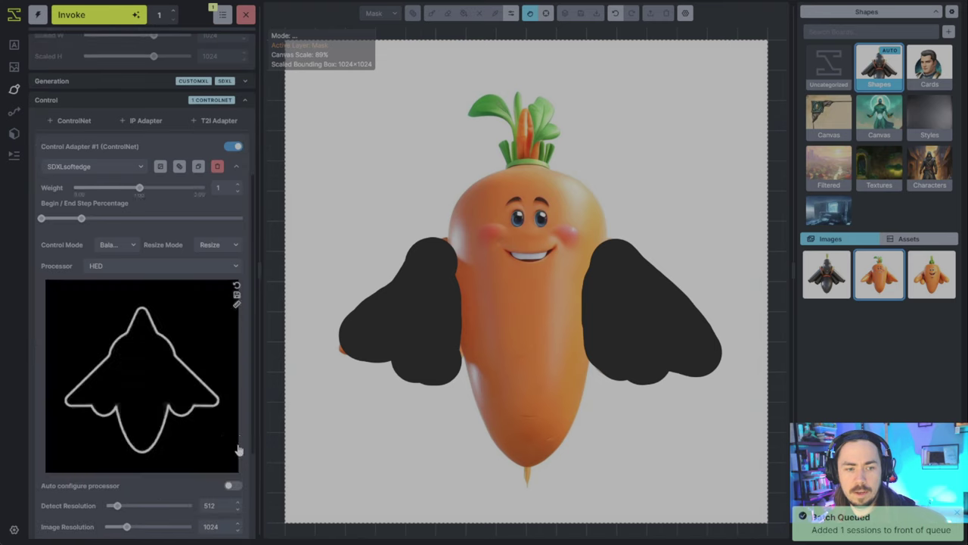
{"action": "scroll", "coordinate": [258, 413], "scroll_direction": "up", "scroll_amount": 1}
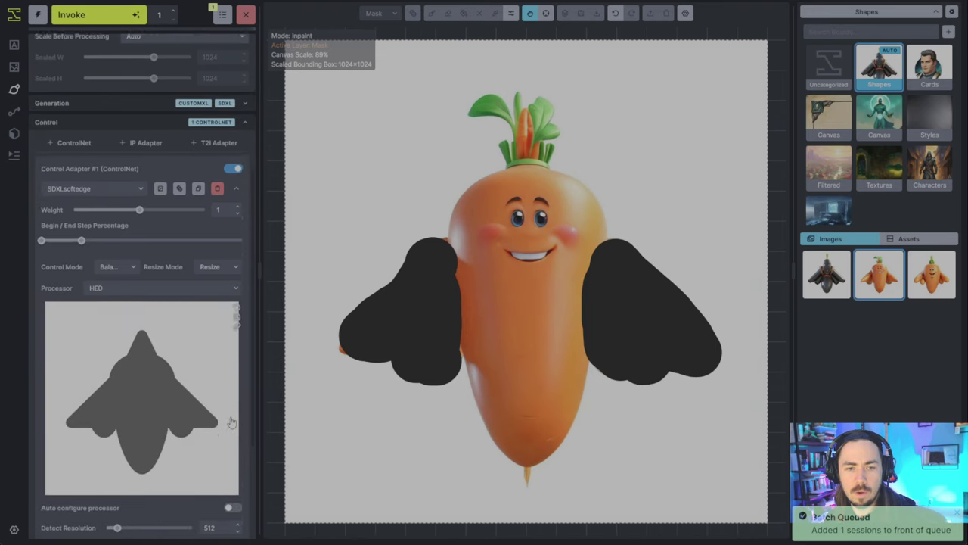
{"action": "scroll", "coordinate": [428, 384], "scroll_direction": "up", "scroll_amount": 2}
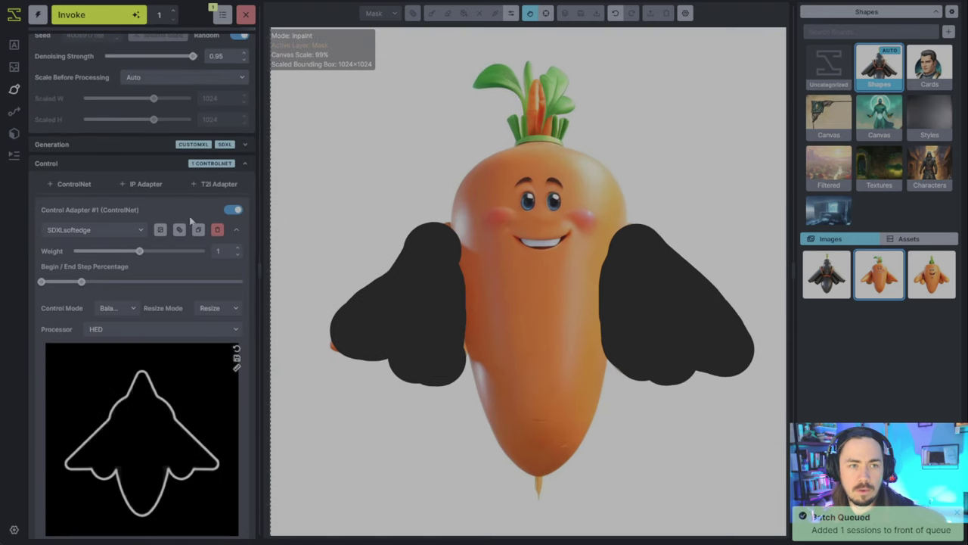
{"action": "scroll", "coordinate": [195, 238], "scroll_direction": "down", "scroll_amount": 1}
{"action": "scroll", "coordinate": [429, 319], "scroll_direction": "down", "scroll_amount": 3}
{"action": "left_click_drag", "start_coordinate": [442, 281], "coordinate": [454, 324]}
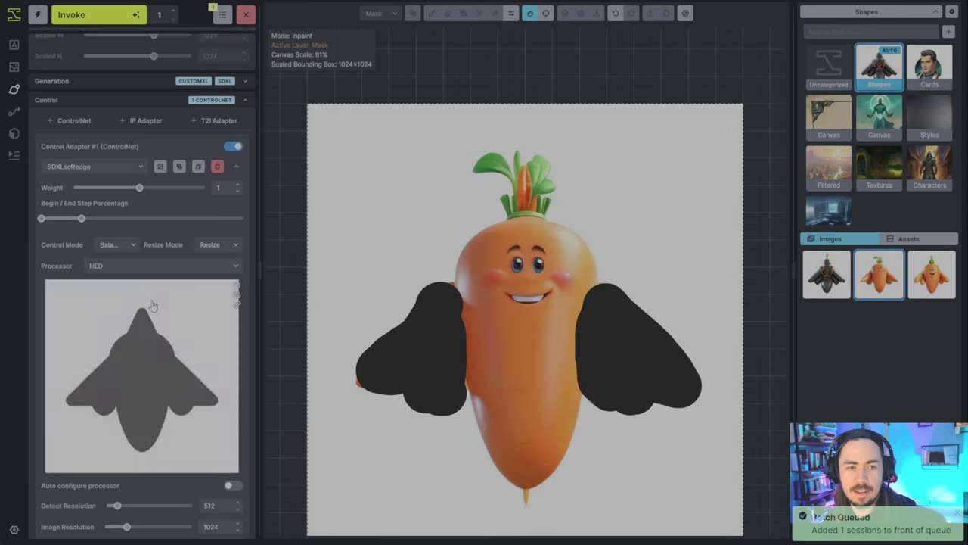
{"action": "scroll", "coordinate": [144, 363], "scroll_direction": "up", "scroll_amount": 2}
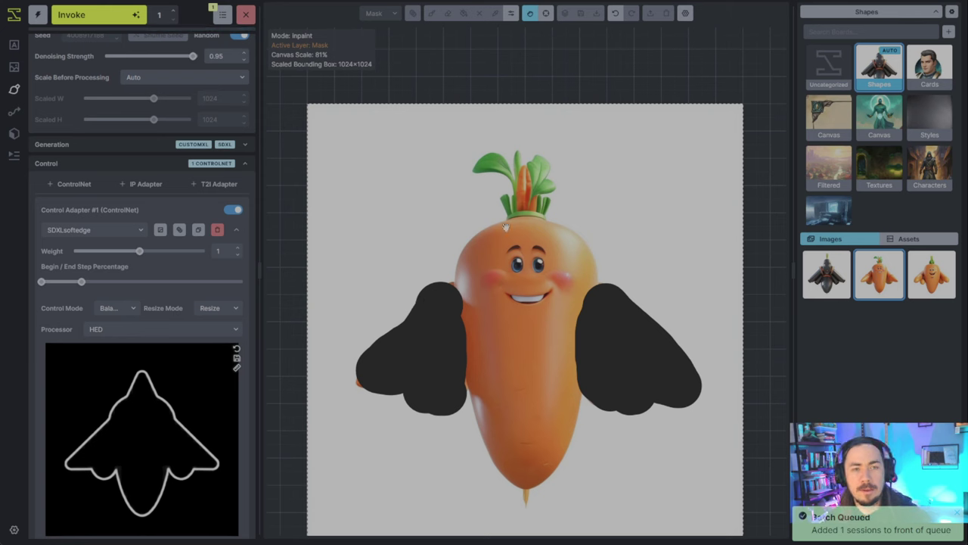
{"action": "left_click", "coordinate": [244, 60]}
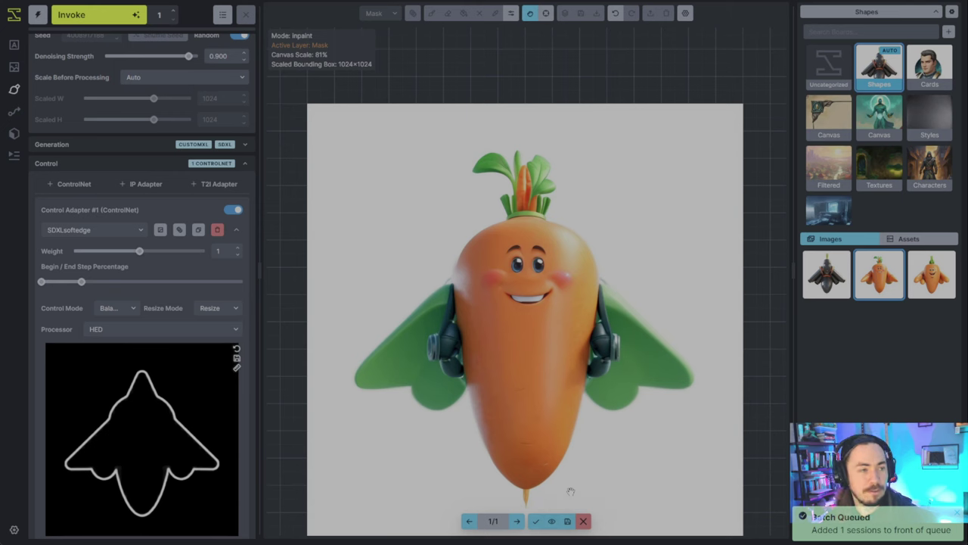
- Save the staged winged carrot to the gallery, discard it, and rerun at denoising strength 0.8
{"action": "left_click", "coordinate": [567, 521]}
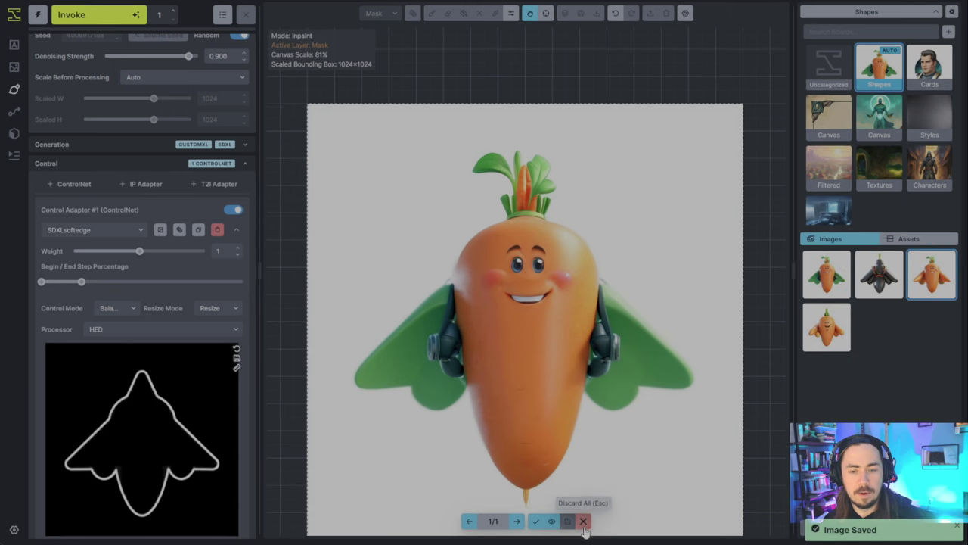
{"action": "left_click", "coordinate": [535, 521]}
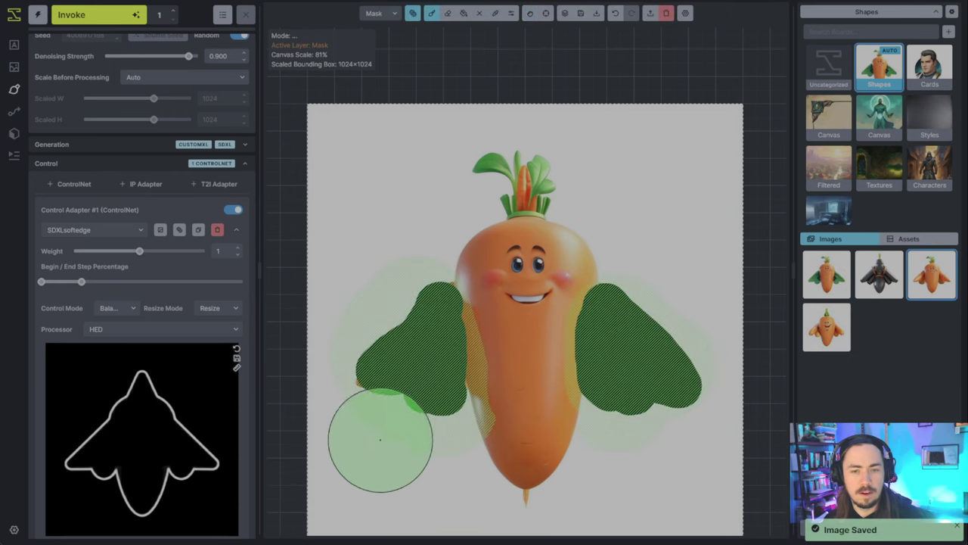
{"action": "left_click", "coordinate": [244, 59]}
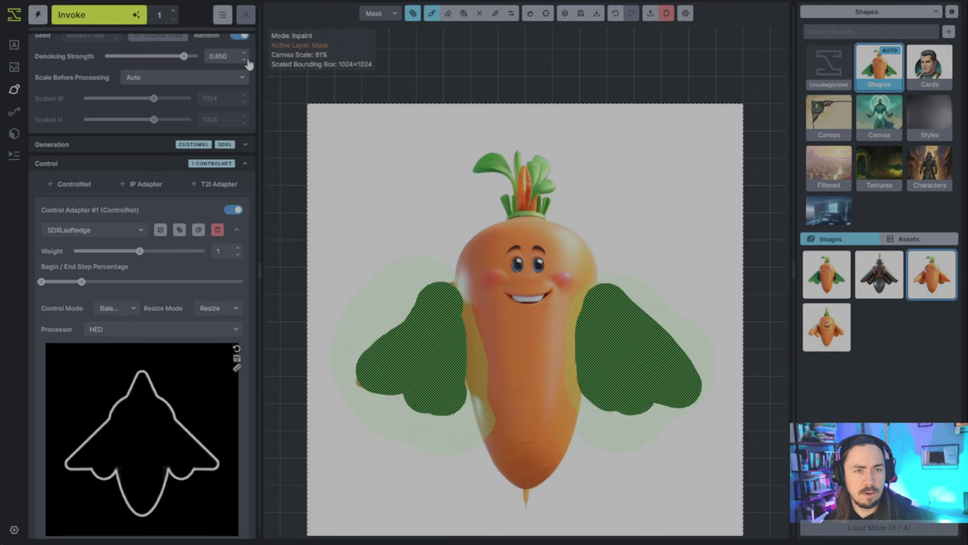
{"action": "left_click", "coordinate": [116, 22]}
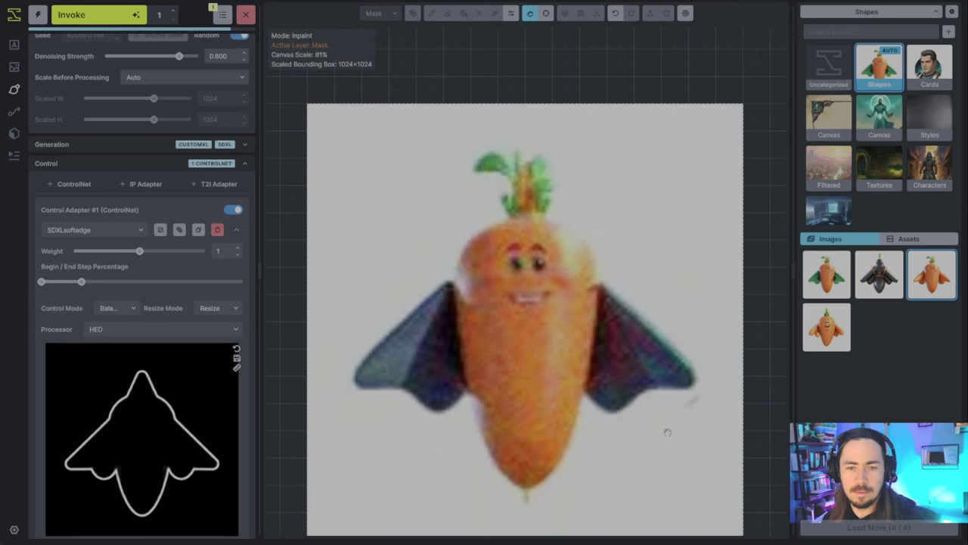
- Regenerate the masked wing areas at denoising strength 0.87 and accept the result
{"action": "left_click", "coordinate": [244, 55]}
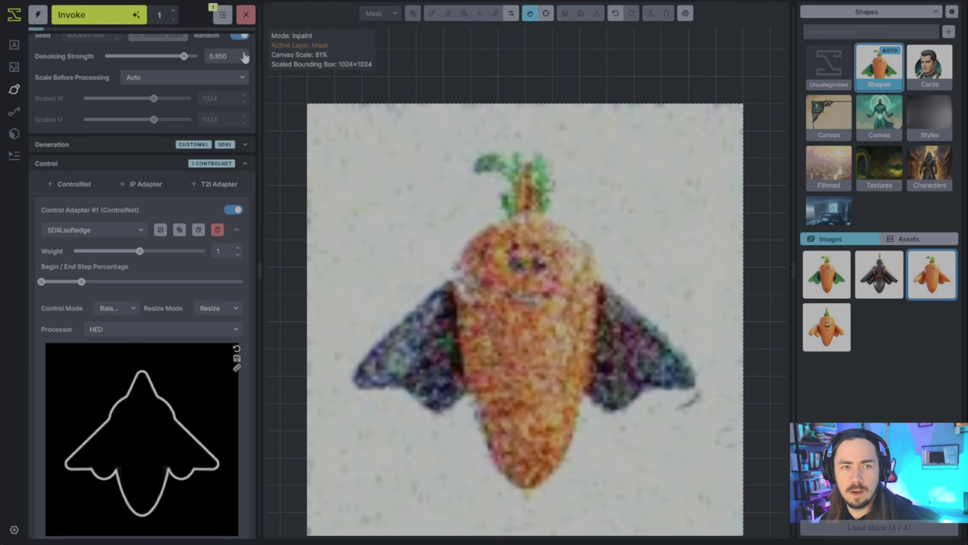
{"action": "left_click", "coordinate": [244, 54]}
{"action": "left_click", "coordinate": [243, 55]}
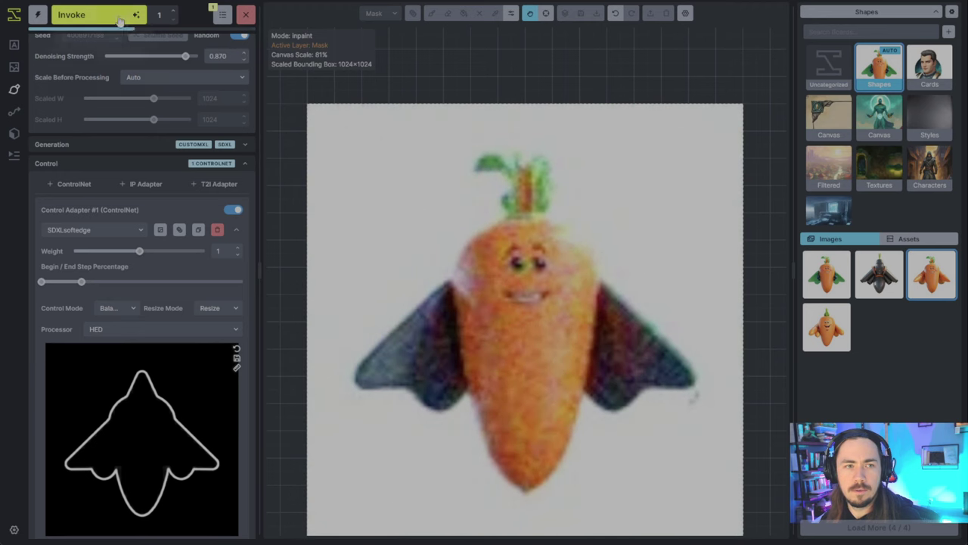
{"action": "left_click", "coordinate": [245, 15]}
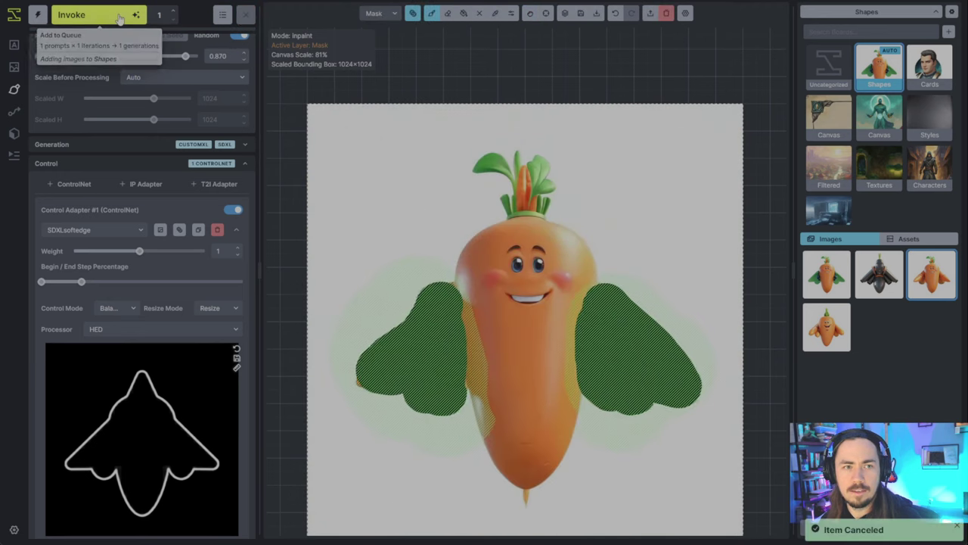
{"action": "left_click", "coordinate": [98, 16]}
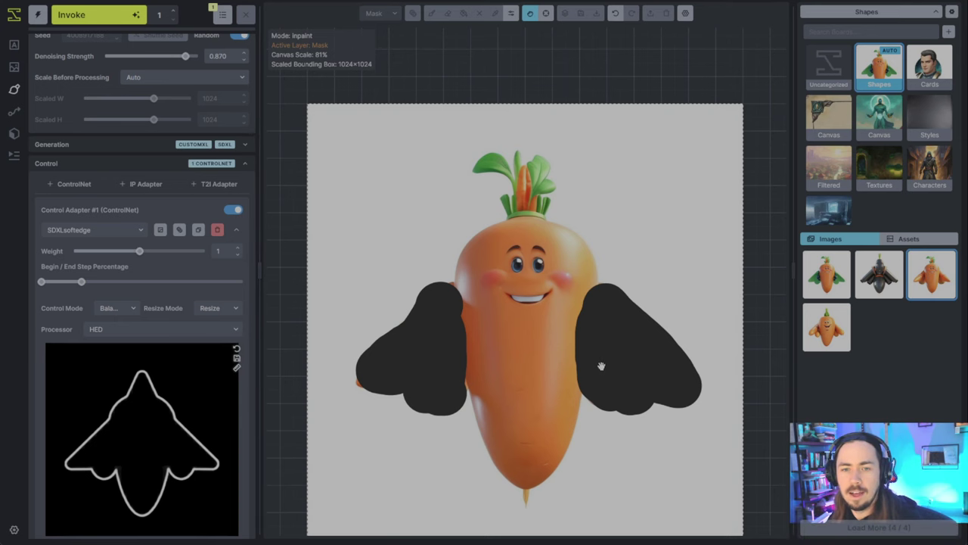
{"action": "scroll", "coordinate": [679, 495], "scroll_direction": "down", "scroll_amount": 2}
{"action": "scroll", "coordinate": [620, 394], "scroll_direction": "down", "scroll_amount": 3}
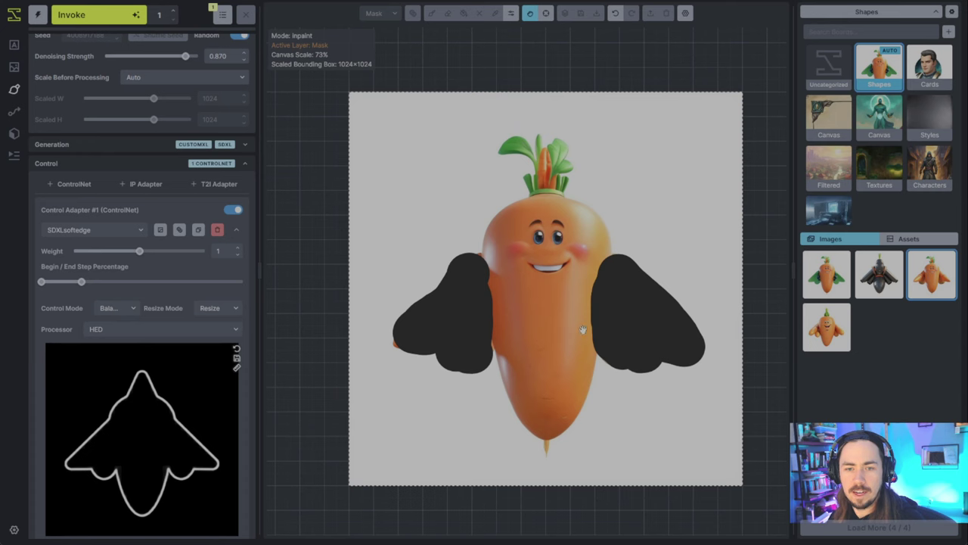
{"action": "key", "text": "ctrl+Return"}
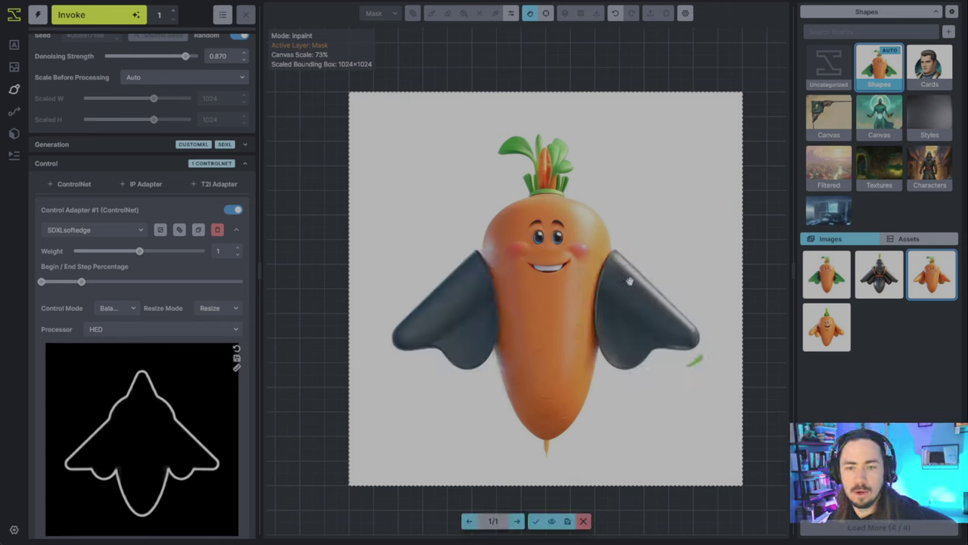
{"action": "left_click", "coordinate": [536, 522]}
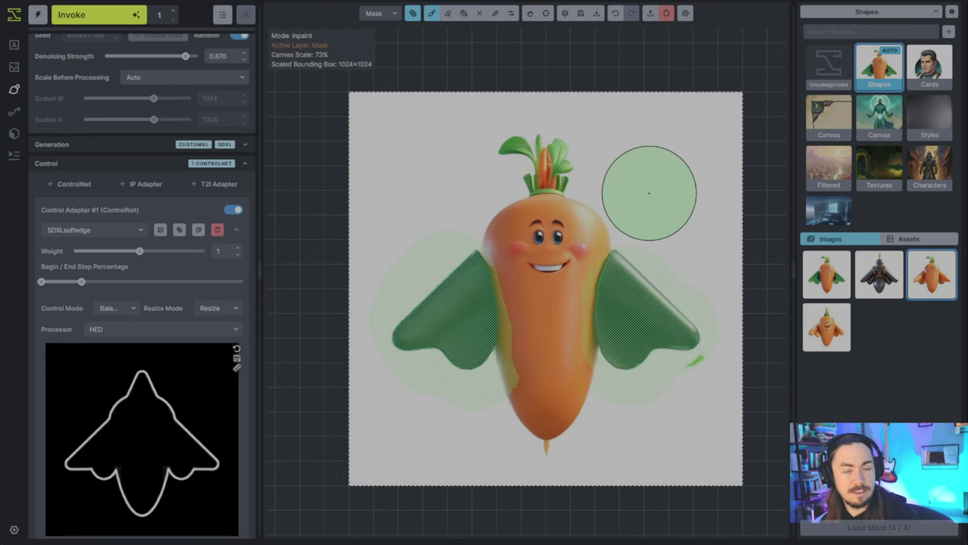
- In Image To Image, replace the carrot prompt with the transport-ship text plus 'award winning sci fi video game design'
{"action": "left_click", "coordinate": [14, 47]}
{"action": "left_click", "coordinate": [13, 66]}
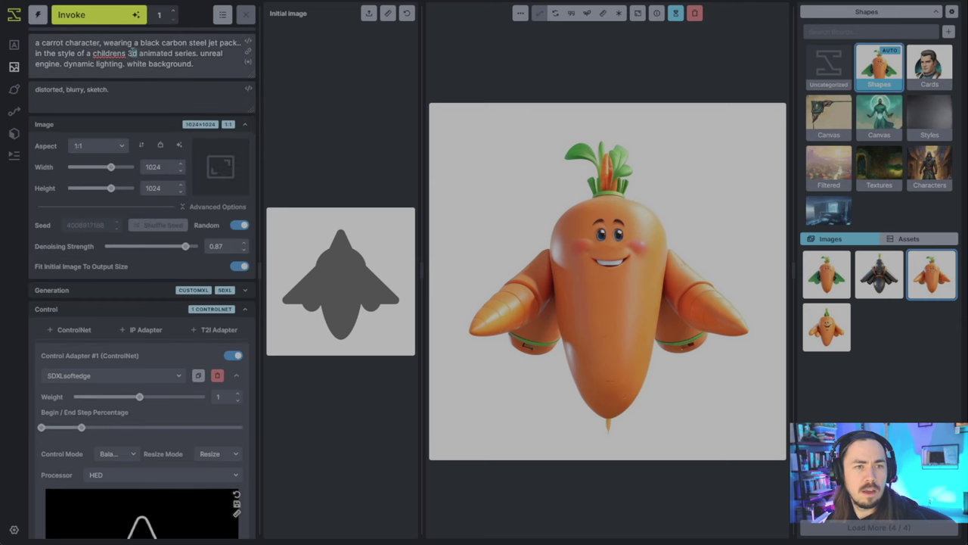
{"action": "left_click_drag", "start_coordinate": [138, 53], "coordinate": [36, 42]}
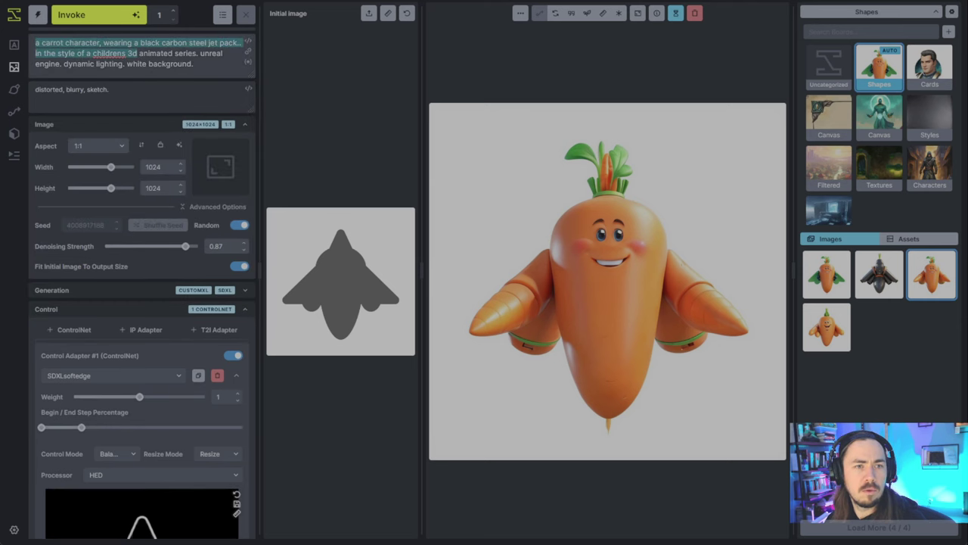
{"action": "left_click", "coordinate": [199, 53], "text": "shift"}
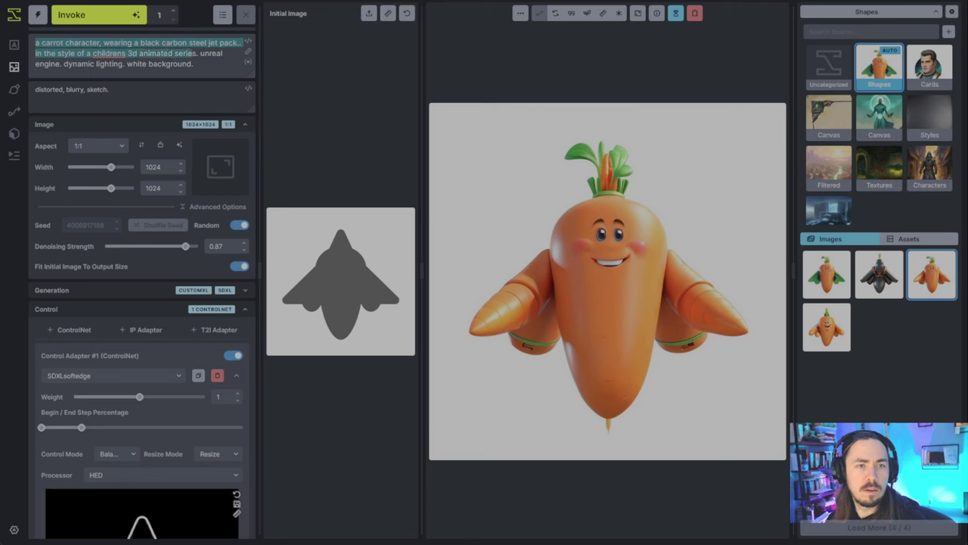
{"action": "key", "text": "BackSpace"}
{"action": "type", "text": "inter-planetary transport ship"}
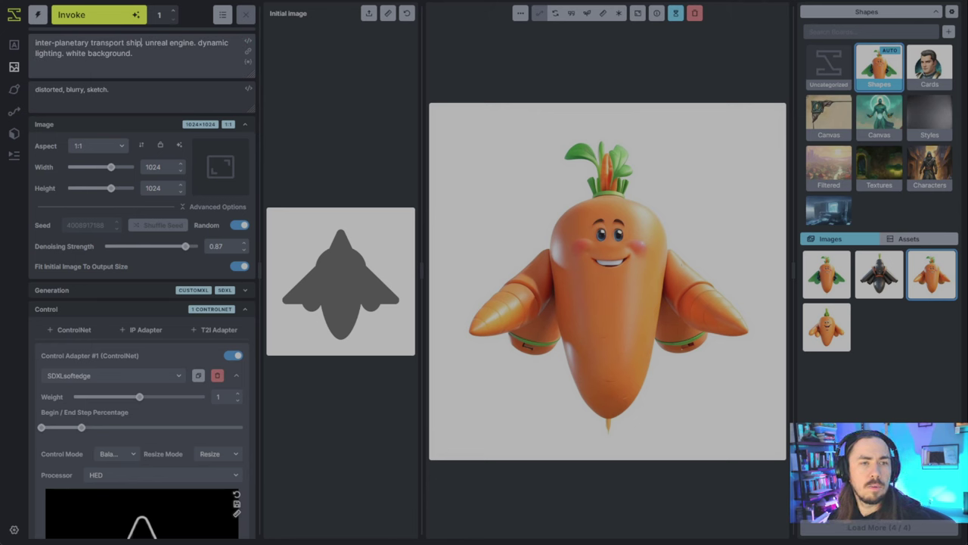
{"action": "key", "text": "Delete"}
{"action": "type", "text": ", aw"}
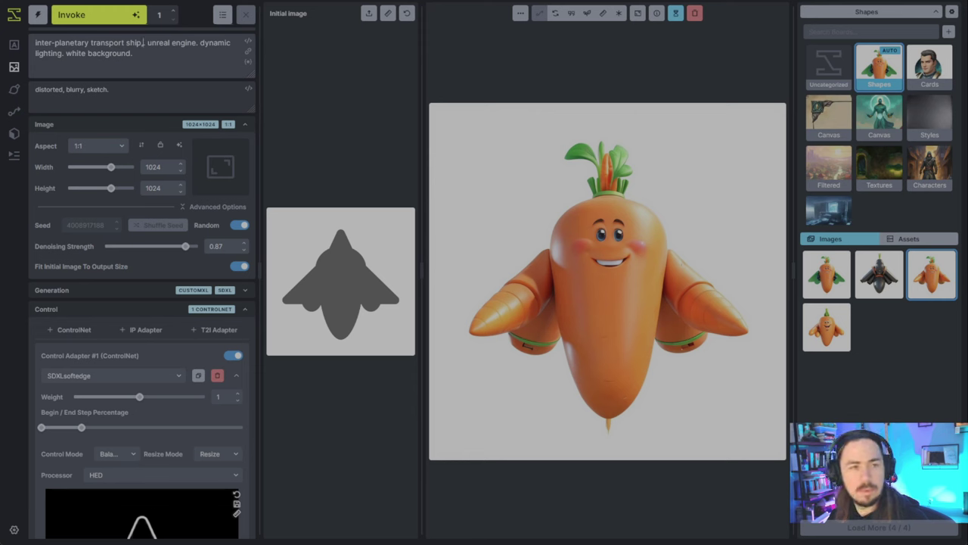
{"action": "type", "text": "ard winning sci fi,"}
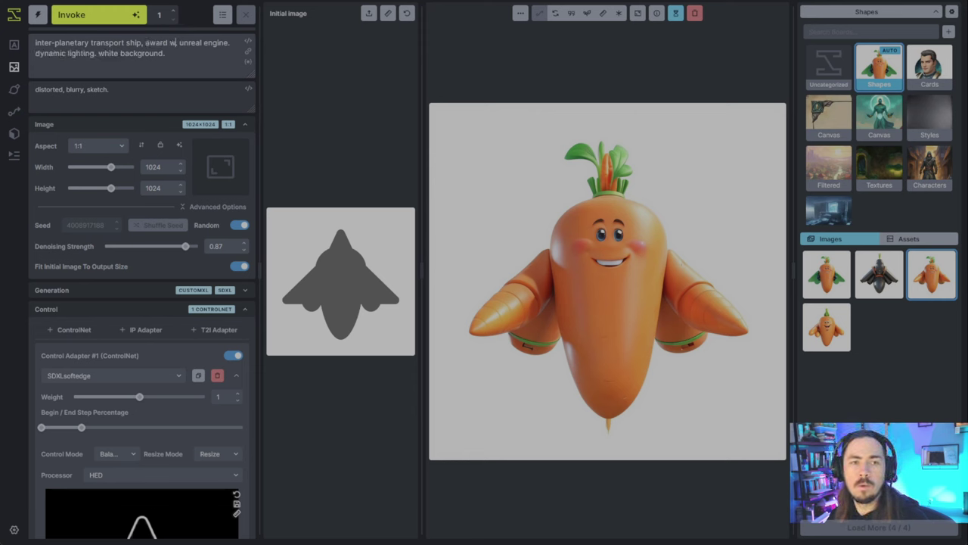
{"action": "key", "text": "BackSpace"}
{"action": "type", "text": "video game"}
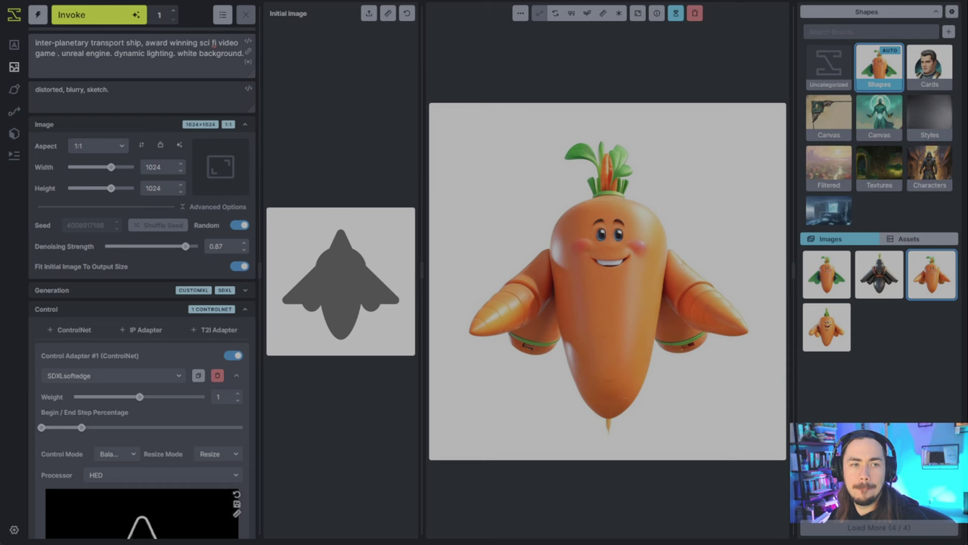
{"action": "type", "text": " design"}
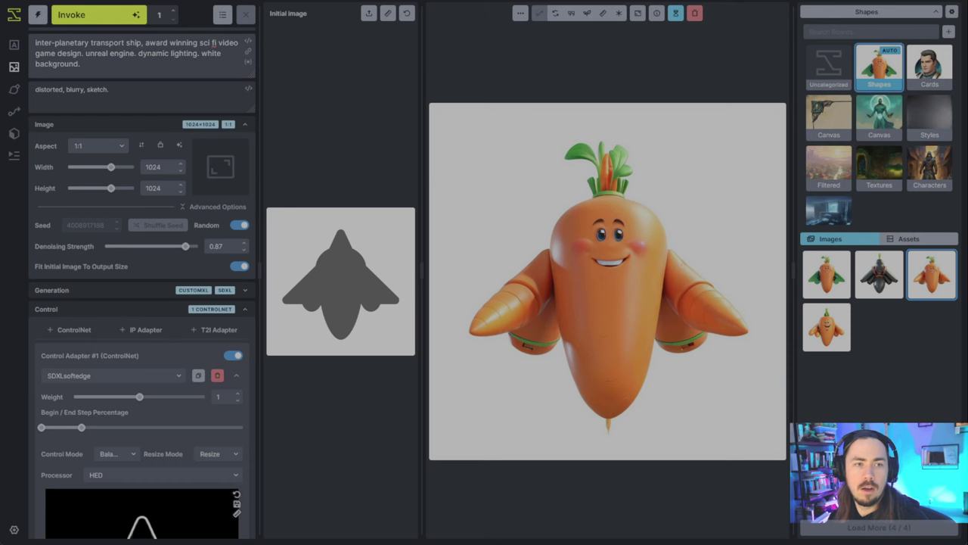
- Generate a spaceship from the grey silhouette at 0.95 strength, then set iterations to 4
{"action": "scroll", "coordinate": [204, 224], "scroll_direction": "down", "scroll_amount": 3}
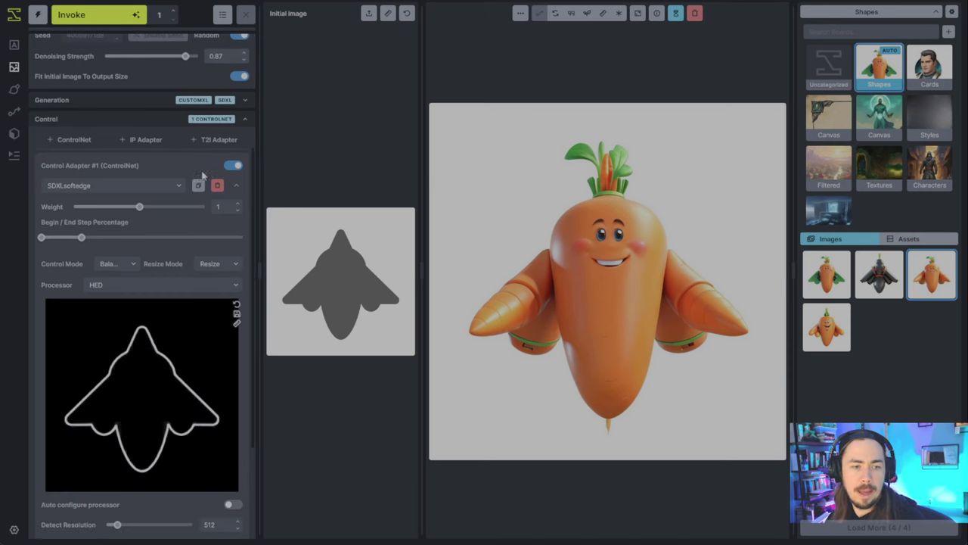
{"action": "scroll", "coordinate": [204, 219], "scroll_direction": "down", "scroll_amount": 3}
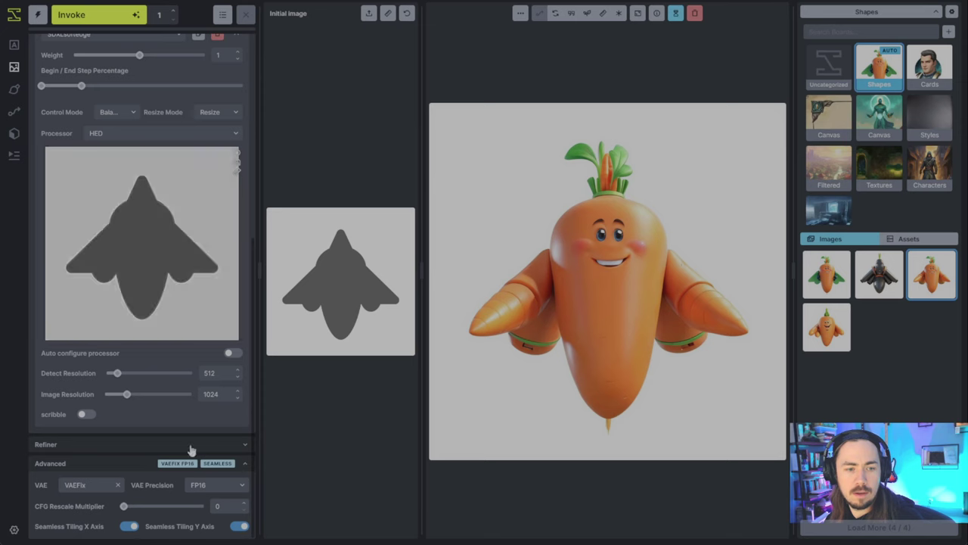
{"action": "scroll", "coordinate": [189, 458], "scroll_direction": "up", "scroll_amount": 5}
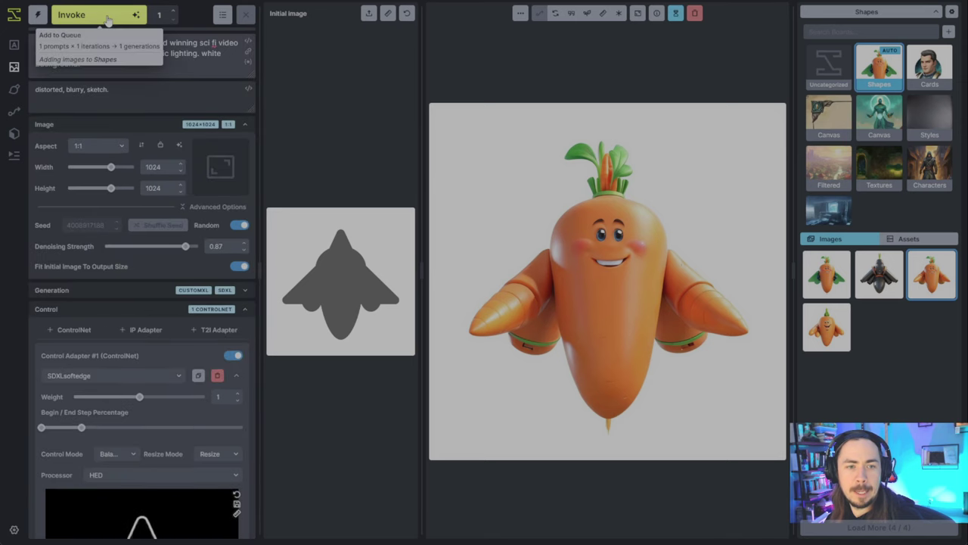
{"action": "scroll", "coordinate": [244, 247], "scroll_direction": "up", "scroll_amount": 8}
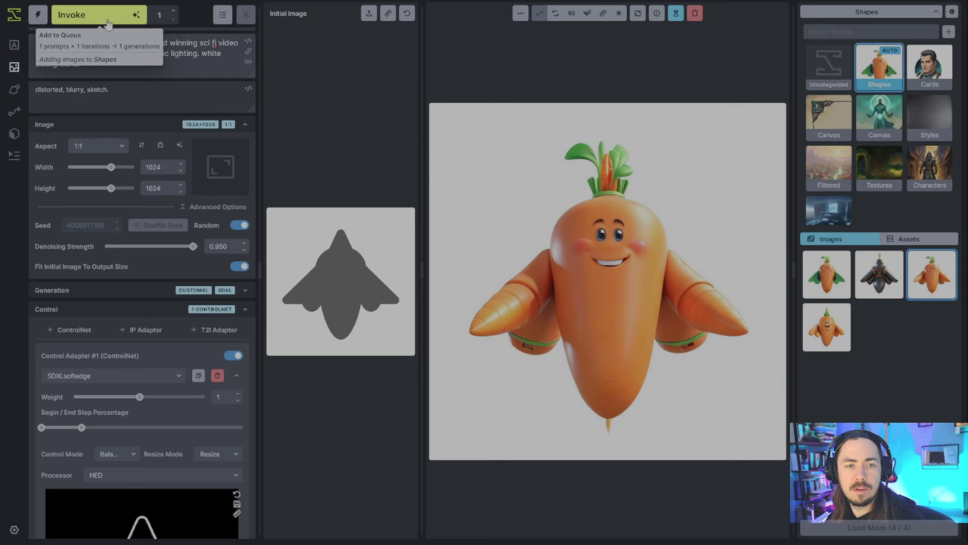
{"action": "left_click", "coordinate": [108, 23]}
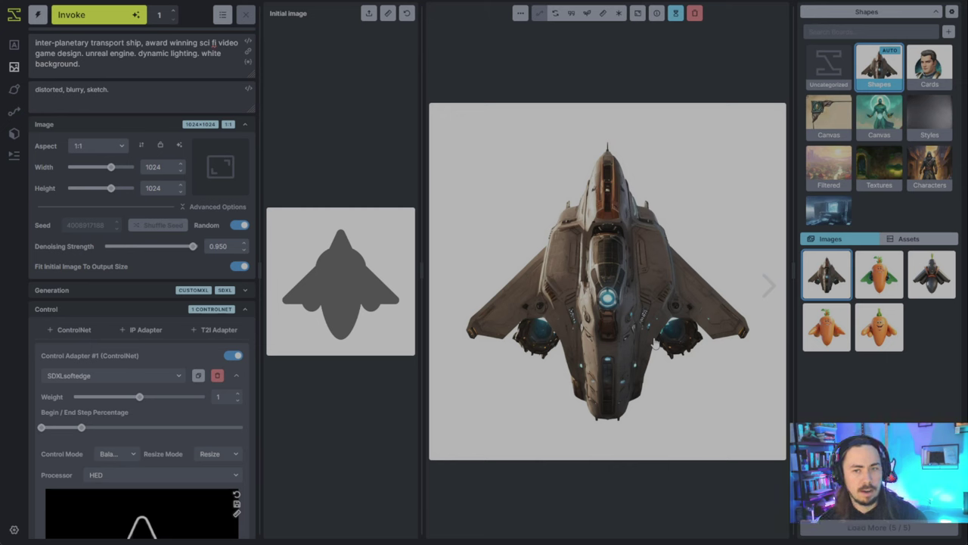
{"action": "left_click", "coordinate": [174, 11]}
{"action": "left_click", "coordinate": [174, 11]}
{"action": "left_click", "coordinate": [174, 11]}
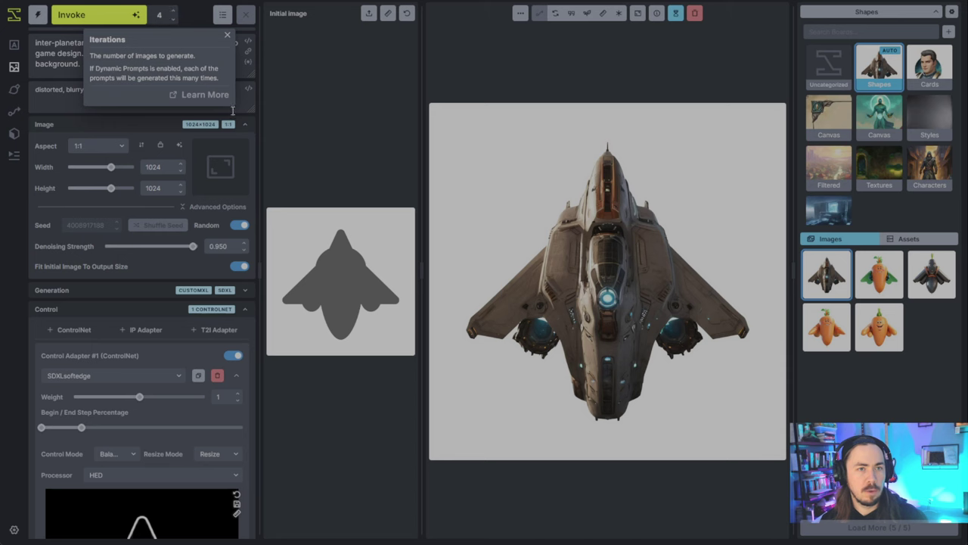
- Queue a four-image batch of spaceship variations from the silhouette
{"action": "left_click", "coordinate": [101, 7]}
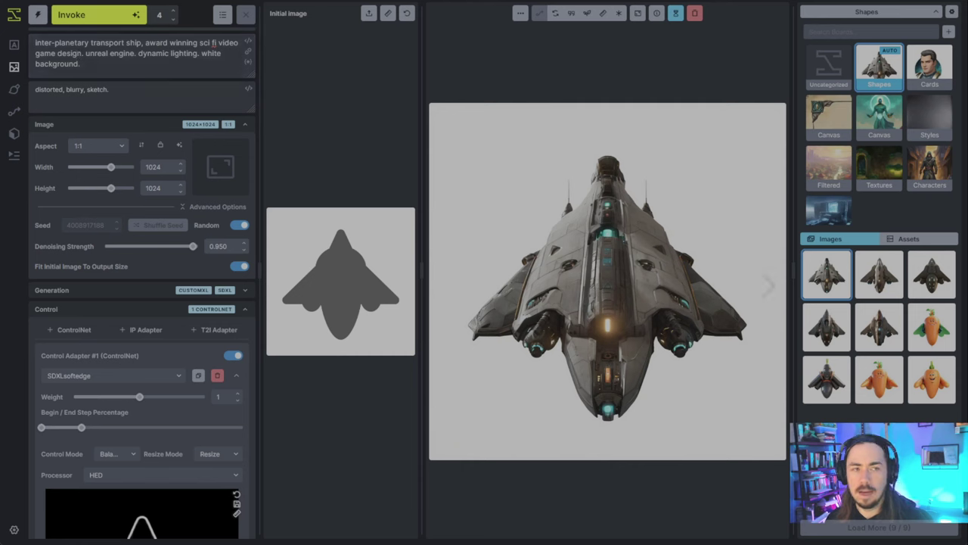
- Rewrite the prompt as ("ship description","red stripes").and() and reduce iterations to 1
{"action": "key", "text": "ctrl+a"}
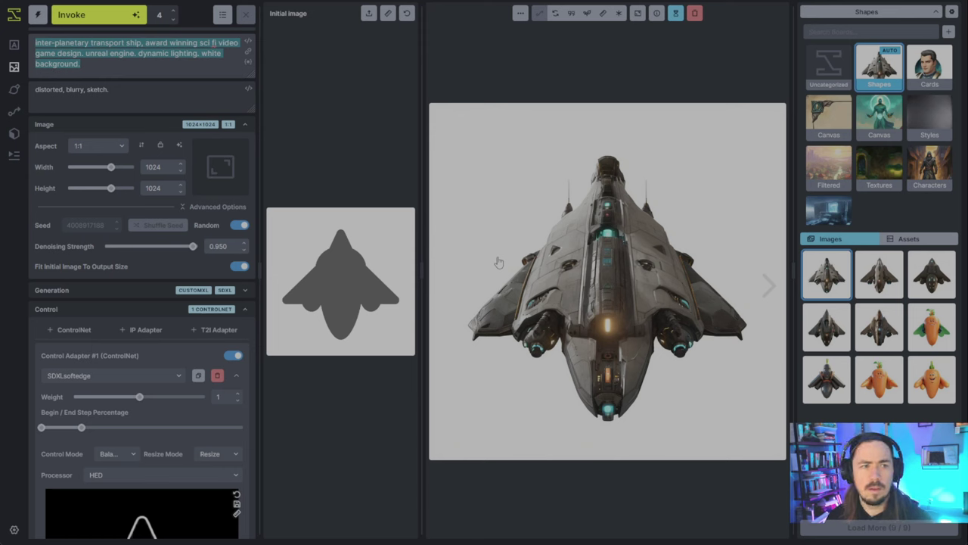
{"action": "key", "text": "Left"}
{"action": "key", "text": "ctrl+Return"}
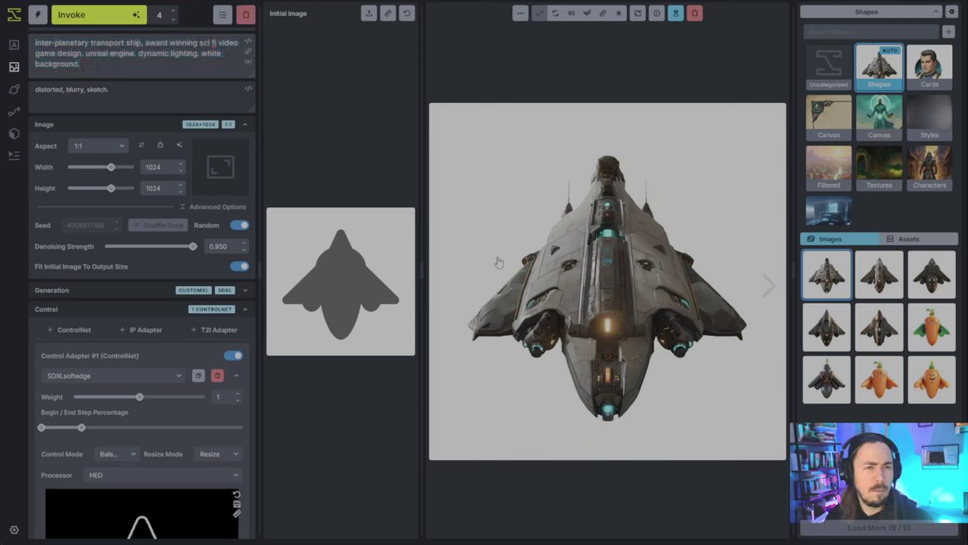
{"action": "type", "text": "(\""}
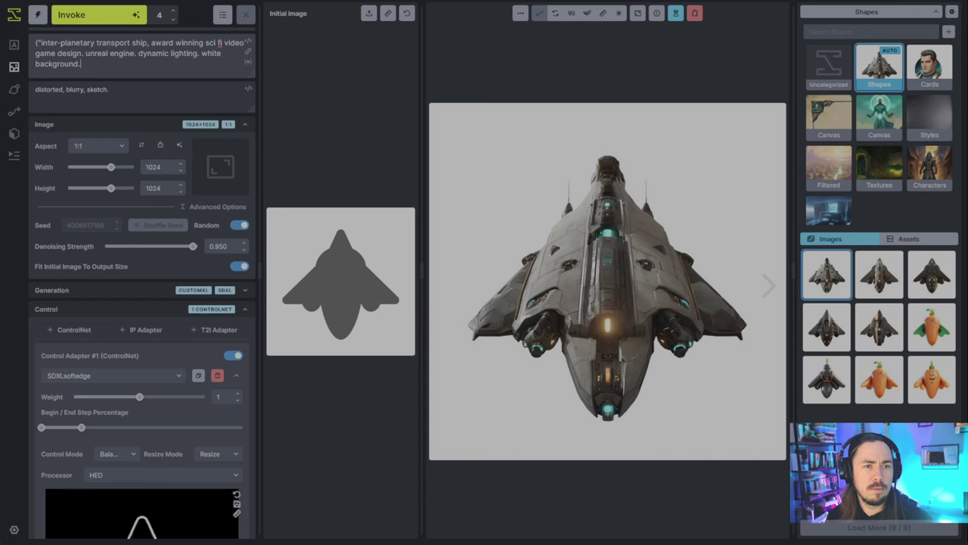
{"action": "key", "text": "ctrl+Return"}
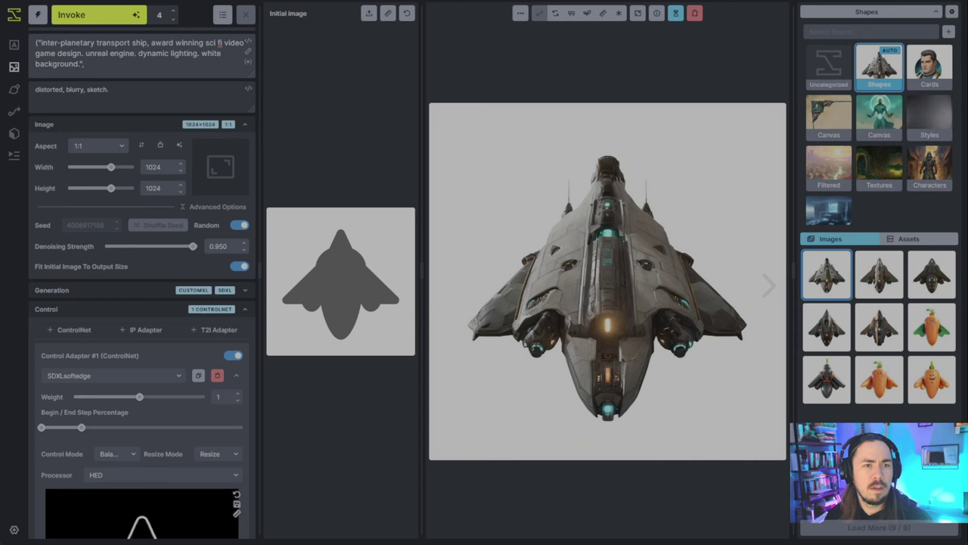
{"action": "key", "text": "BackSpace"}
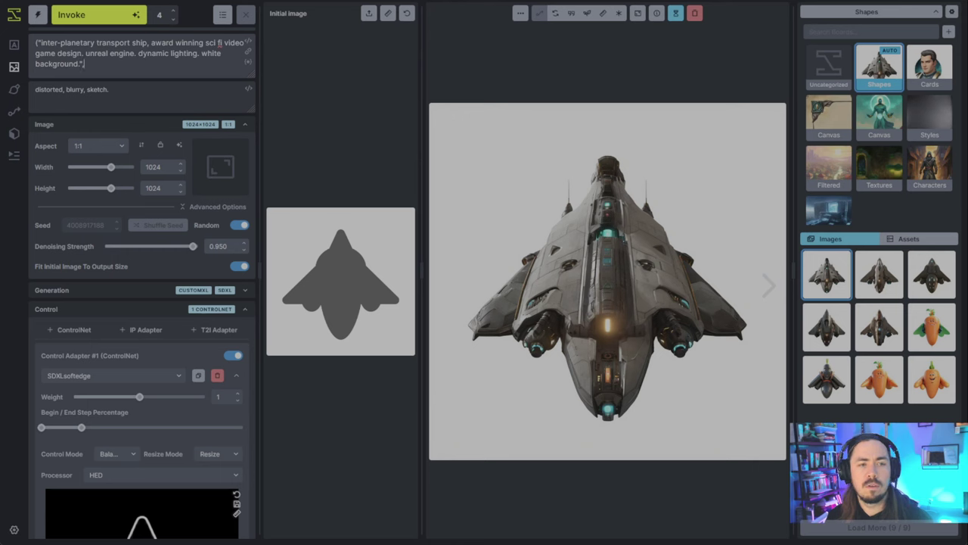
{"action": "type", "text": ","}
{"action": "key", "text": "ctrl+Return"}
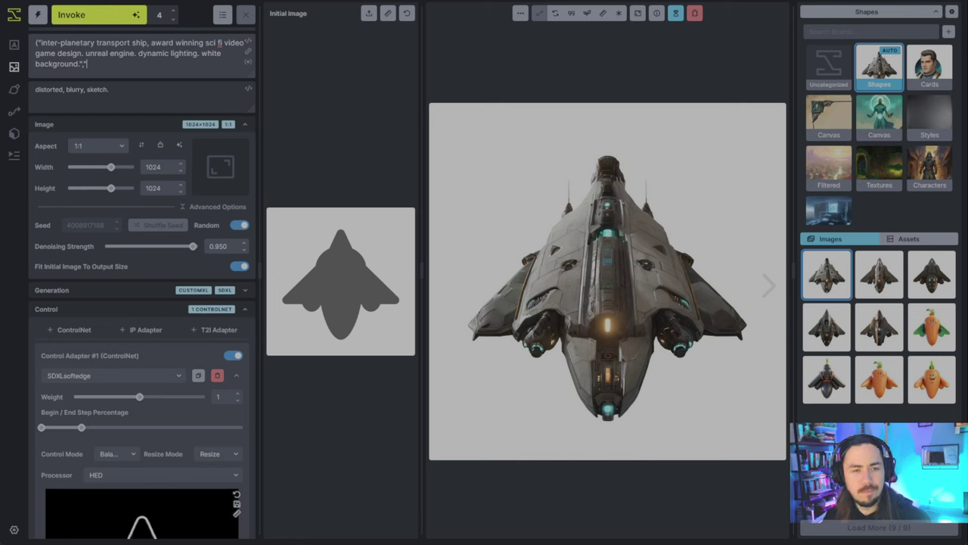
{"action": "type", "text": "red stripes"}
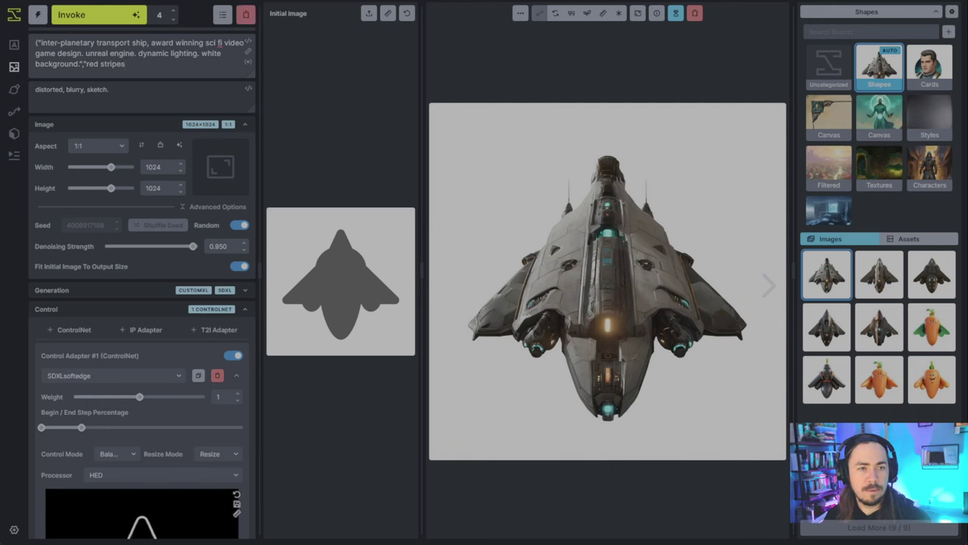
{"action": "type", "text": "\").and"}
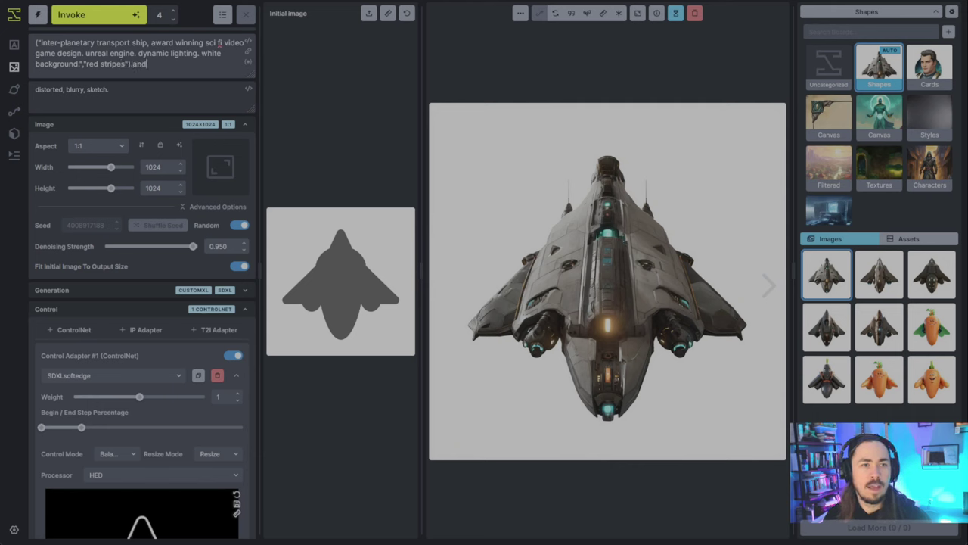
{"action": "type", "text": "()"}
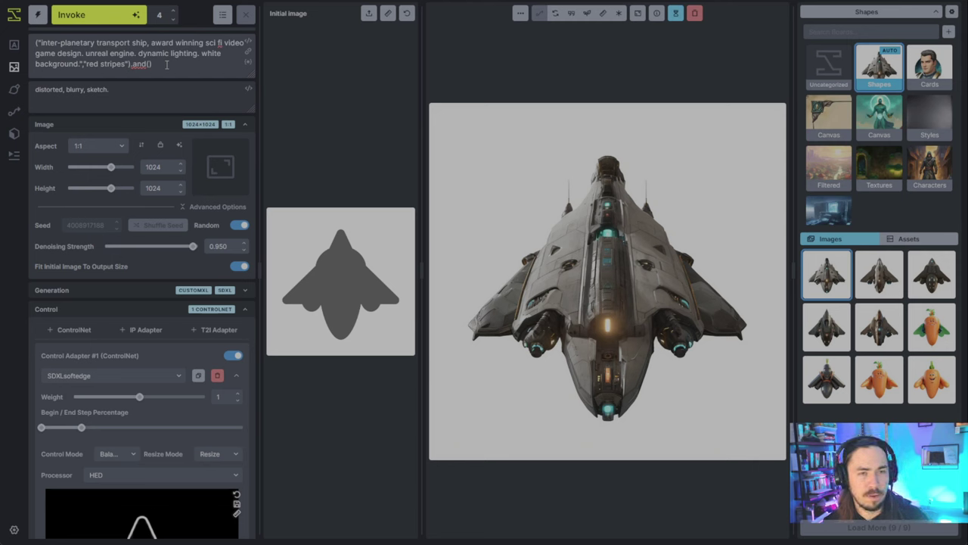
{"action": "left_click", "coordinate": [173, 19]}
{"action": "left_click", "coordinate": [172, 19]}
{"action": "left_click", "coordinate": [172, 19]}
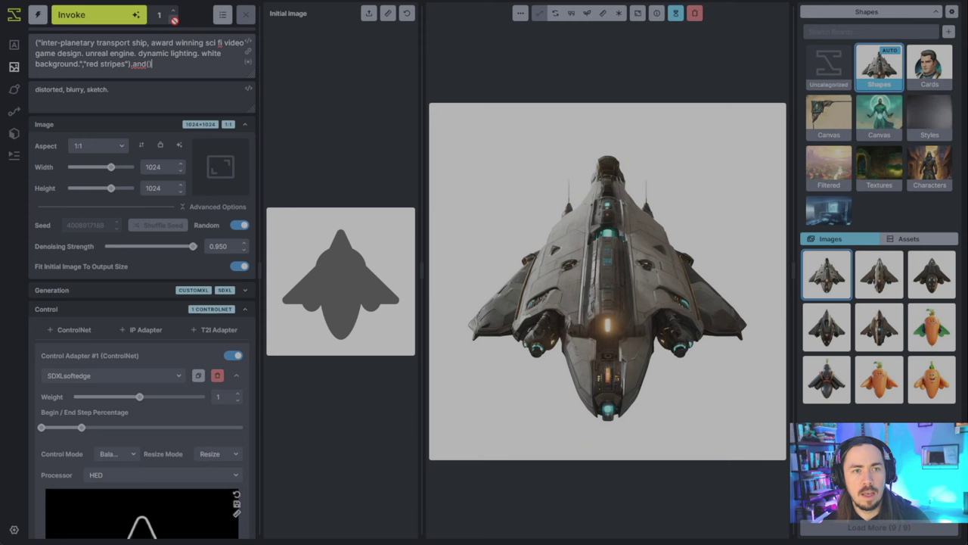
- Generate the red-striped spaceship from the .and() prompt, then put the caret at the prompt's start
{"action": "left_click", "coordinate": [88, 15]}
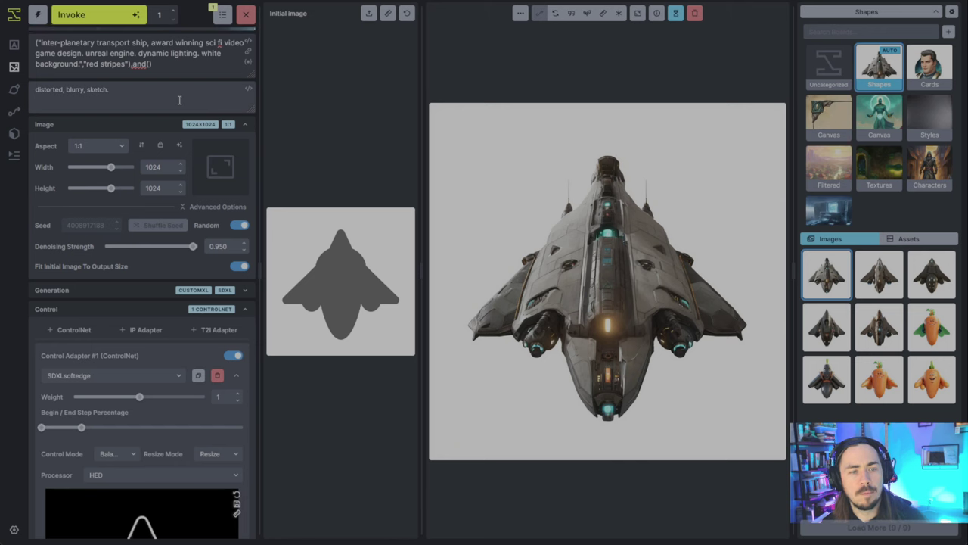
{"action": "left_click_drag", "start_coordinate": [82, 65], "coordinate": [129, 66]}
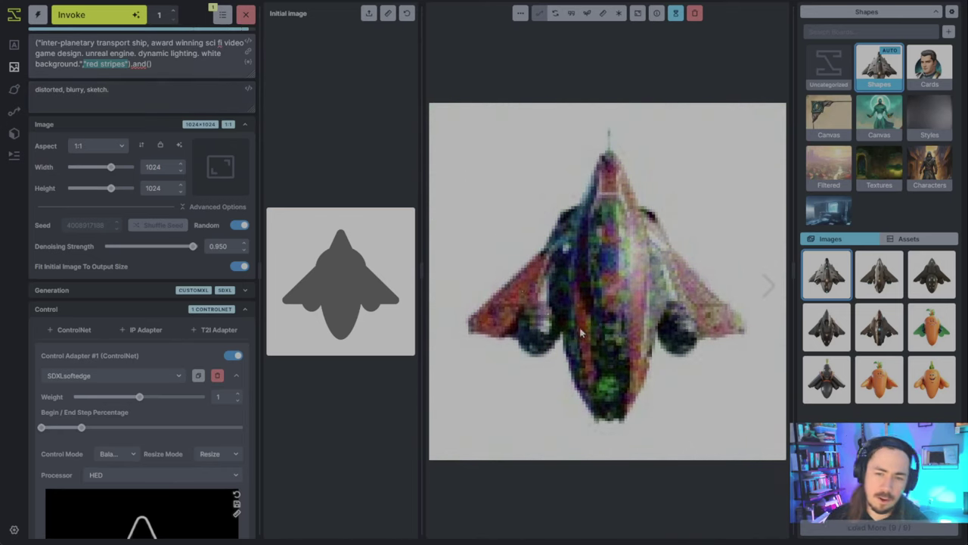
{"action": "left_click", "coordinate": [93, 65]}
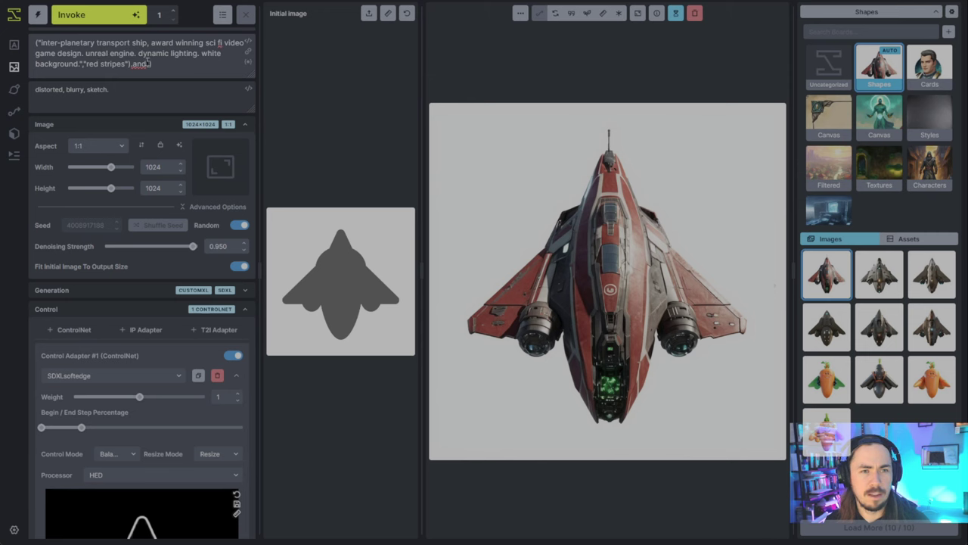
{"action": "left_click", "coordinate": [40, 44]}
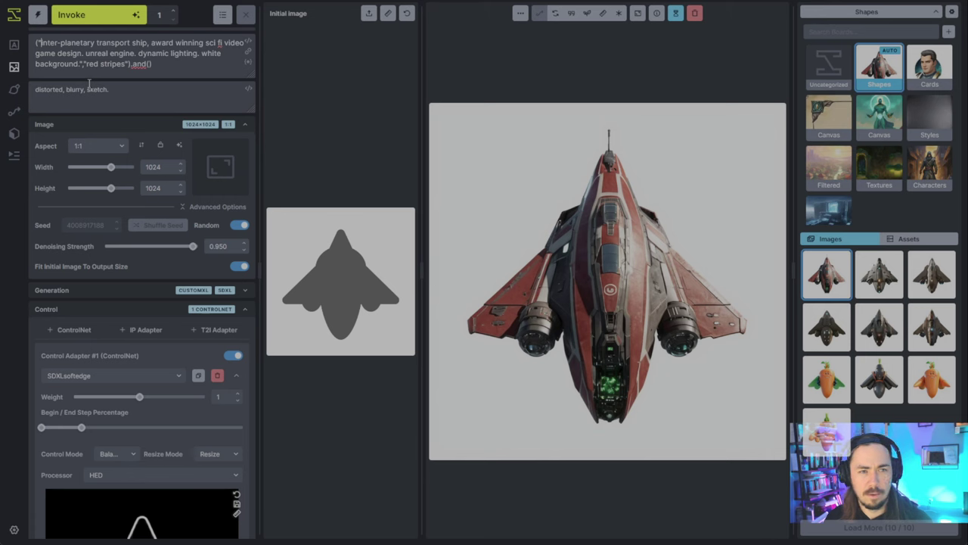
- Prepend 'a blue' to the prompt, change 'red stripes' to 'red wings', and generate
{"action": "type", "text": "a blue"}
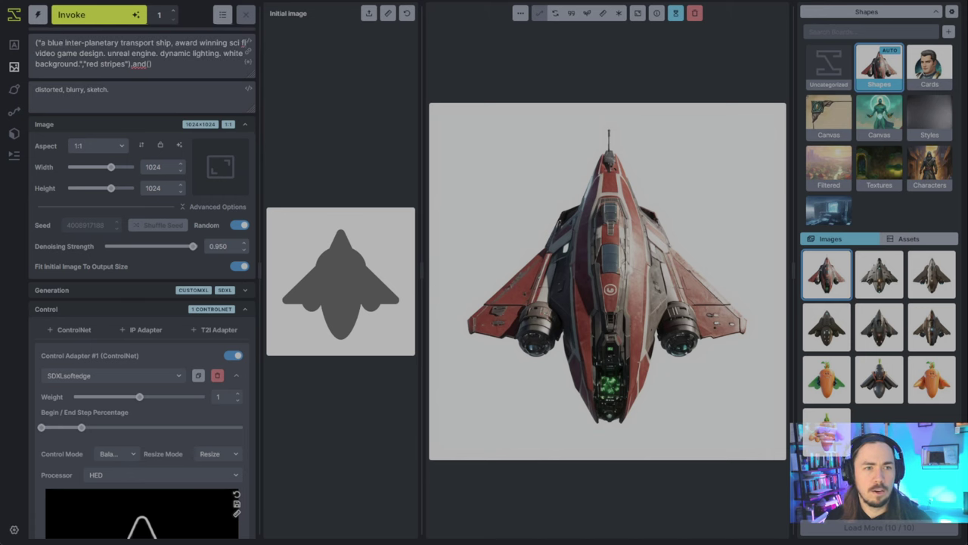
{"action": "double_click", "coordinate": [113, 64]}
{"action": "type", "text": "wings"}
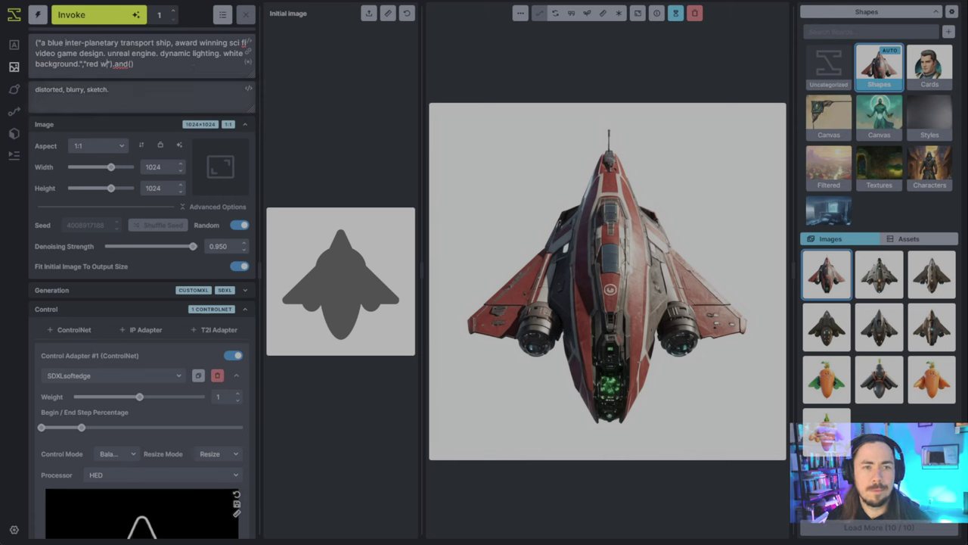
{"action": "left_click", "coordinate": [113, 17]}
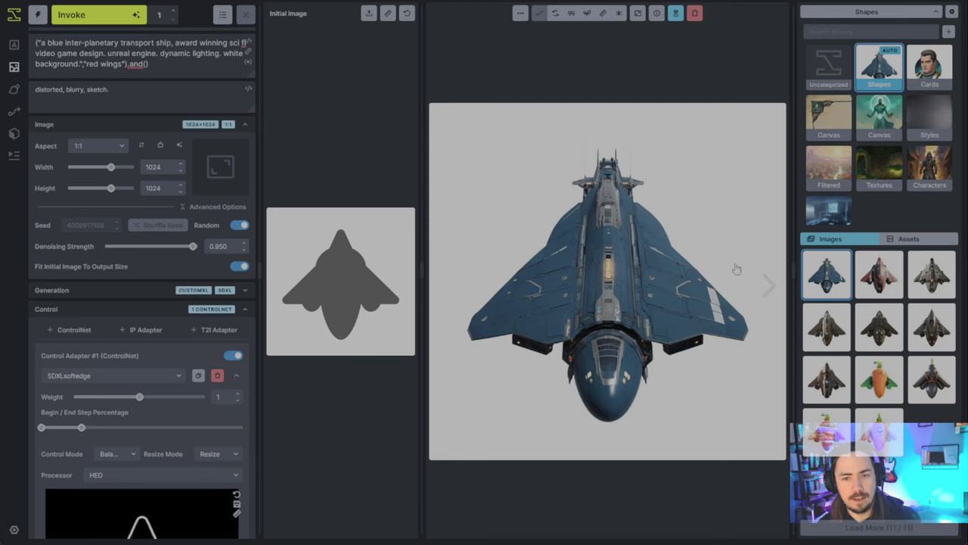
- Emphasise the wings as 'red++ wings' and queue a new generation
{"action": "left_click", "coordinate": [101, 63]}
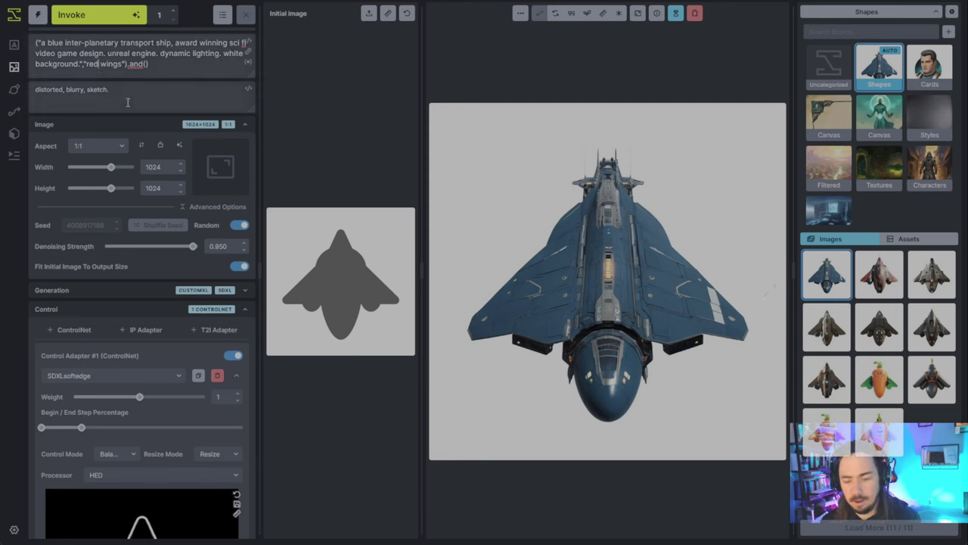
{"action": "type", "text": "++"}
{"action": "key", "text": "ctrl+Return"}
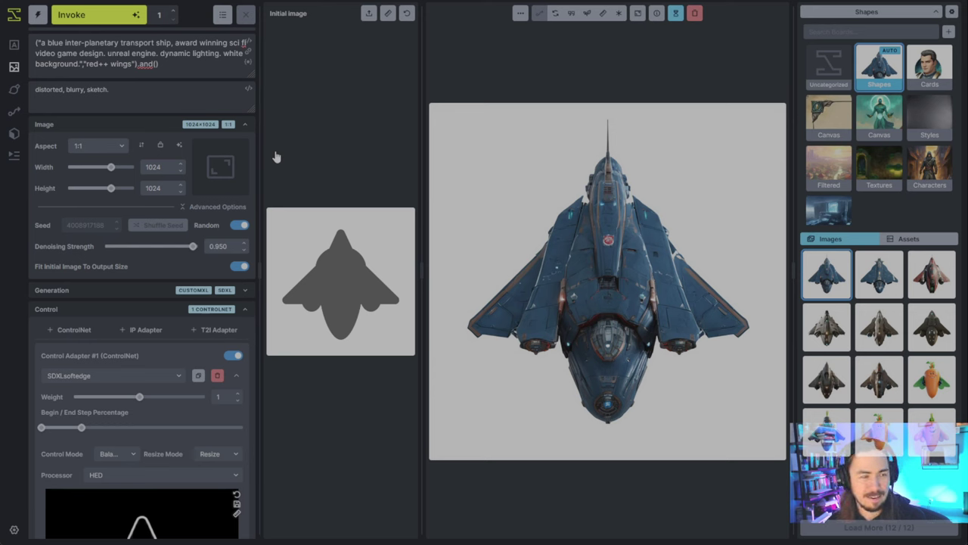
- Send the new blue ship to the Unified Canvas and pick a red brush colour
{"action": "left_click", "coordinate": [521, 13]}
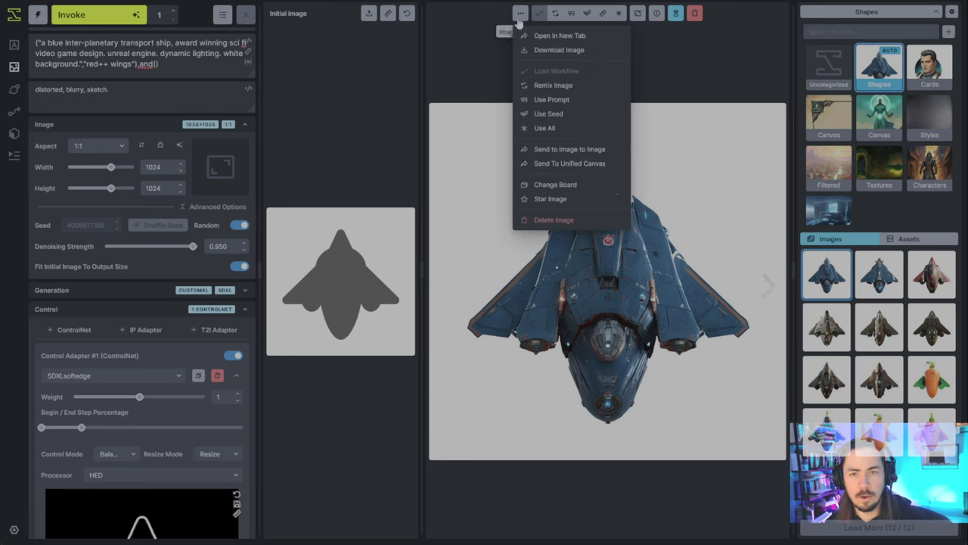
{"action": "left_click", "coordinate": [586, 164]}
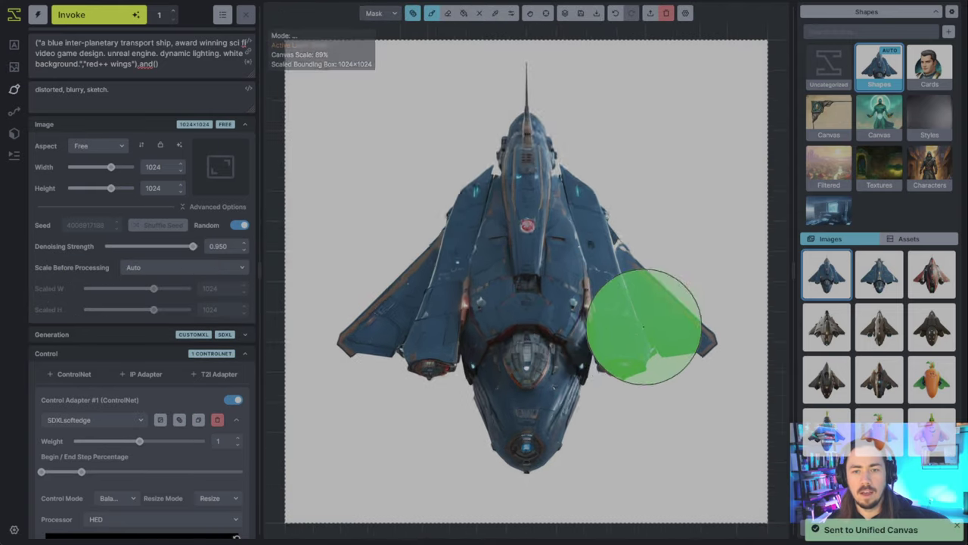
{"action": "left_click", "coordinate": [510, 13]}
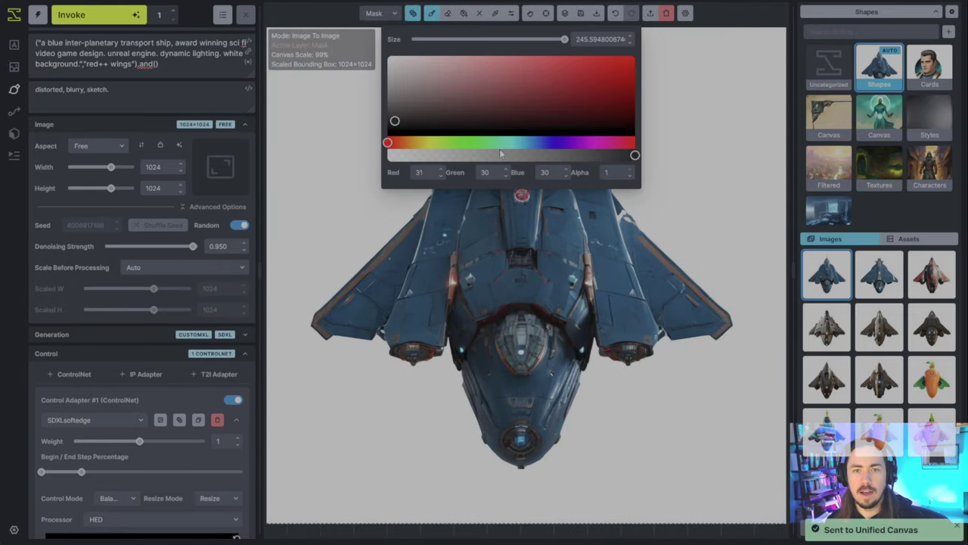
{"action": "left_click", "coordinate": [553, 95]}
- With a saturated red brush on the Base layer, paint stripes along both wings' inner and outer parts
{"action": "left_click", "coordinate": [618, 56]}
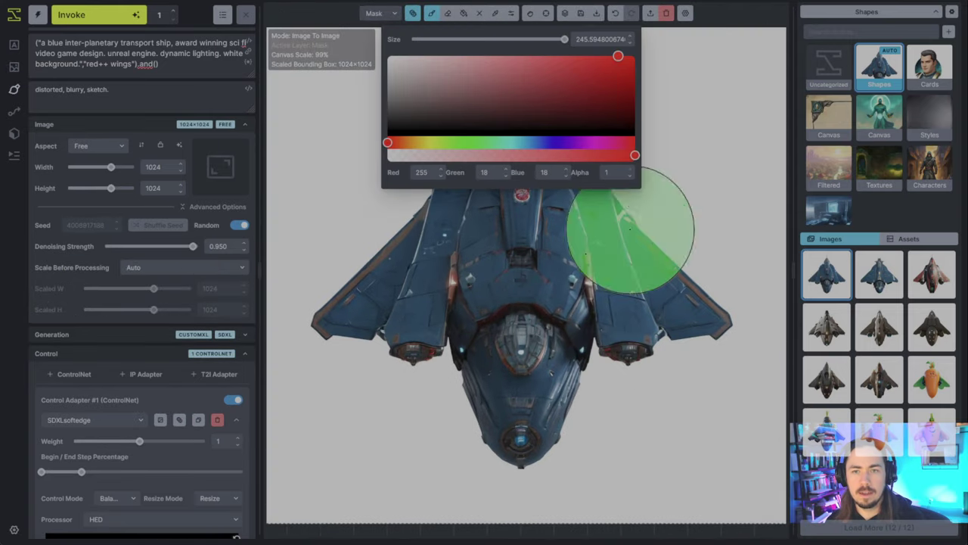
{"action": "key", "text": "q"}
{"action": "scroll", "coordinate": [482, 301], "scroll_direction": "down", "scroll_amount": 10}
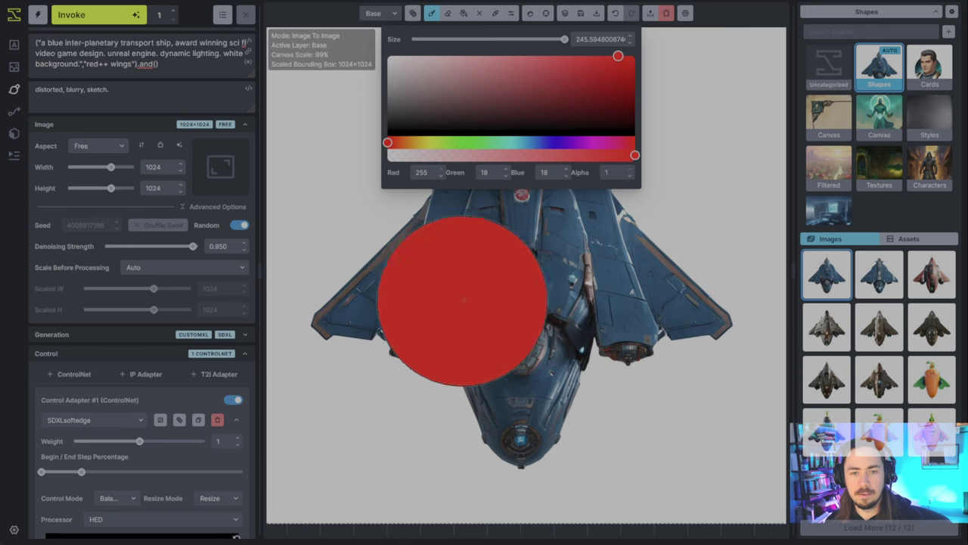
{"action": "left_click_drag", "start_coordinate": [391, 336], "coordinate": [473, 142]}
{"action": "mouse_move", "coordinate": [663, 333]}
{"action": "left_mouse_down"}
{"action": "mouse_move", "coordinate": [616, 246]}
{"action": "mouse_move", "coordinate": [581, 141]}
{"action": "left_mouse_up"}
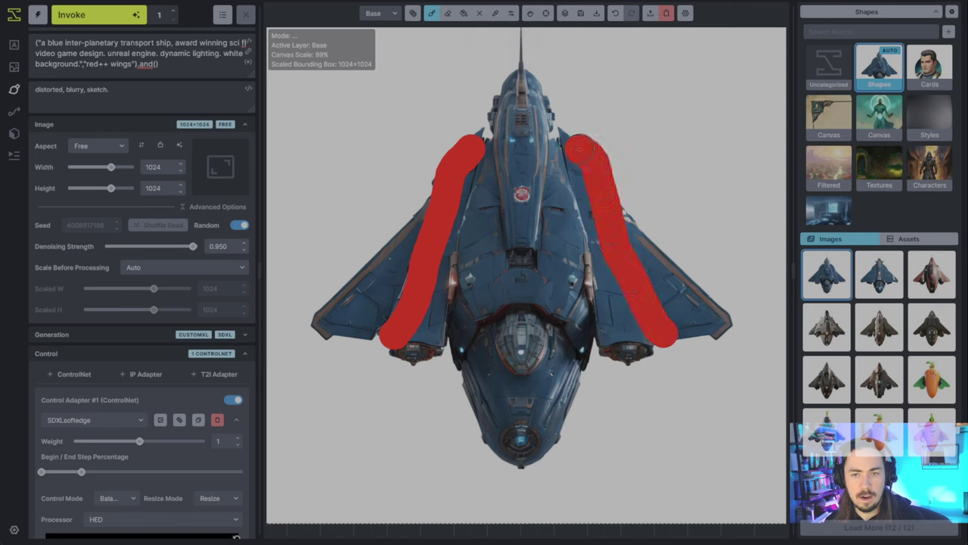
{"action": "left_click_drag", "start_coordinate": [637, 235], "coordinate": [725, 325]}
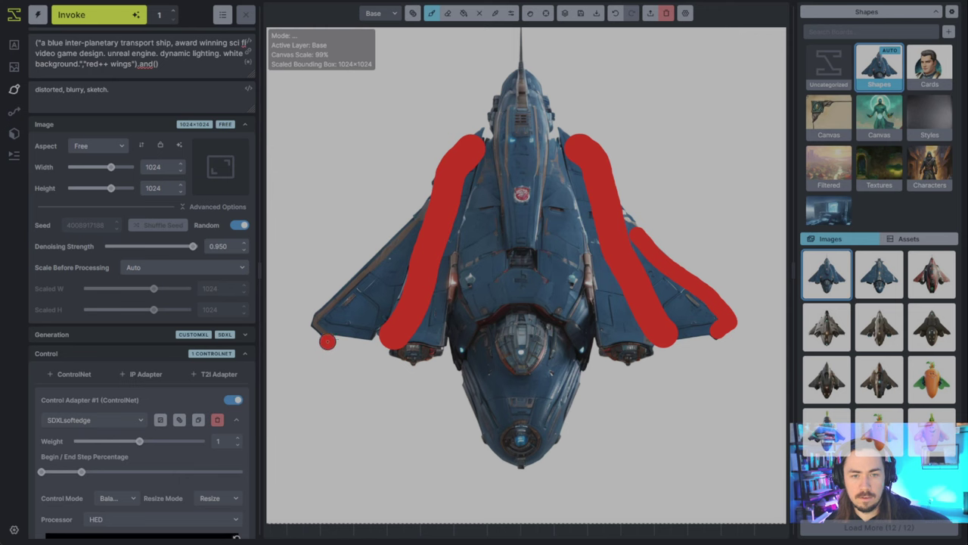
{"action": "mouse_move", "coordinate": [326, 338]}
{"action": "left_mouse_down"}
{"action": "mouse_move", "coordinate": [333, 296]}
{"action": "mouse_move", "coordinate": [415, 226]}
{"action": "left_mouse_up"}
{"action": "scroll", "coordinate": [415, 226], "scroll_direction": "down", "scroll_amount": 1}
- Switch to the Mask layer, enlarge the brush, and mask both red-painted wings
{"action": "key", "text": "q"}
{"action": "key", "text": "bracketright"}
{"action": "key", "text": "bracketright"}
{"action": "key", "text": "bracketright"}
{"action": "key", "text": "bracketright"}
{"action": "key", "text": "bracketright"}
{"action": "key", "text": "bracketright"}
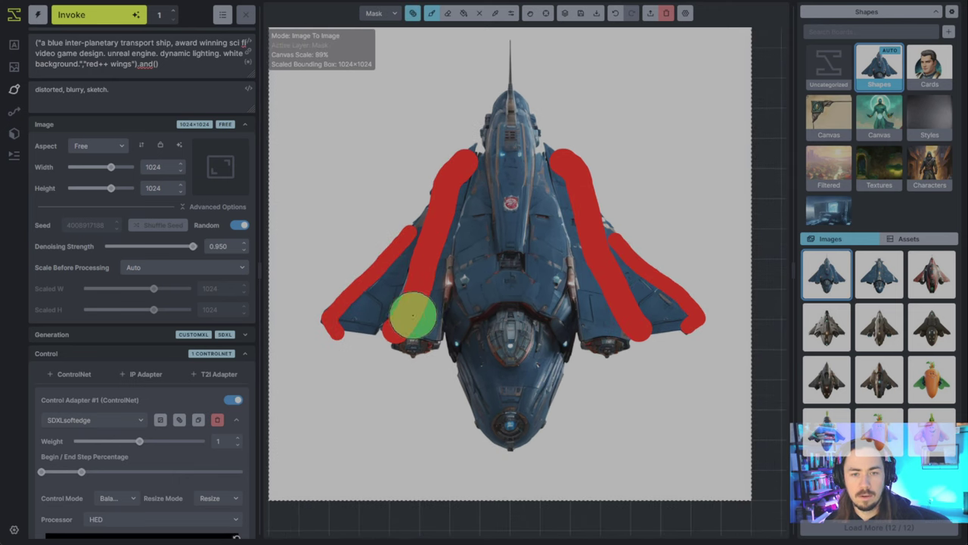
{"action": "mouse_move", "coordinate": [385, 325]}
{"action": "left_mouse_down"}
{"action": "mouse_move", "coordinate": [345, 333]}
{"action": "mouse_move", "coordinate": [384, 328]}
{"action": "mouse_move", "coordinate": [415, 297]}
{"action": "mouse_move", "coordinate": [422, 204]}
{"action": "mouse_move", "coordinate": [439, 167]}
{"action": "mouse_move", "coordinate": [352, 292]}
{"action": "left_mouse_up"}
{"action": "mouse_move", "coordinate": [598, 345]}
{"action": "left_mouse_down"}
{"action": "mouse_move", "coordinate": [617, 331]}
{"action": "mouse_move", "coordinate": [567, 183]}
{"action": "mouse_move", "coordinate": [659, 252]}
{"action": "mouse_move", "coordinate": [684, 303]}
{"action": "left_mouse_up"}
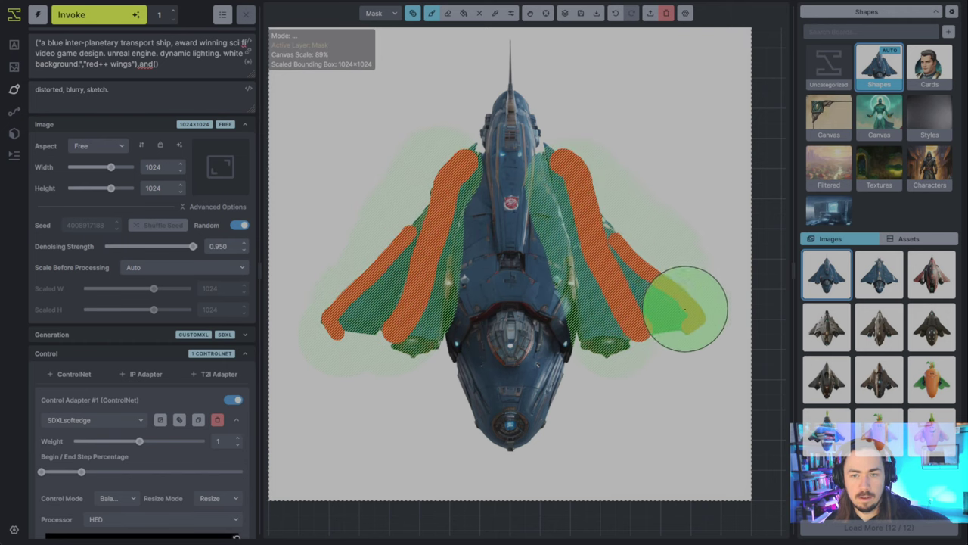
{"action": "left_click_drag", "start_coordinate": [193, 245], "coordinate": [179, 248]}
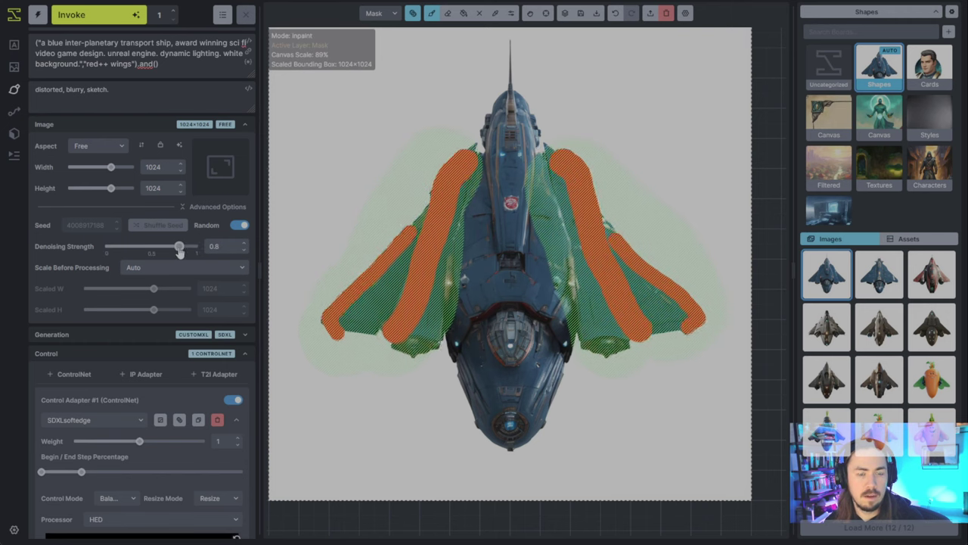
- Inpaint the masked wings red, accept the staged result, hide the mask, and return to text-to-image
{"action": "left_click", "coordinate": [95, 15]}
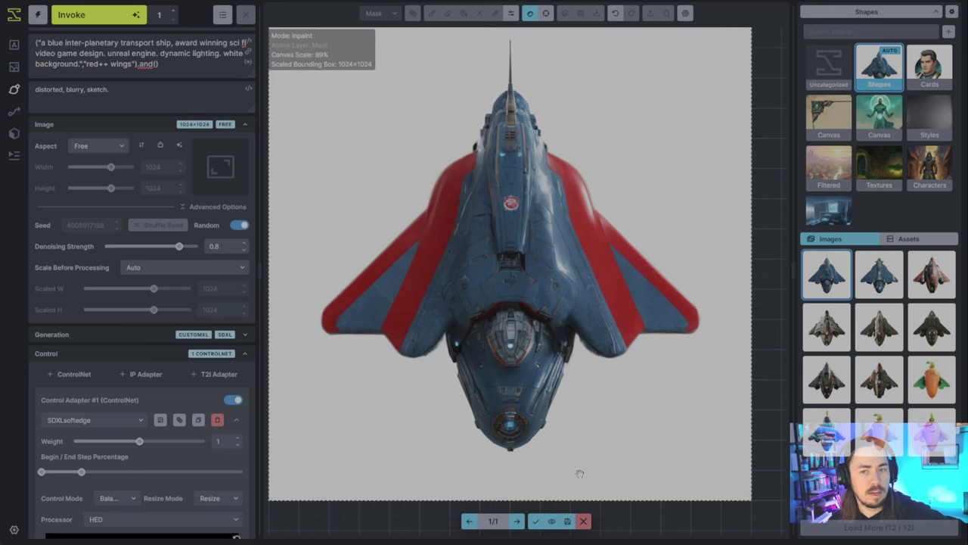
{"action": "left_click", "coordinate": [535, 520]}
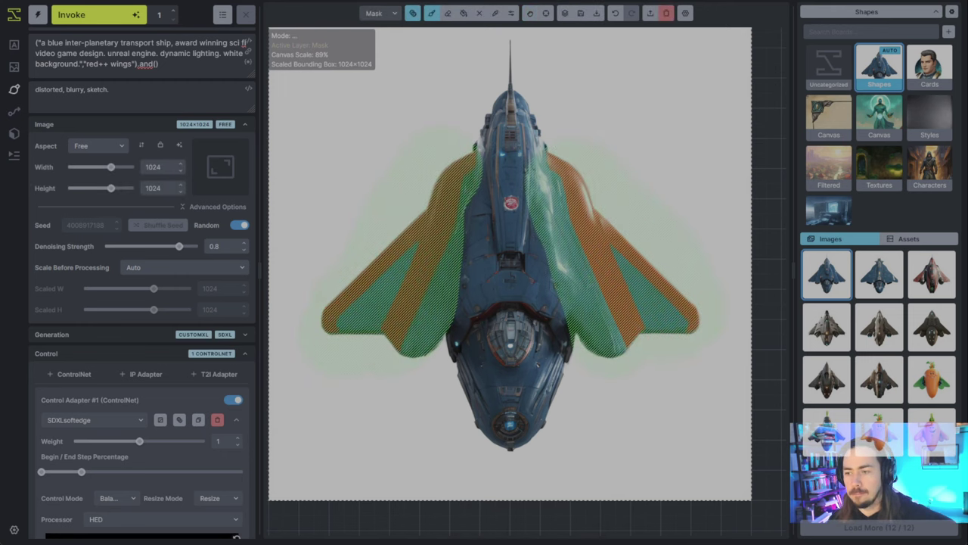
{"action": "key", "text": "shift+c"}
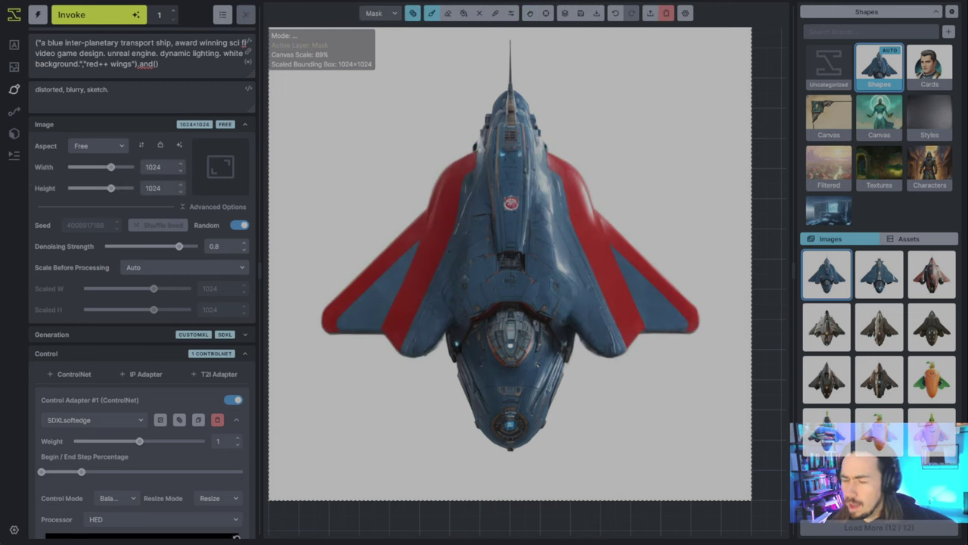
{"action": "left_click", "coordinate": [14, 45]}
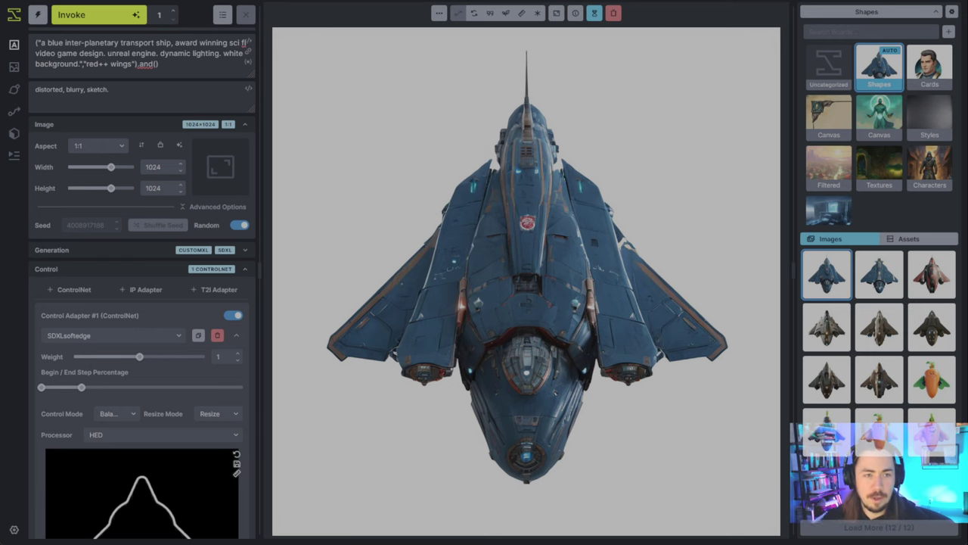
- Switch to Image to Image, with the grey silhouette as the initial image
{"action": "left_click", "coordinate": [13, 67]}
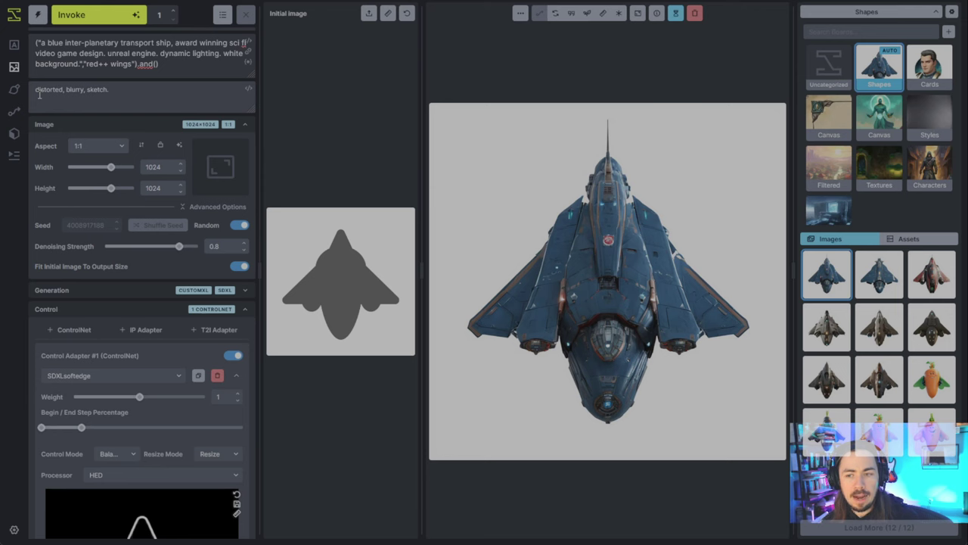
- Show the green-winged jet-pack carrot image from the gallery in the main viewer
{"action": "left_click", "coordinate": [931, 374]}
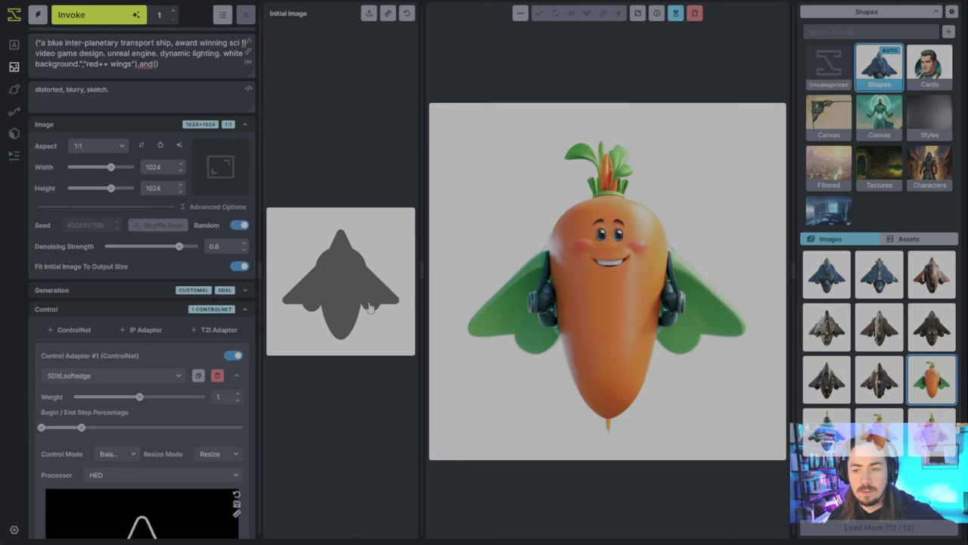
- Preview the carrot, grey, red, blue and dark ship variations, ending on the brown ship
{"action": "left_click", "coordinate": [880, 392]}
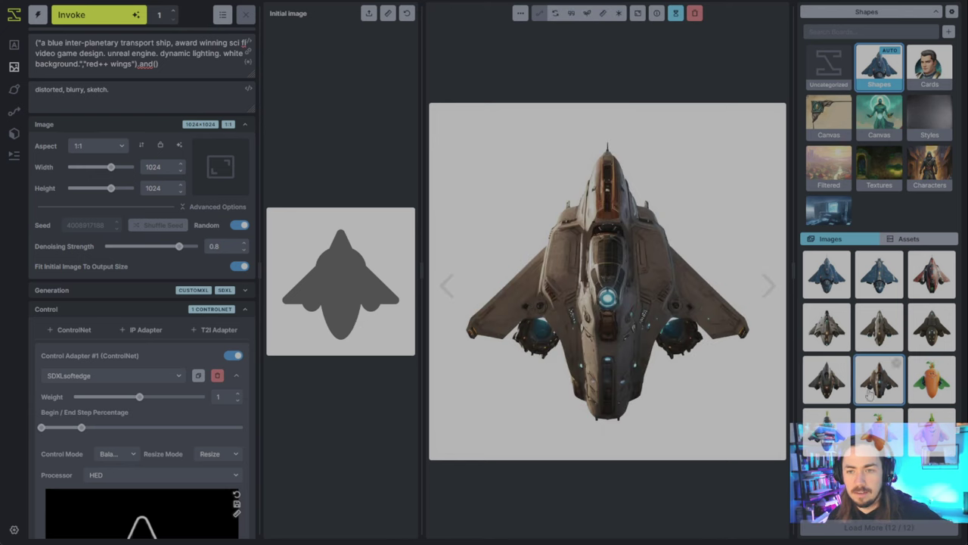
{"action": "left_click", "coordinate": [931, 379]}
{"action": "left_click", "coordinate": [931, 379]}
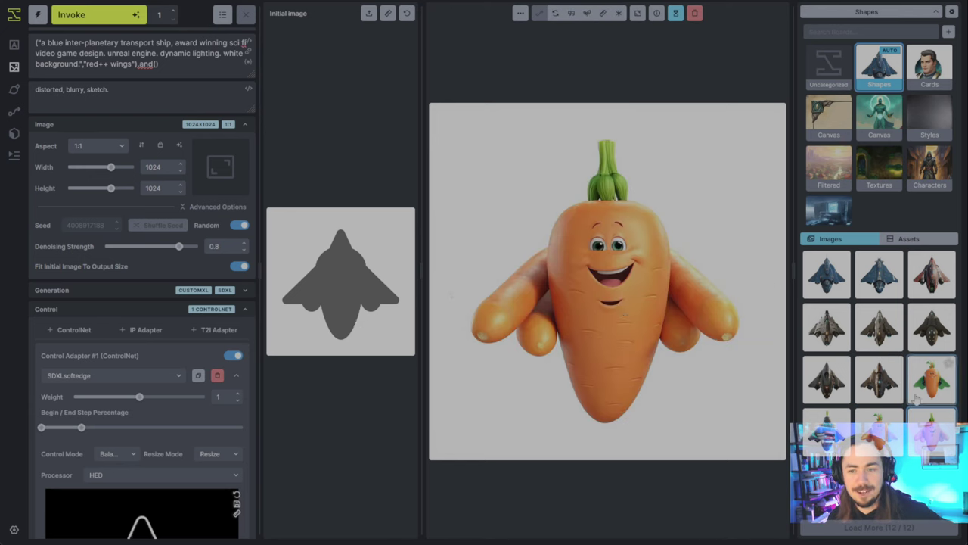
{"action": "left_click", "coordinate": [880, 327]}
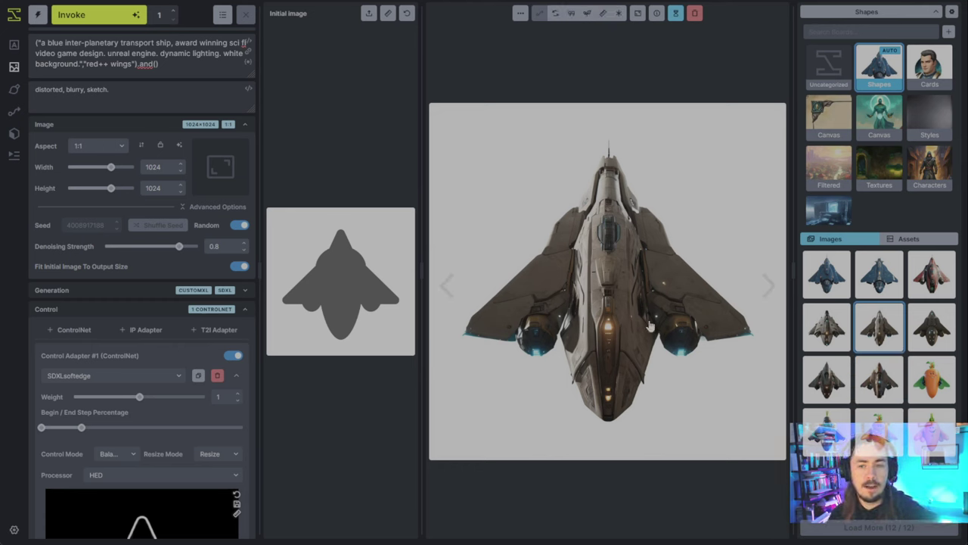
{"action": "left_click", "coordinate": [880, 386]}
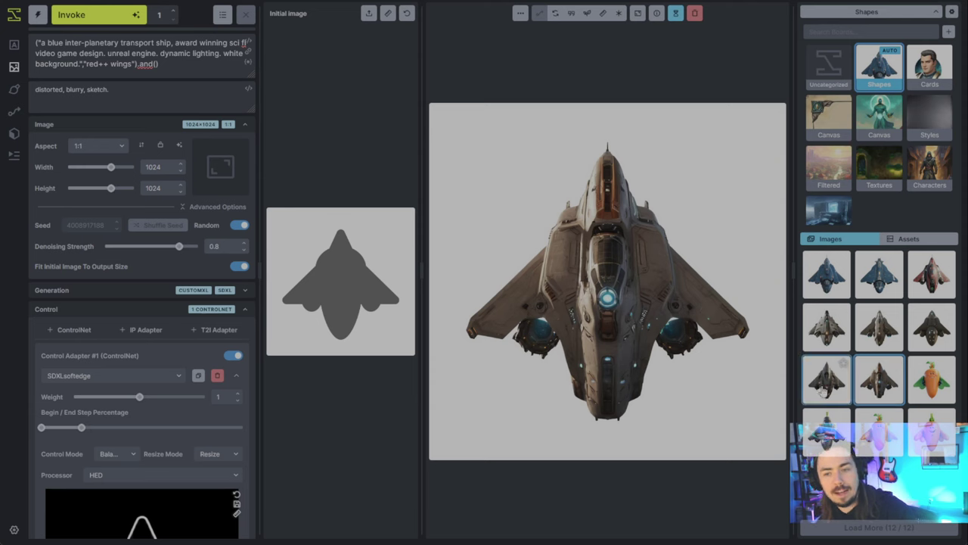
{"action": "left_click", "coordinate": [825, 386]}
{"action": "left_click", "coordinate": [821, 336]}
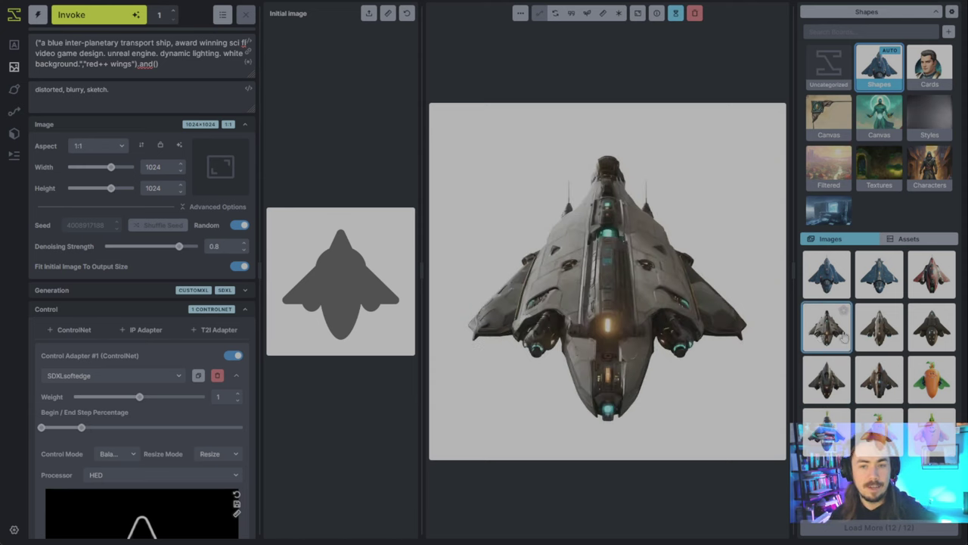
{"action": "left_click", "coordinate": [921, 332]}
{"action": "left_click", "coordinate": [914, 285]}
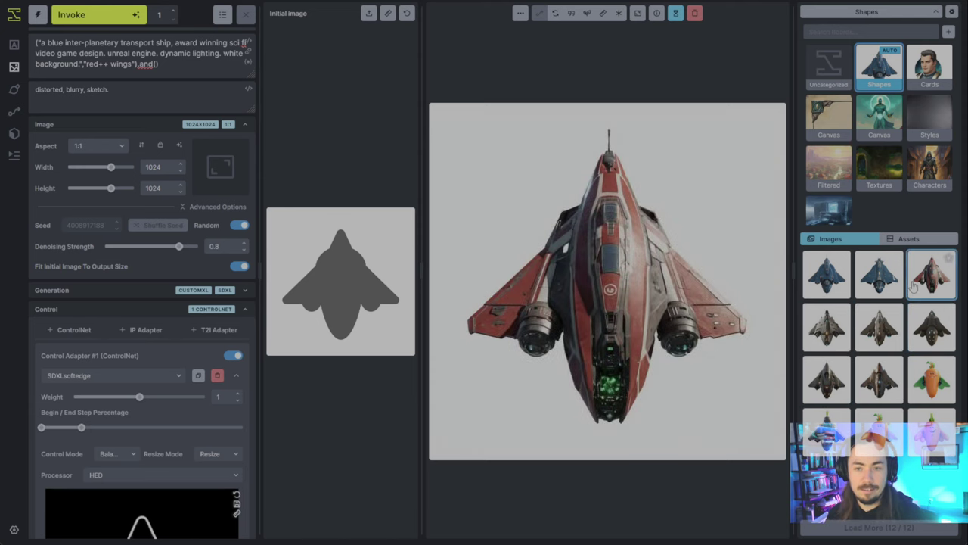
{"action": "left_click", "coordinate": [876, 280]}
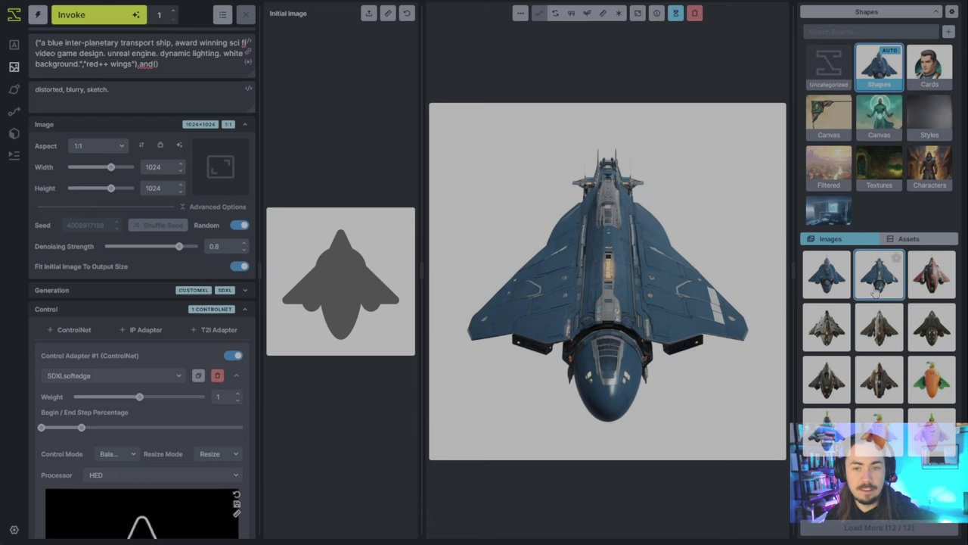
{"action": "left_click", "coordinate": [835, 293]}
{"action": "left_click", "coordinate": [873, 333]}
{"action": "left_click", "coordinate": [829, 337]}
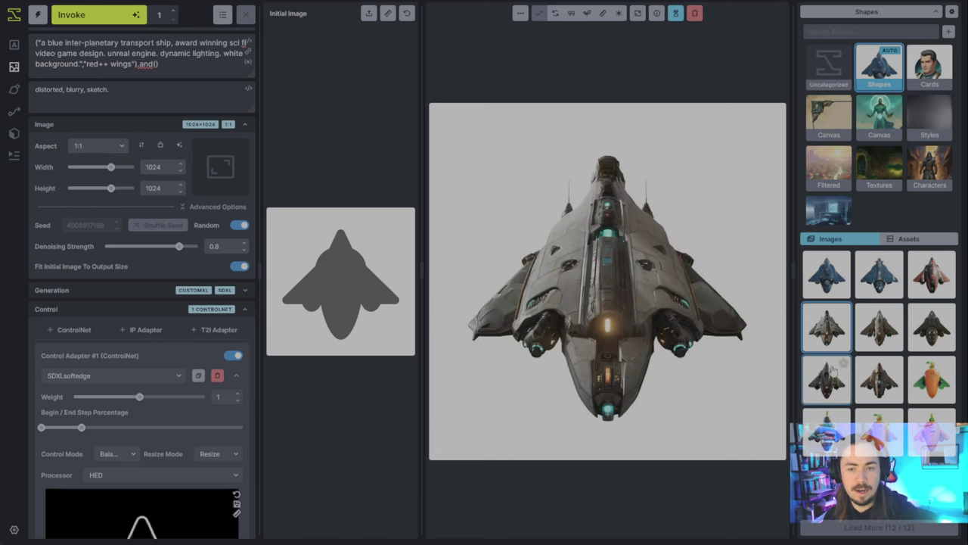
{"action": "left_click", "coordinate": [828, 374]}
{"action": "left_click", "coordinate": [878, 378]}
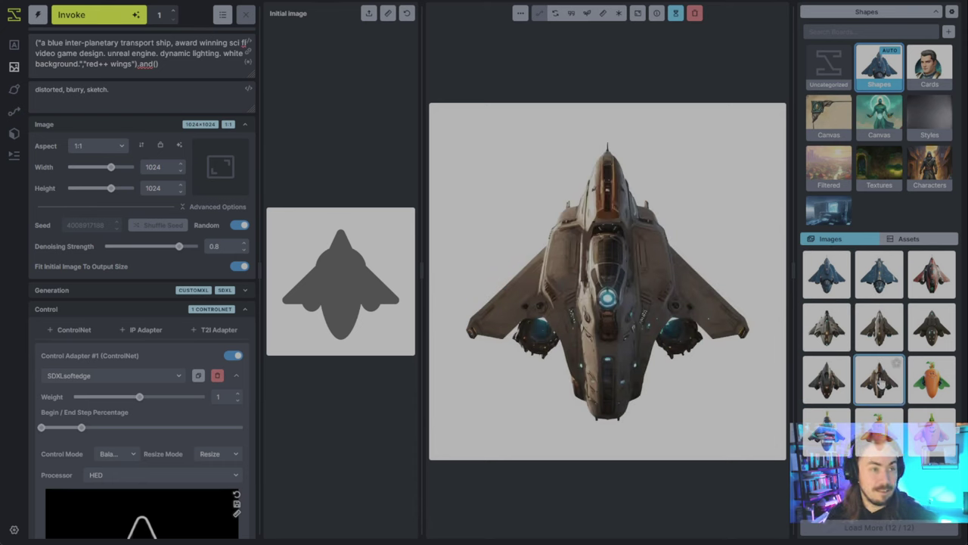
- Pull the ControlNet Begin/End Step end handle down to about 5%
{"action": "scroll", "coordinate": [207, 424], "scroll_direction": "down", "scroll_amount": 1}
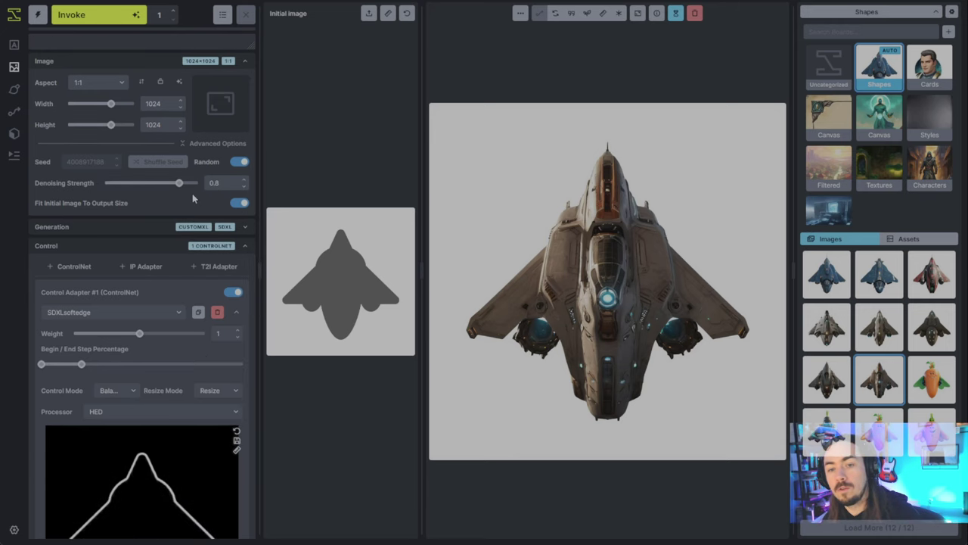
{"action": "scroll", "coordinate": [144, 358], "scroll_direction": "down", "scroll_amount": 1}
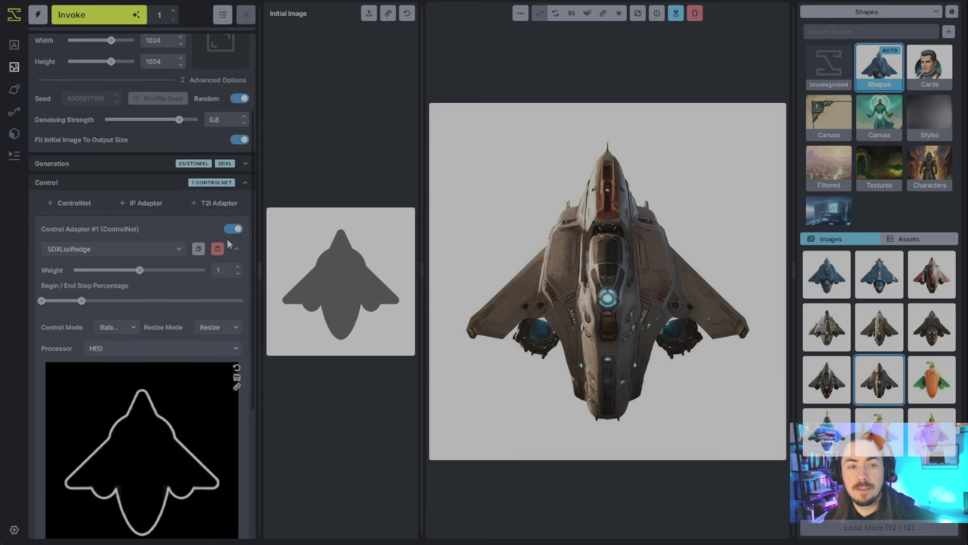
{"action": "scroll", "coordinate": [207, 363], "scroll_direction": "up", "scroll_amount": 2}
{"action": "scroll", "coordinate": [206, 363], "scroll_direction": "down", "scroll_amount": 2}
{"action": "scroll", "coordinate": [207, 363], "scroll_direction": "up", "scroll_amount": 2}
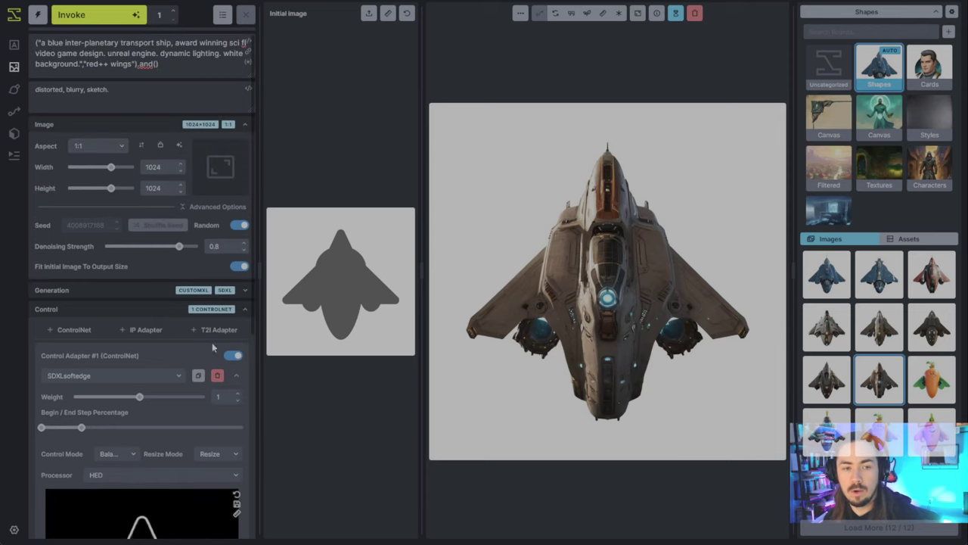
{"action": "scroll", "coordinate": [74, 417], "scroll_direction": "down", "scroll_amount": 2}
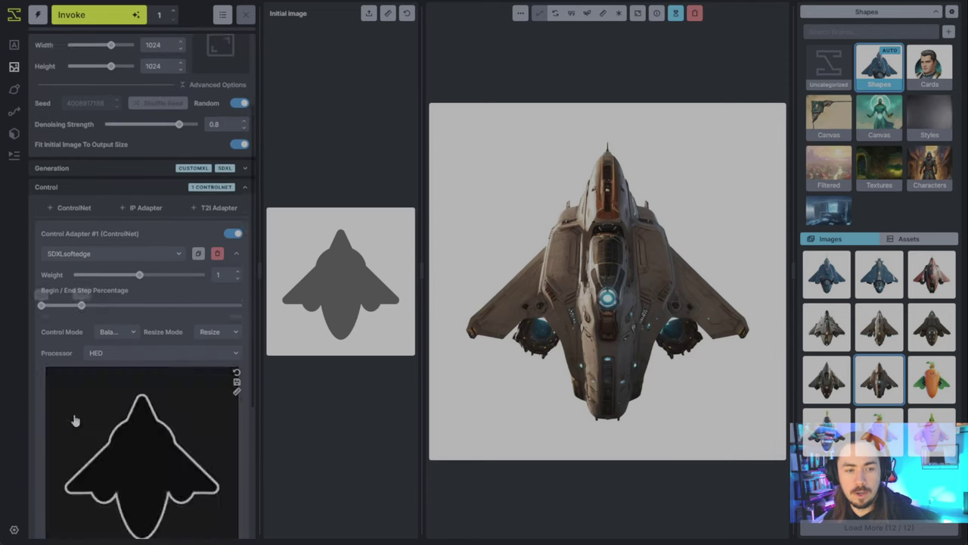
{"action": "left_click_drag", "start_coordinate": [81, 301], "coordinate": [50, 301]}
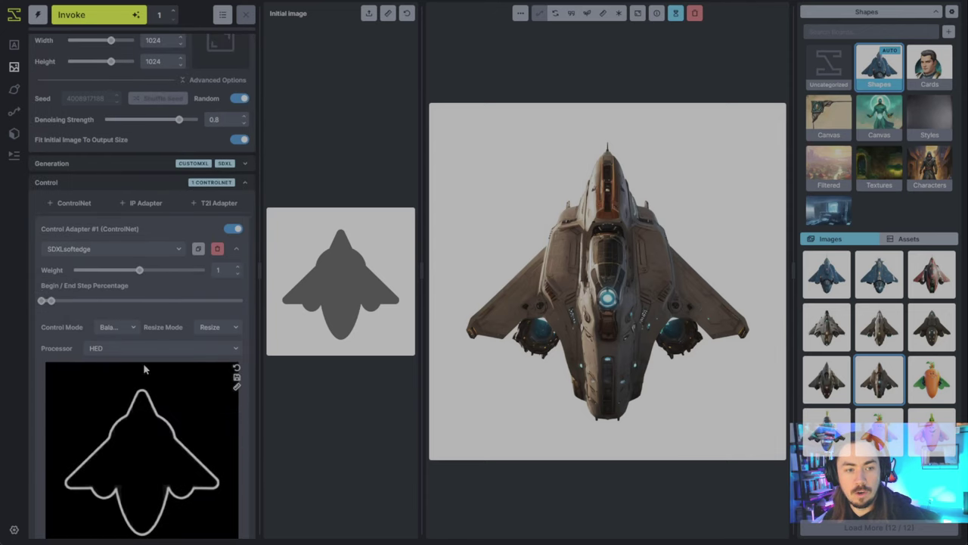
- Set denoising strength to 0.95, reuse the brown ship's prompt, and set 3 iterations
{"action": "scroll", "coordinate": [107, 382], "scroll_direction": "up", "scroll_amount": 2}
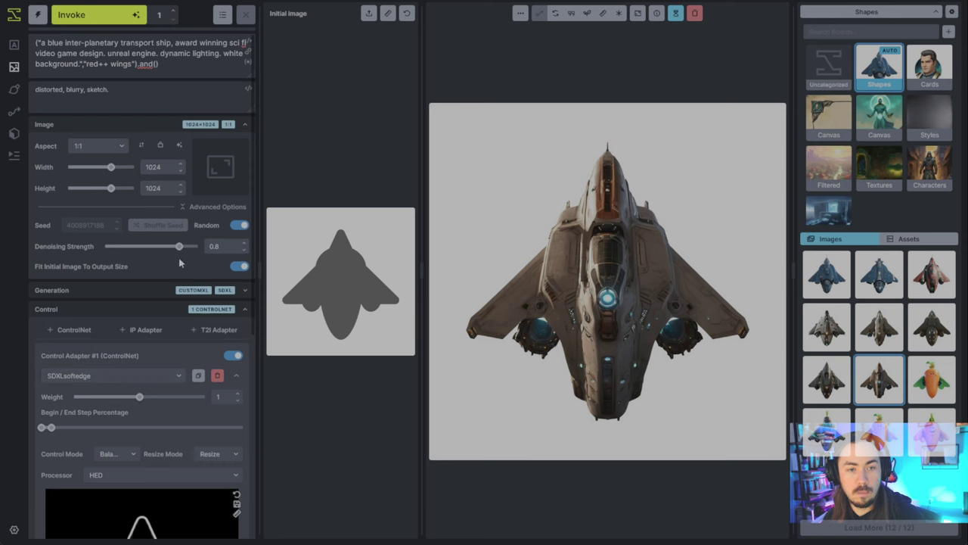
{"action": "left_click", "coordinate": [244, 244]}
{"action": "left_click", "coordinate": [244, 244]}
{"action": "left_click", "coordinate": [244, 243]}
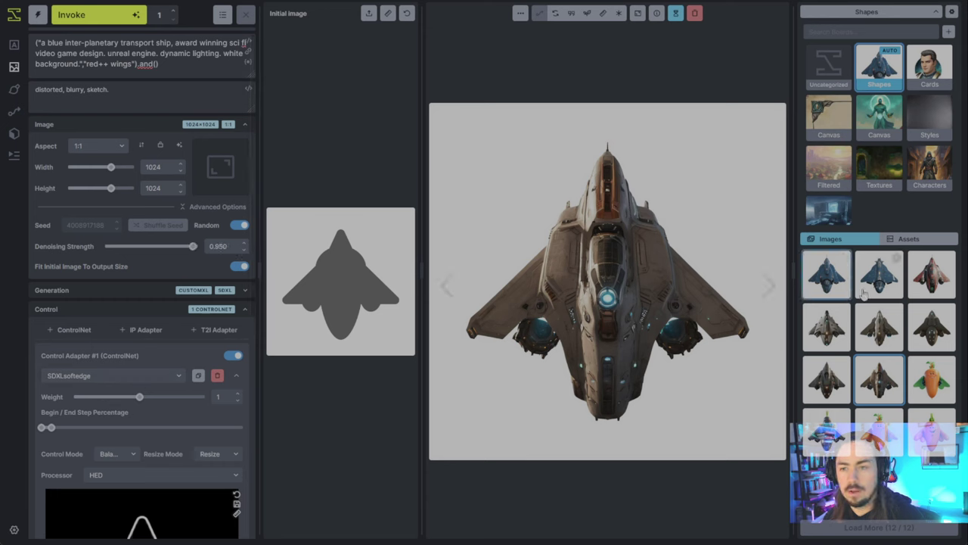
{"action": "right_click", "coordinate": [887, 400]}
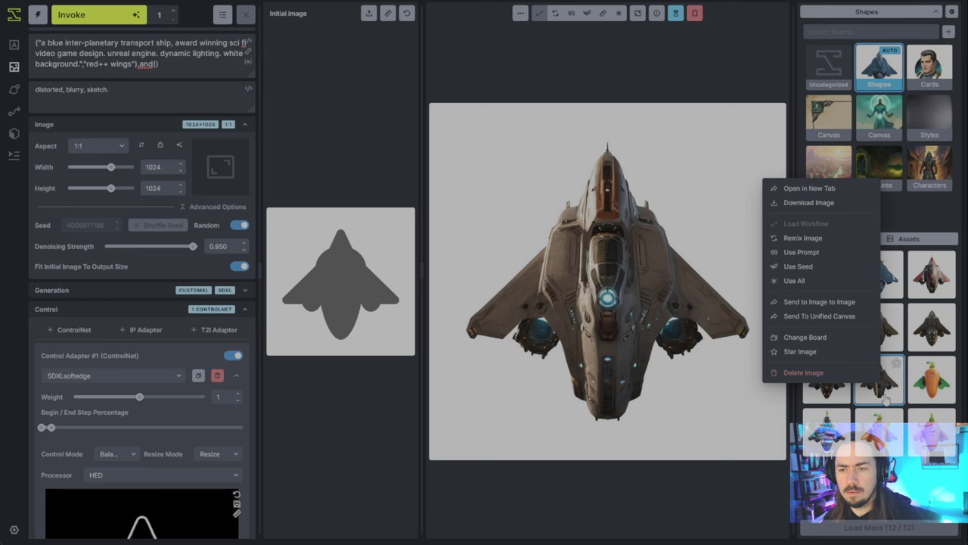
{"action": "left_click", "coordinate": [801, 251]}
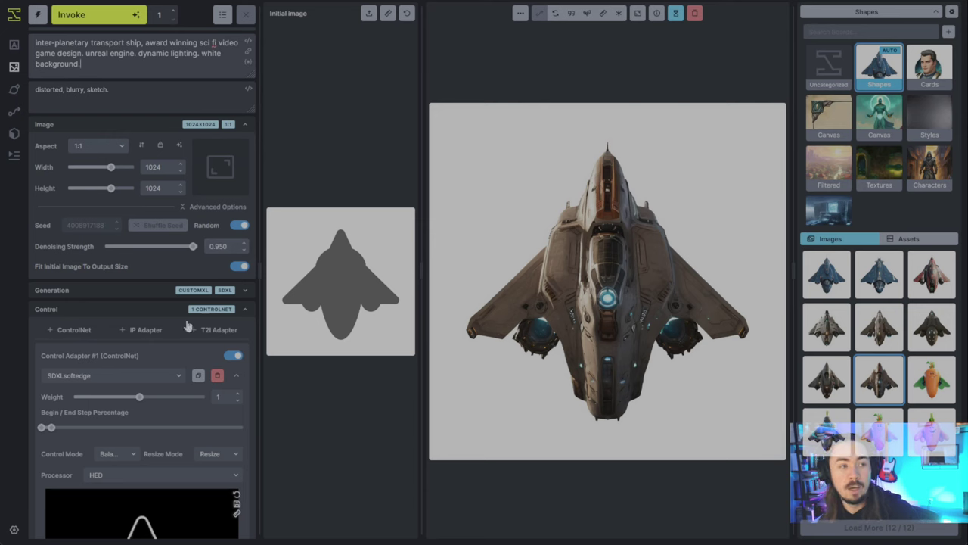
{"action": "left_click", "coordinate": [174, 11]}
{"action": "left_click", "coordinate": [175, 11]}
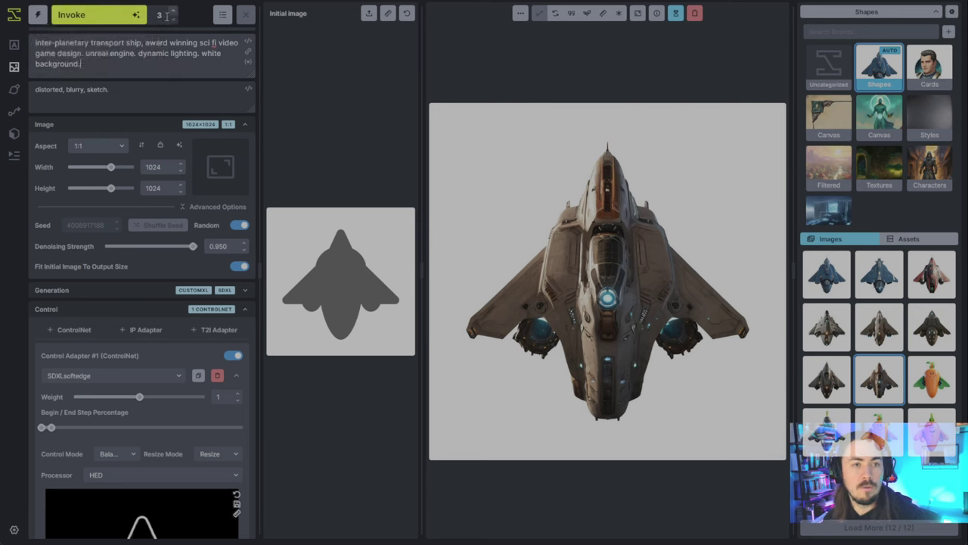
- Queue a batch of three silhouette-based ship generations and wait for the results
{"action": "left_click", "coordinate": [88, 19]}
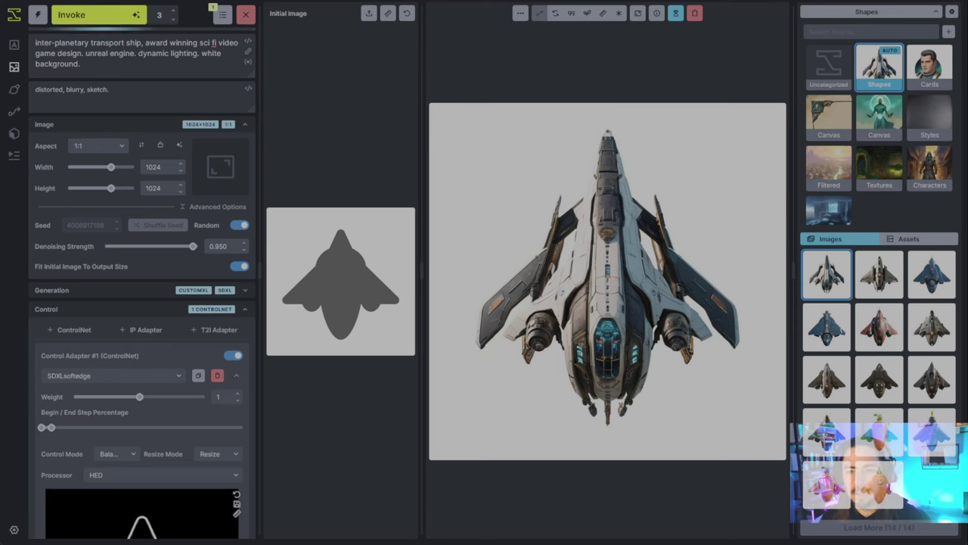
- Compare the three new ships with the earlier blue, red, brown, dark and grey variations
{"action": "left_click", "coordinate": [891, 286]}
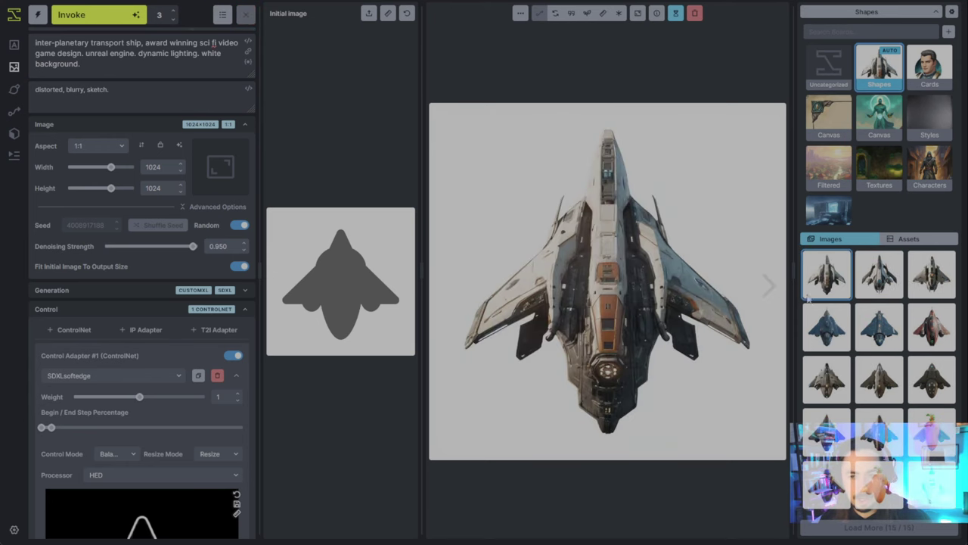
{"action": "left_click", "coordinate": [882, 283]}
{"action": "left_click", "coordinate": [931, 290]}
{"action": "left_click", "coordinate": [873, 290]}
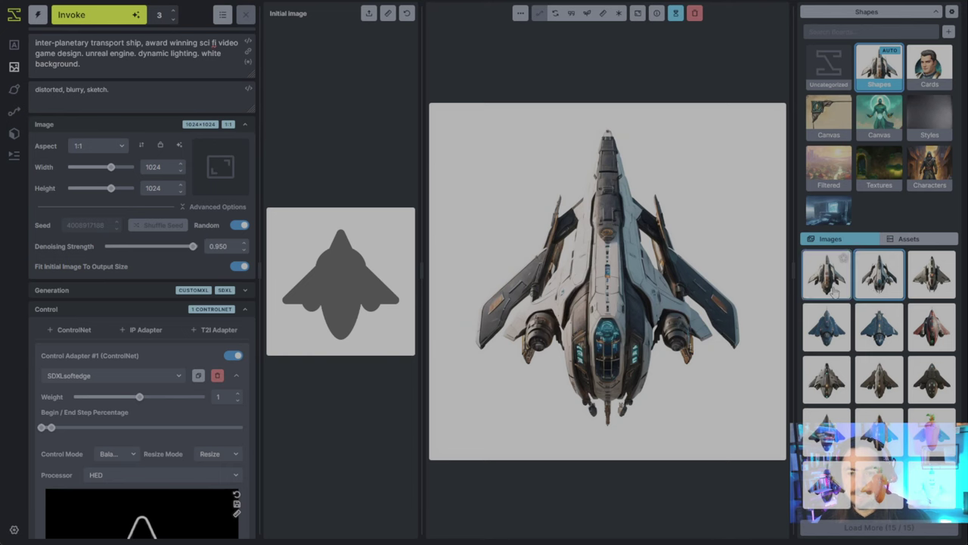
{"action": "left_click", "coordinate": [827, 276]}
{"action": "left_click", "coordinate": [877, 279]}
{"action": "left_click", "coordinate": [916, 295]}
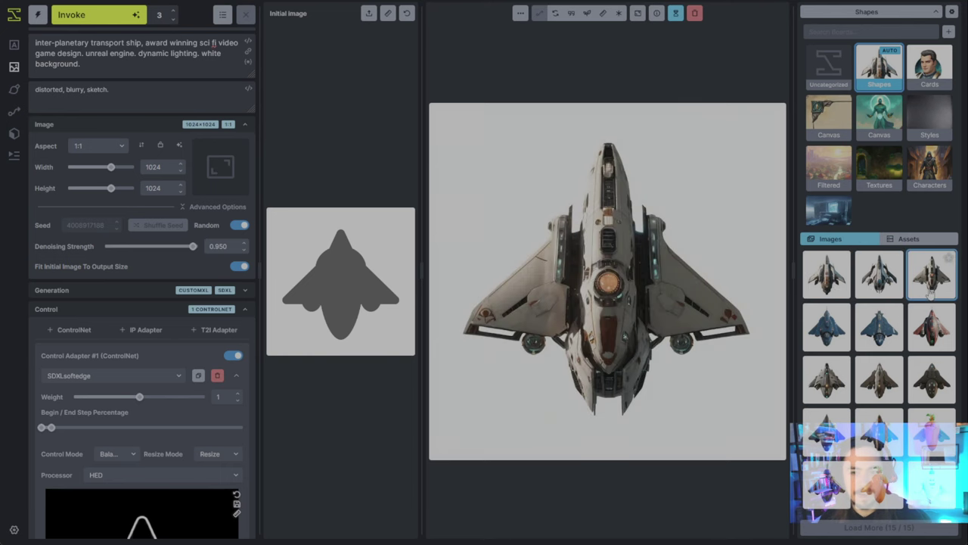
{"action": "left_click", "coordinate": [880, 281]}
{"action": "left_click", "coordinate": [828, 325]}
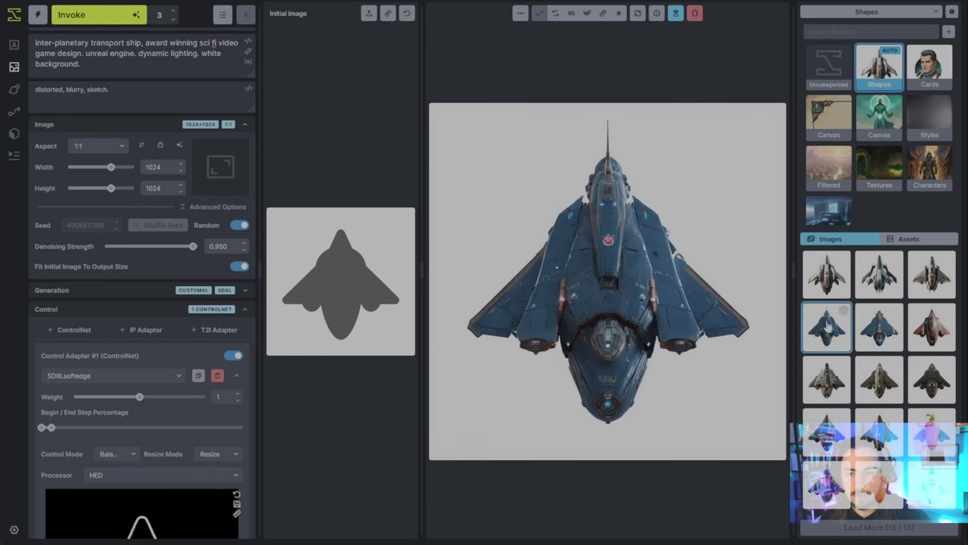
{"action": "left_click", "coordinate": [872, 329]}
{"action": "left_click", "coordinate": [928, 340]}
{"action": "left_click", "coordinate": [897, 386]}
{"action": "left_click", "coordinate": [932, 389]}
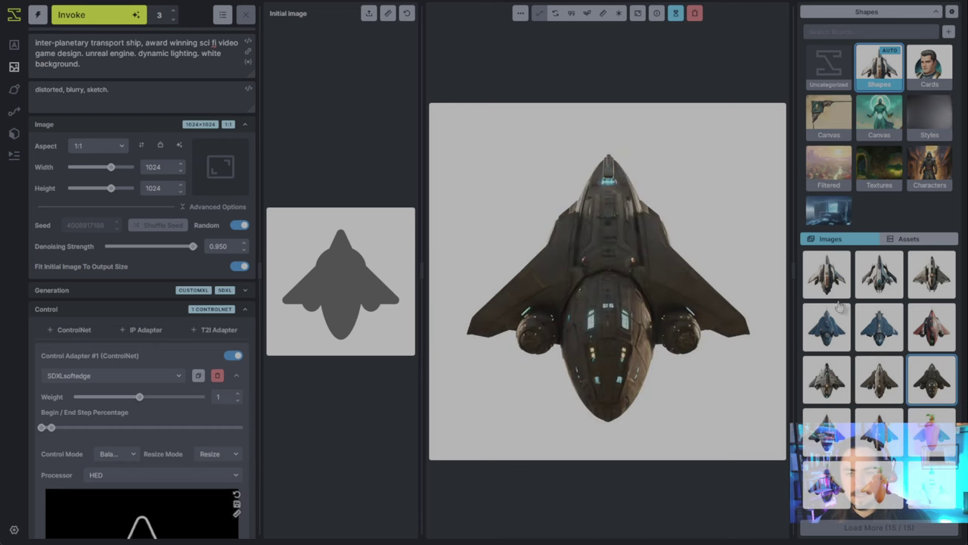
{"action": "left_click", "coordinate": [830, 281]}
{"action": "left_click", "coordinate": [891, 299]}
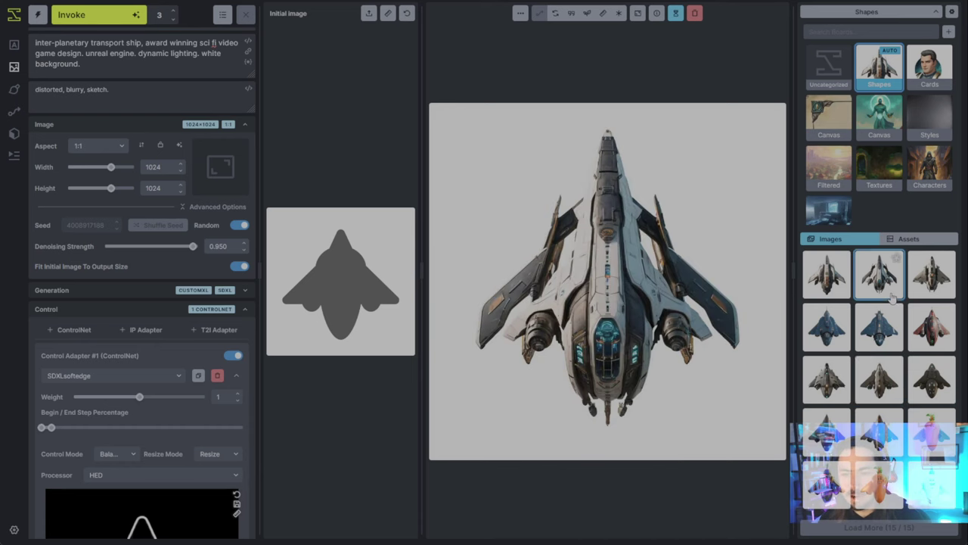
{"action": "left_click", "coordinate": [938, 294]}
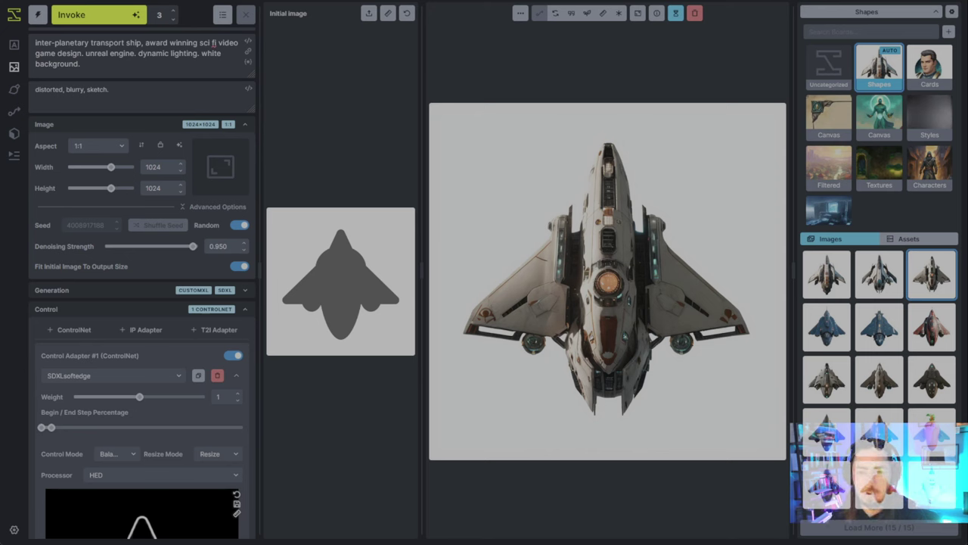
- Settle on the slender white ship with the glowing blue cockpit
{"action": "left_click", "coordinate": [881, 279]}
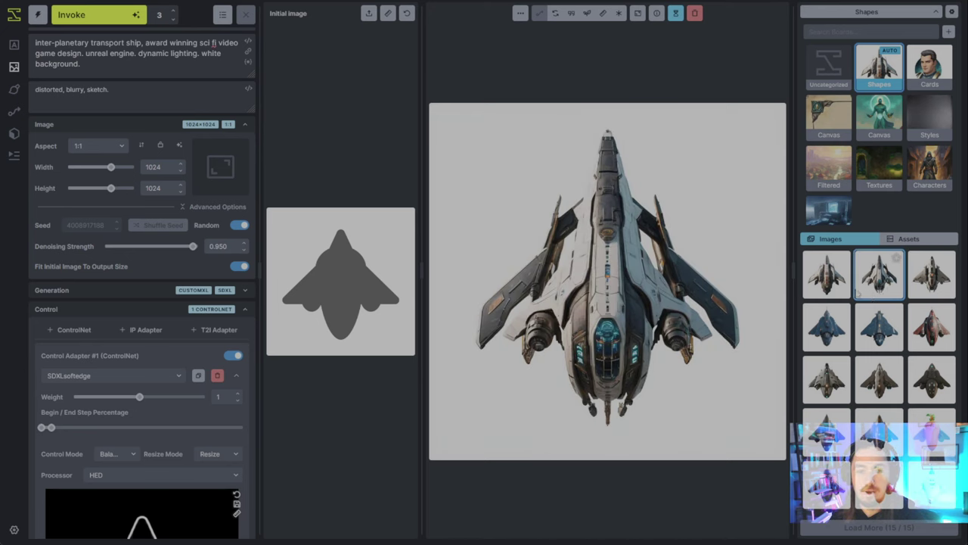
{"action": "left_click", "coordinate": [833, 295]}
{"action": "left_click", "coordinate": [877, 297]}
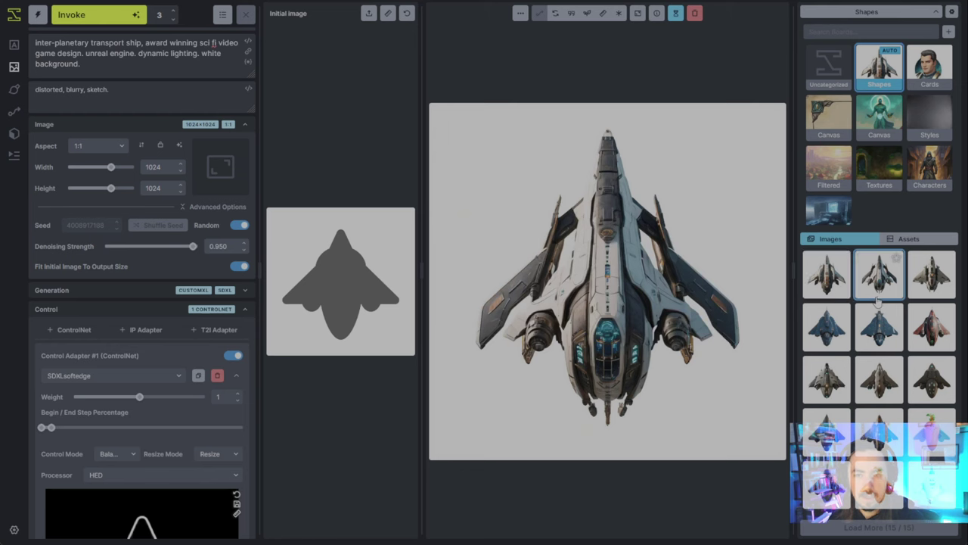
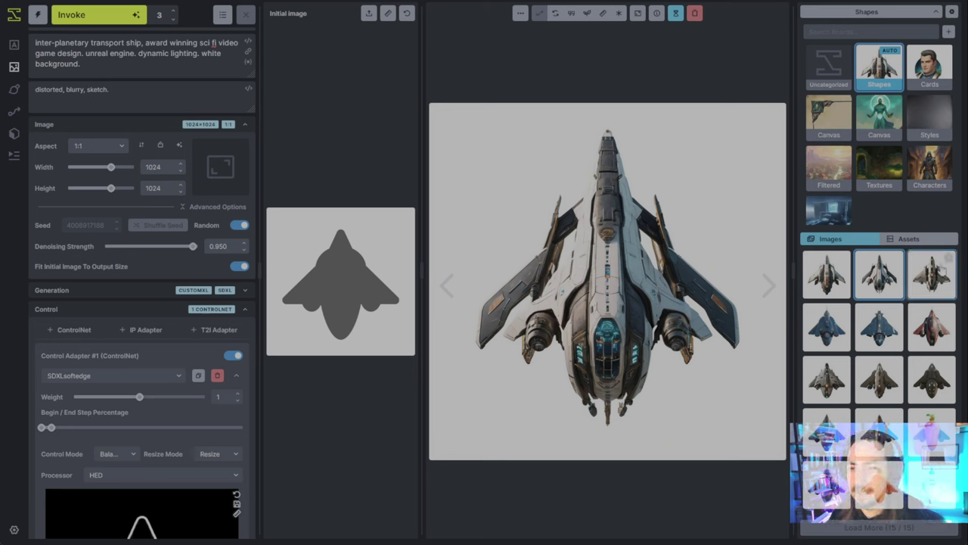
- Show the shape assets and preview the two-leaf, spaceship-like and car-like blobs, ending on the car
{"action": "left_click", "coordinate": [908, 238]}
{"action": "left_click", "coordinate": [889, 286]}
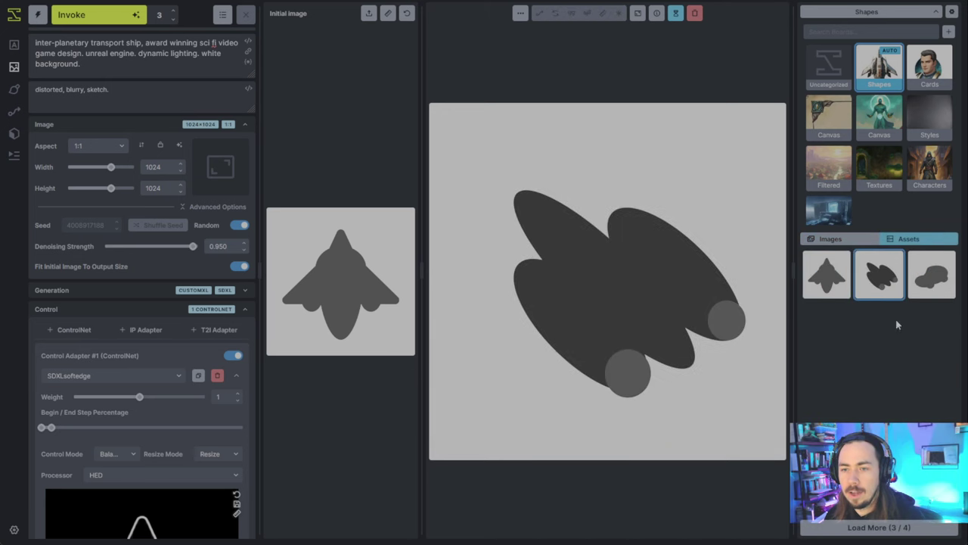
{"action": "left_click", "coordinate": [931, 278]}
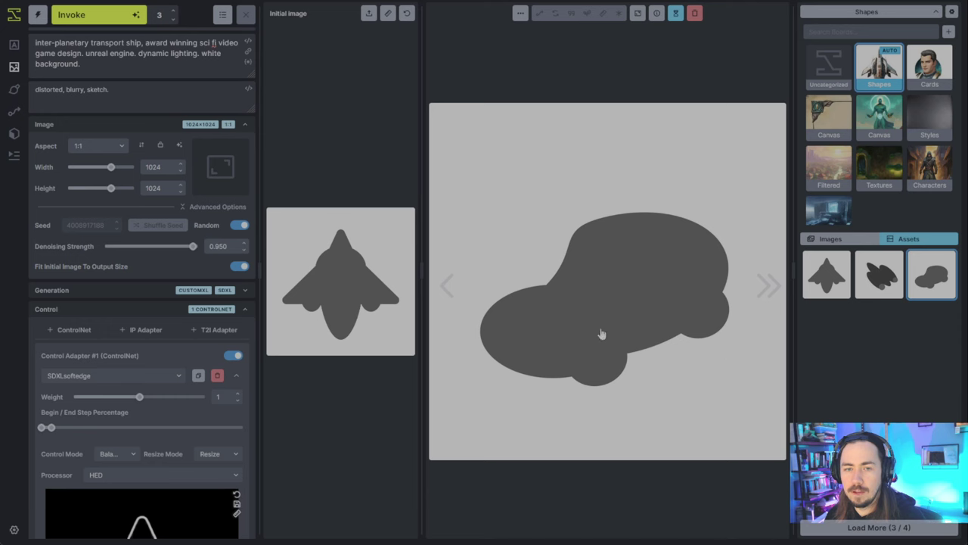
{"action": "left_click", "coordinate": [881, 276]}
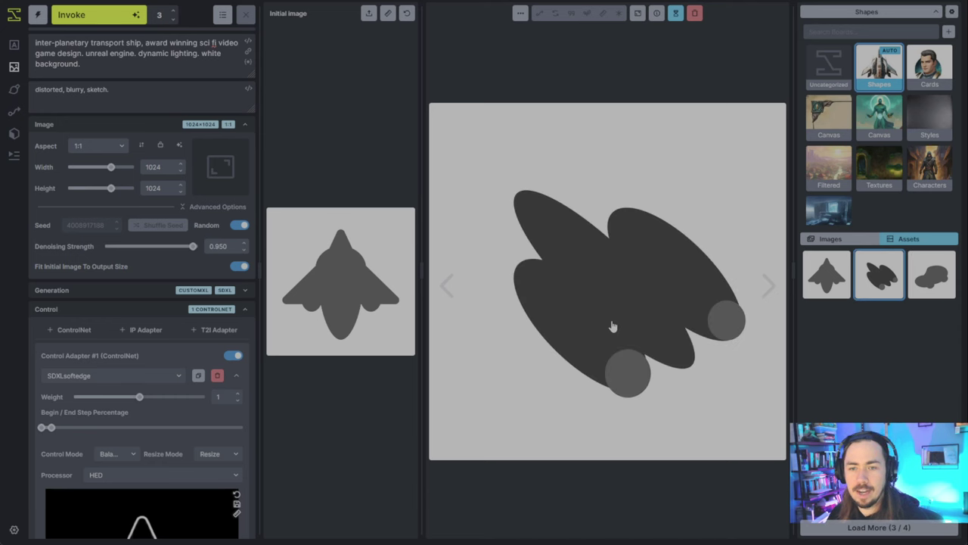
{"action": "left_click", "coordinate": [833, 280]}
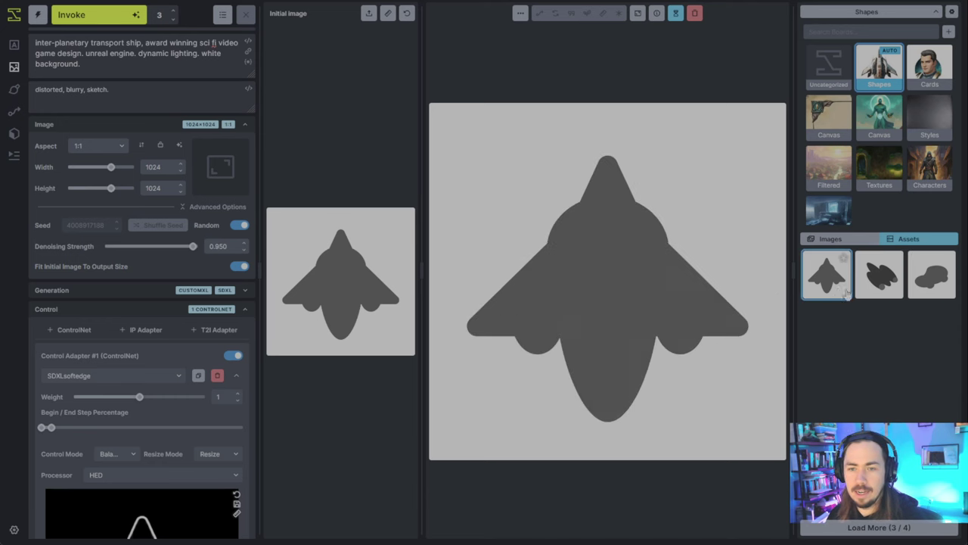
{"action": "left_click", "coordinate": [859, 272]}
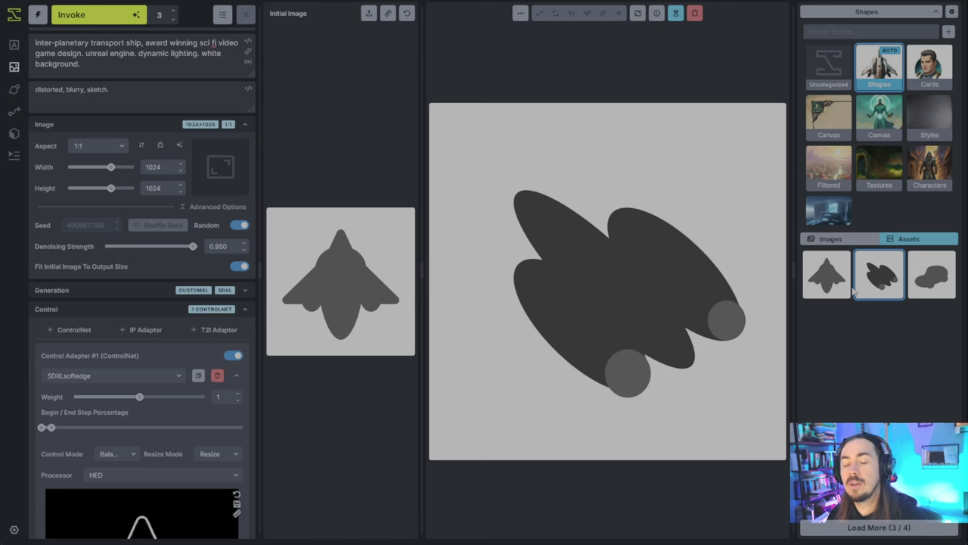
{"action": "left_click", "coordinate": [938, 295]}
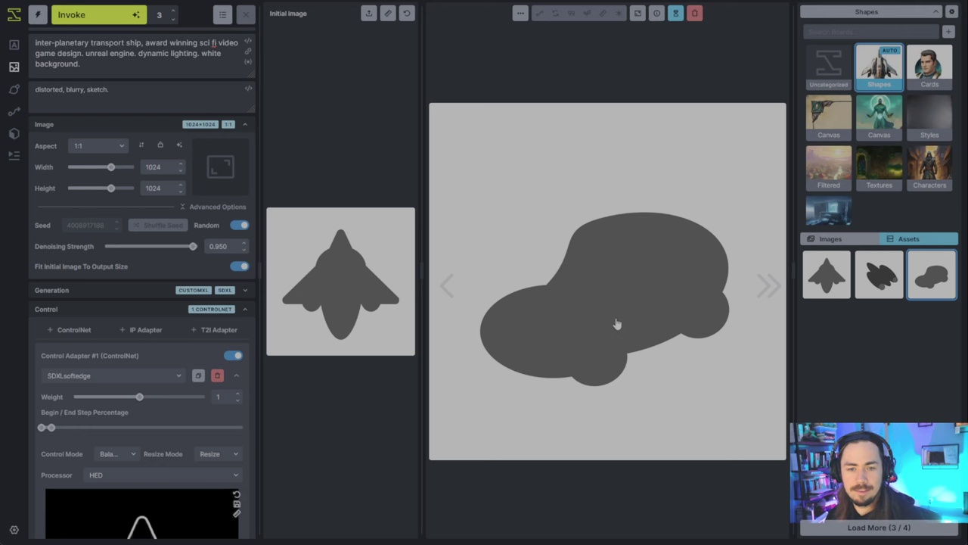
- Load the car-like blob as both the initial image and the ControlNet control image
{"action": "left_click_drag", "start_coordinate": [621, 315], "coordinate": [372, 319]}
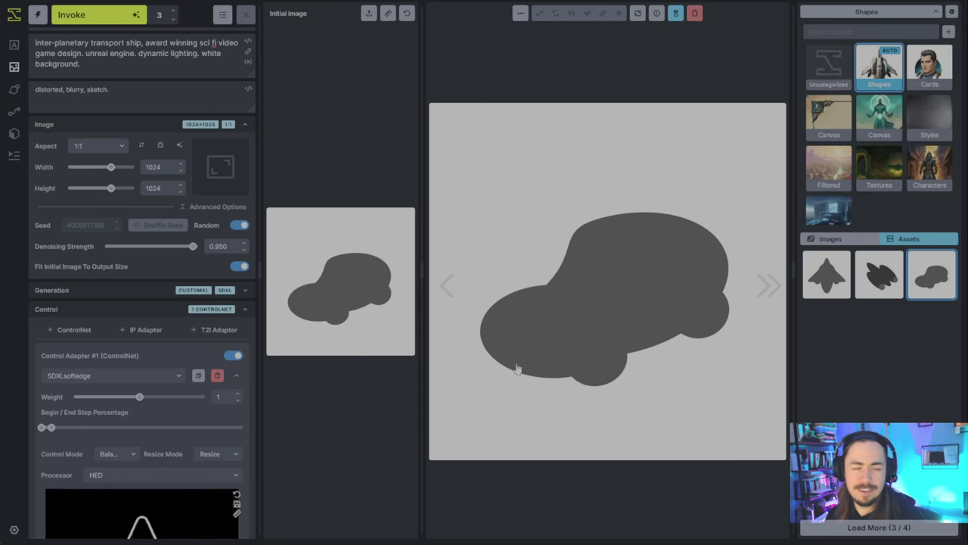
{"action": "scroll", "coordinate": [212, 313], "scroll_direction": "down", "scroll_amount": 3}
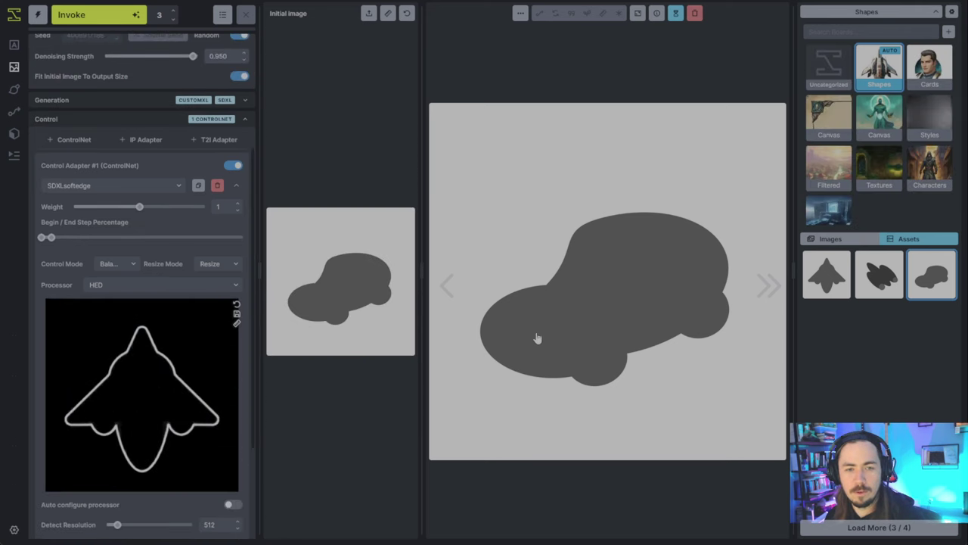
{"action": "left_click_drag", "start_coordinate": [538, 337], "coordinate": [151, 379]}
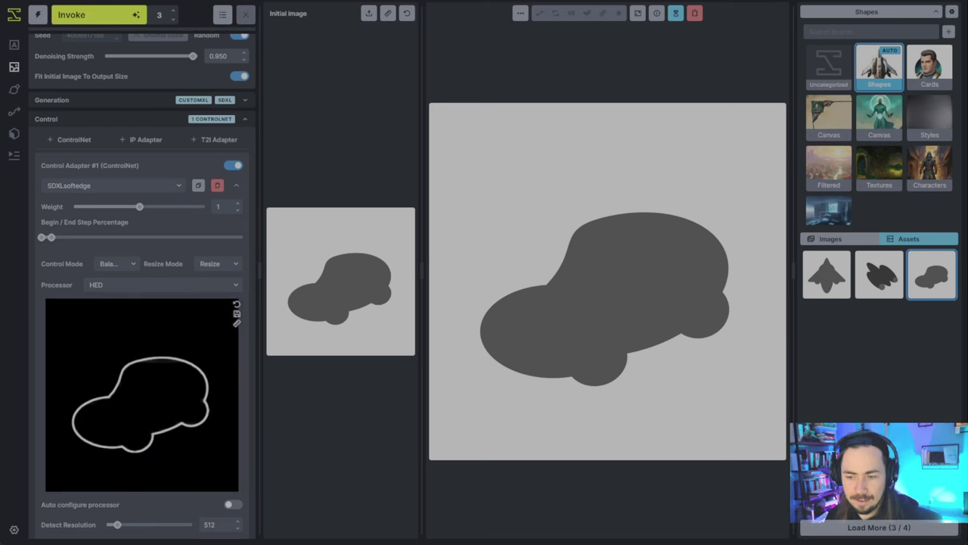
{"action": "scroll", "coordinate": [189, 378], "scroll_direction": "down", "scroll_amount": 3}
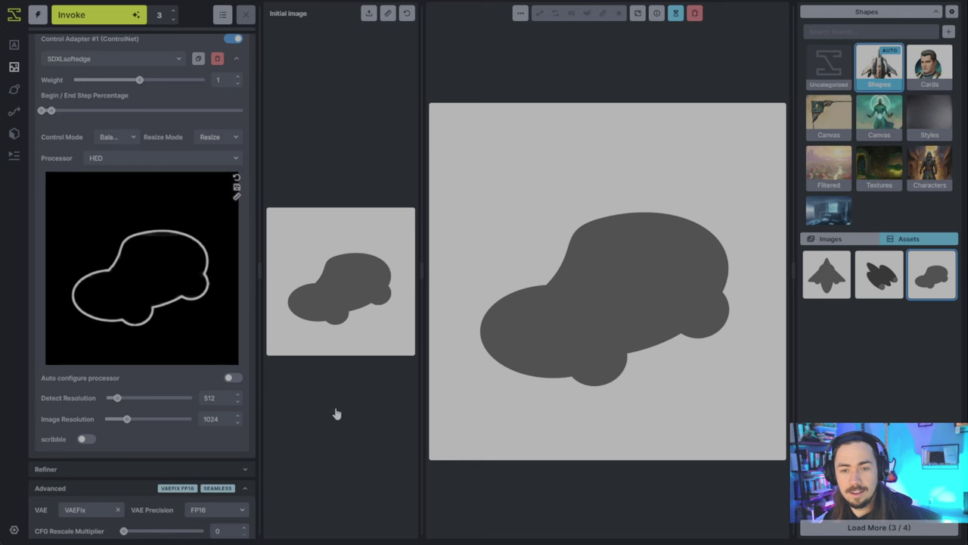
{"action": "scroll", "coordinate": [251, 398], "scroll_direction": "up", "scroll_amount": 2}
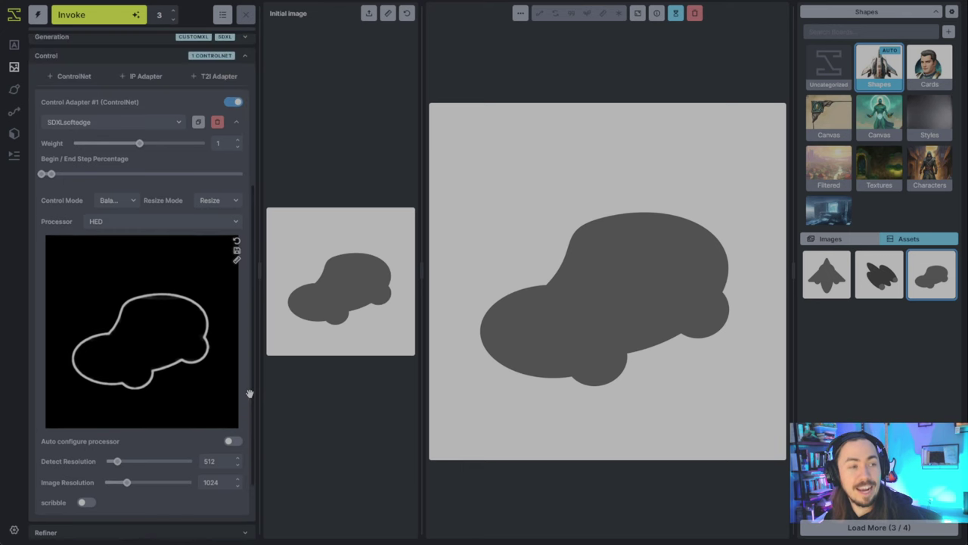
{"action": "scroll", "coordinate": [250, 394], "scroll_direction": "up", "scroll_amount": 8}
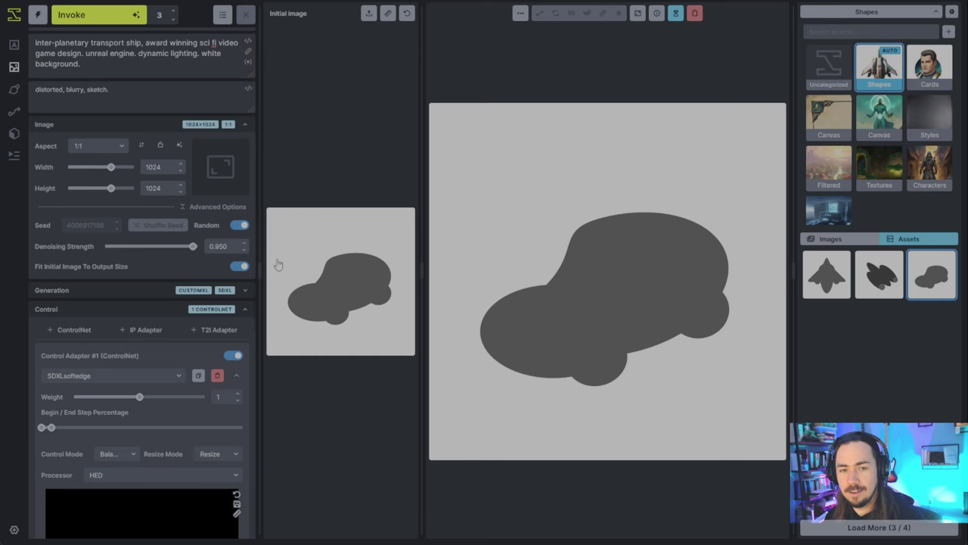
- Set Control Adapter #1's Begin/End Step Percentage range to 0% through 15%
{"action": "scroll", "coordinate": [250, 306], "scroll_direction": "down", "scroll_amount": 4}
{"action": "mouse_move", "coordinate": [51, 302]}
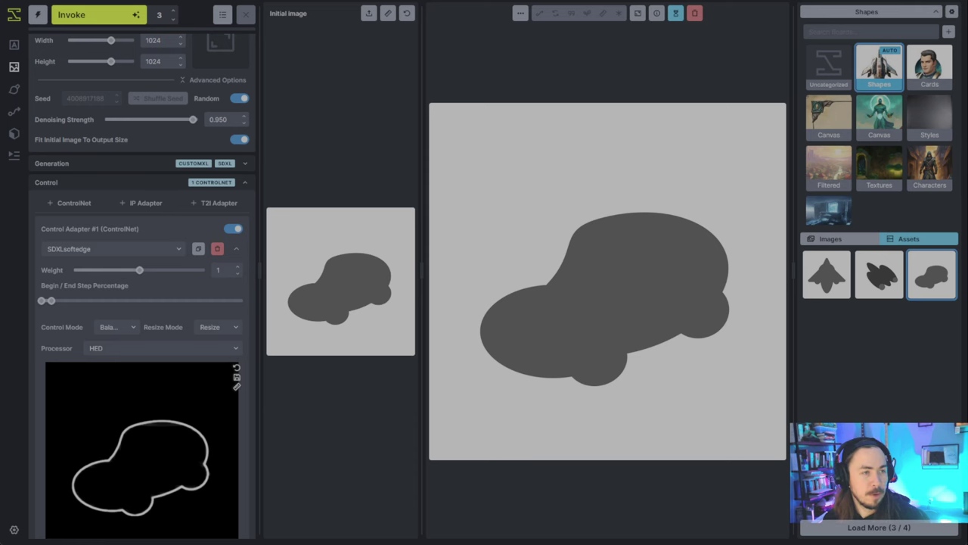
{"action": "scroll", "coordinate": [151, 409], "scroll_direction": "up", "scroll_amount": 4}
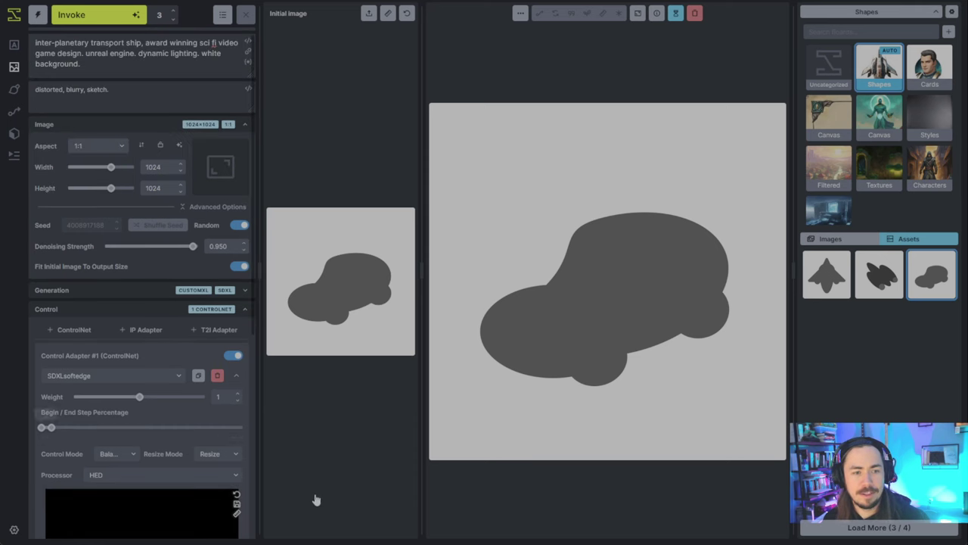
{"action": "scroll", "coordinate": [151, 408], "scroll_direction": "down", "scroll_amount": 8}
{"action": "scroll", "coordinate": [192, 405], "scroll_direction": "up", "scroll_amount": 3}
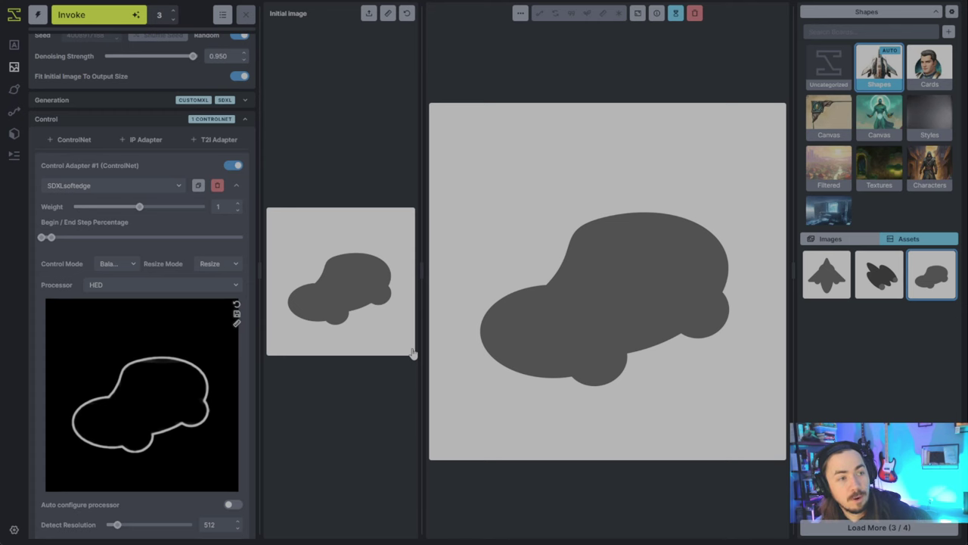
{"action": "scroll", "coordinate": [225, 376], "scroll_direction": "up", "scroll_amount": 2}
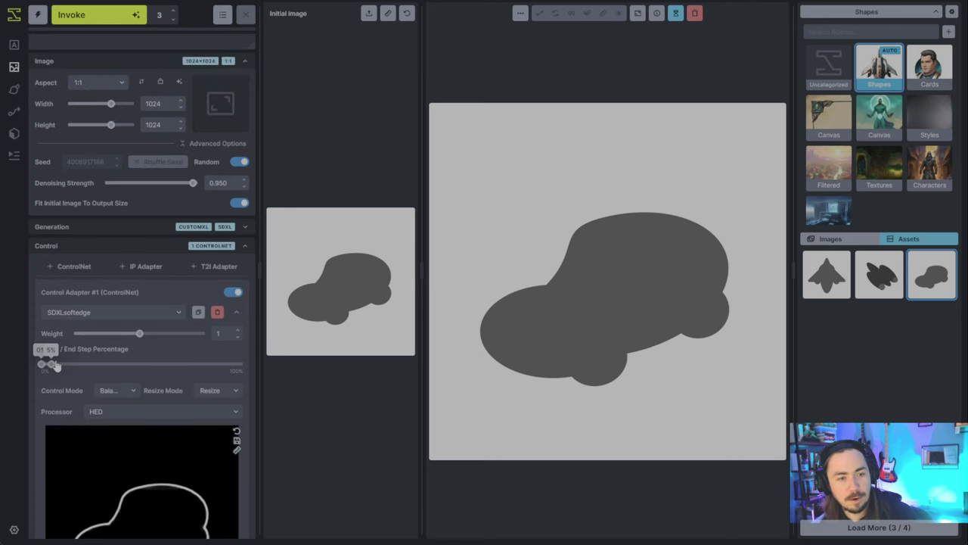
{"action": "left_click_drag", "start_coordinate": [54, 366], "coordinate": [81, 365]}
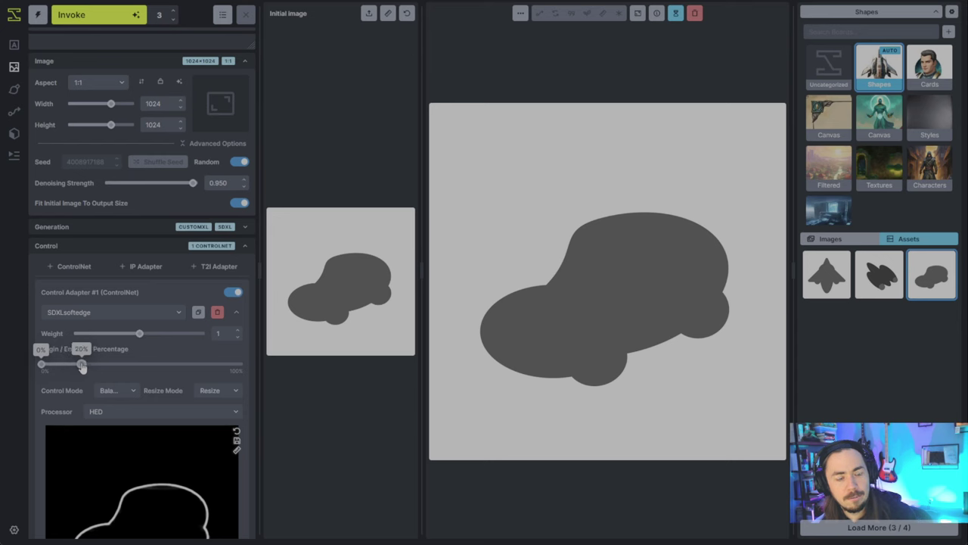
{"action": "scroll", "coordinate": [197, 459], "scroll_direction": "down", "scroll_amount": 1}
{"action": "scroll", "coordinate": [197, 459], "scroll_direction": "down", "scroll_amount": 1}
{"action": "left_click_drag", "start_coordinate": [81, 300], "coordinate": [71, 301]}
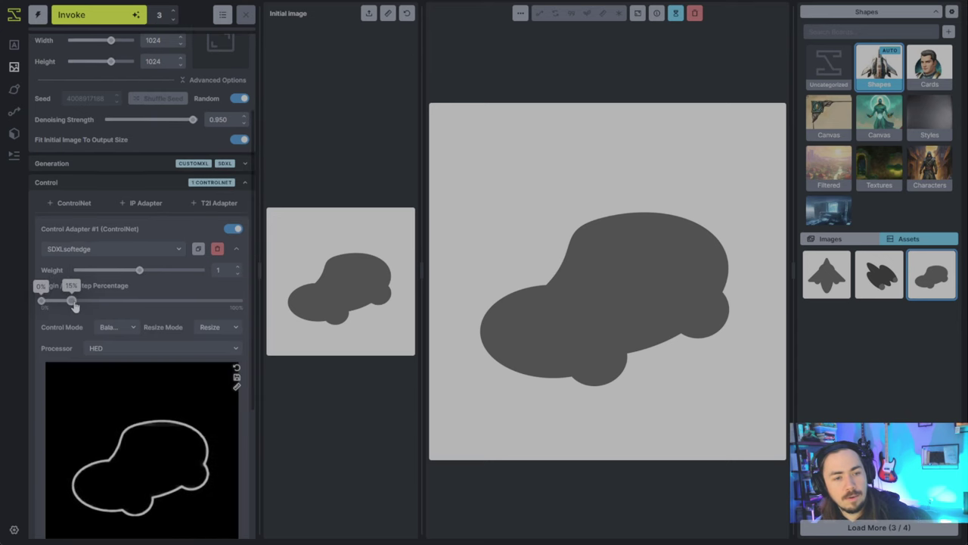
{"action": "scroll", "coordinate": [101, 363], "scroll_direction": "up", "scroll_amount": 4}
{"action": "scroll", "coordinate": [91, 374], "scroll_direction": "down", "scroll_amount": 6}
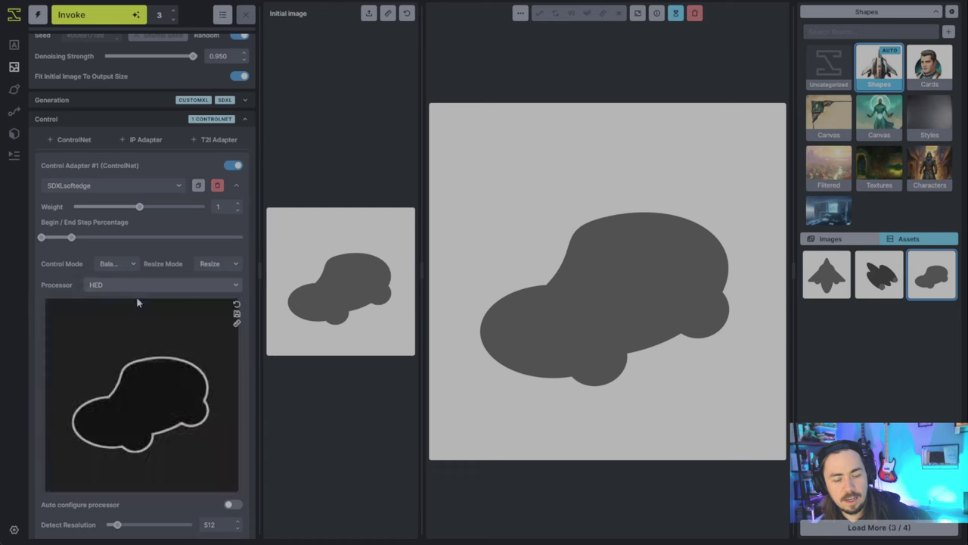
{"action": "scroll", "coordinate": [208, 390], "scroll_direction": "down", "scroll_amount": 4}
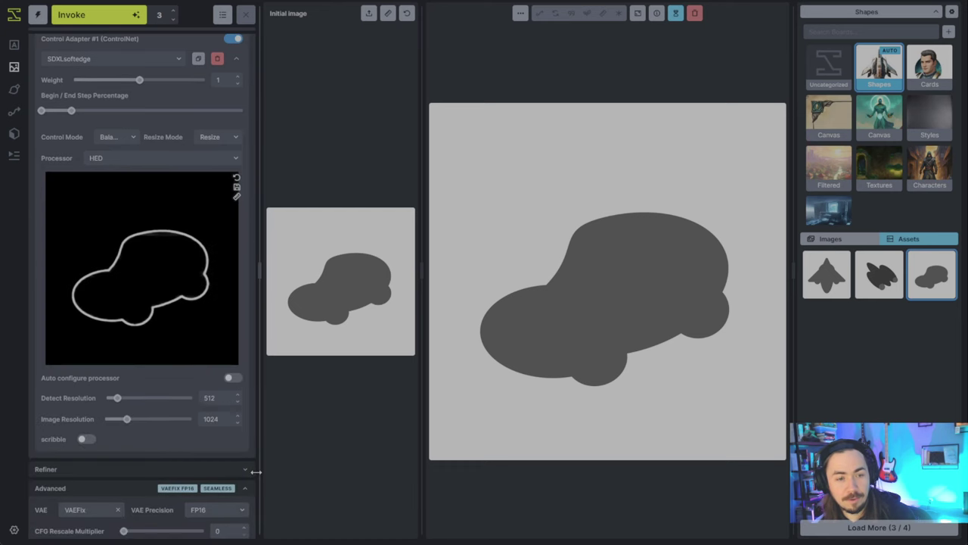
{"action": "scroll", "coordinate": [232, 469], "scroll_direction": "up", "scroll_amount": 10}
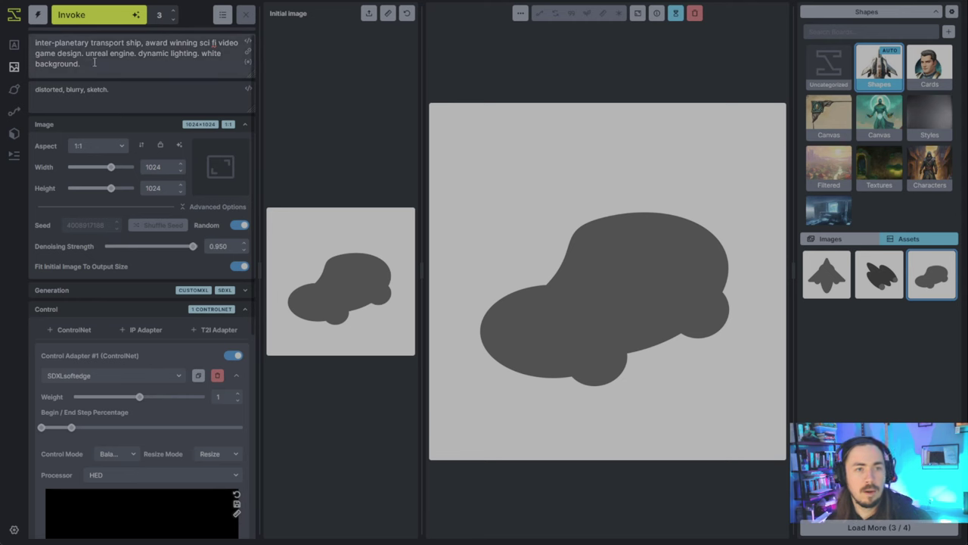
- Replace the spaceship description with 'a turtle with a slipper as a shell' and set images to 1
{"action": "left_click_drag", "start_coordinate": [81, 54], "coordinate": [35, 43]}
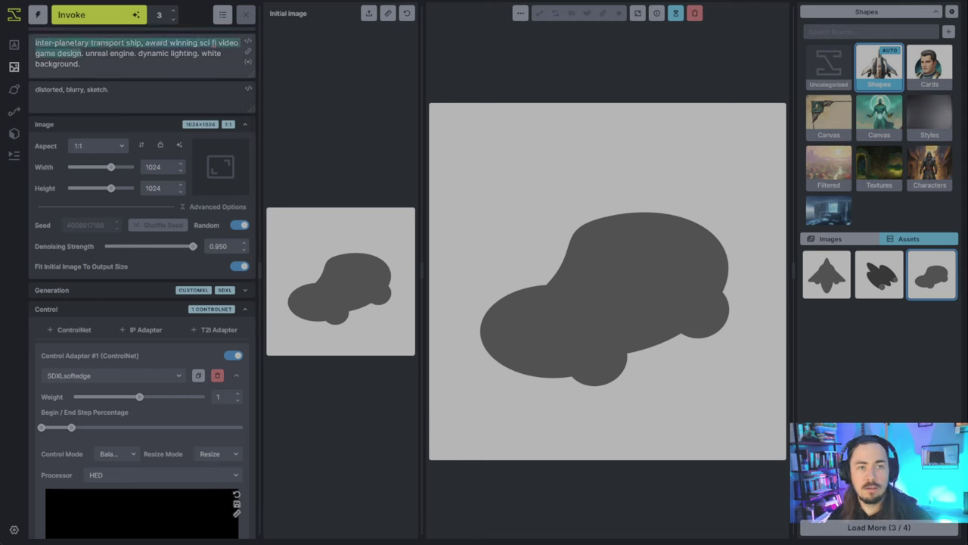
{"action": "type", "text": "a turle wi"}
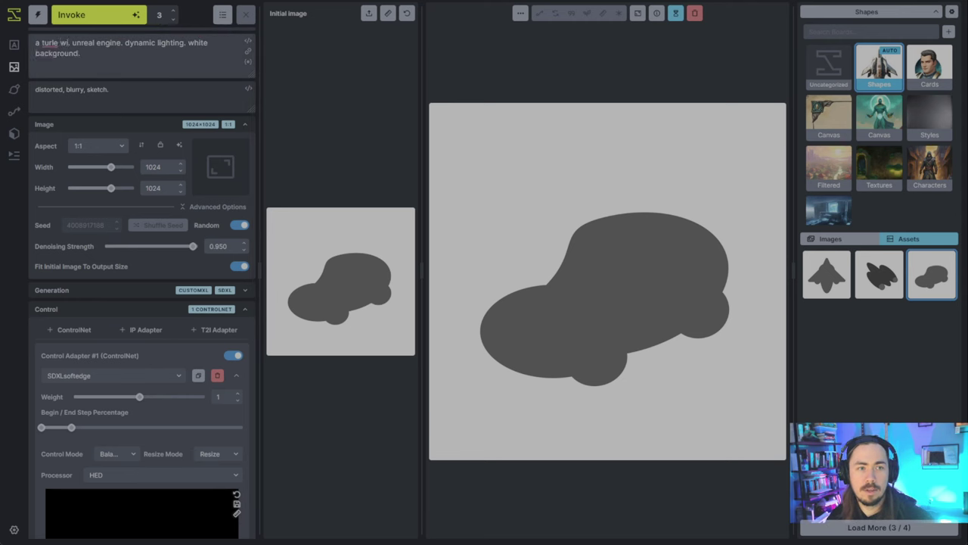
{"action": "key", "text": "BackSpace"}
{"action": "key", "text": "BackSpace"}
{"action": "key", "text": "BackSpace"}
{"action": "key", "text": "BackSpace"}
{"action": "key", "text": "BackSpace"}
{"action": "type", "text": "tle with"}
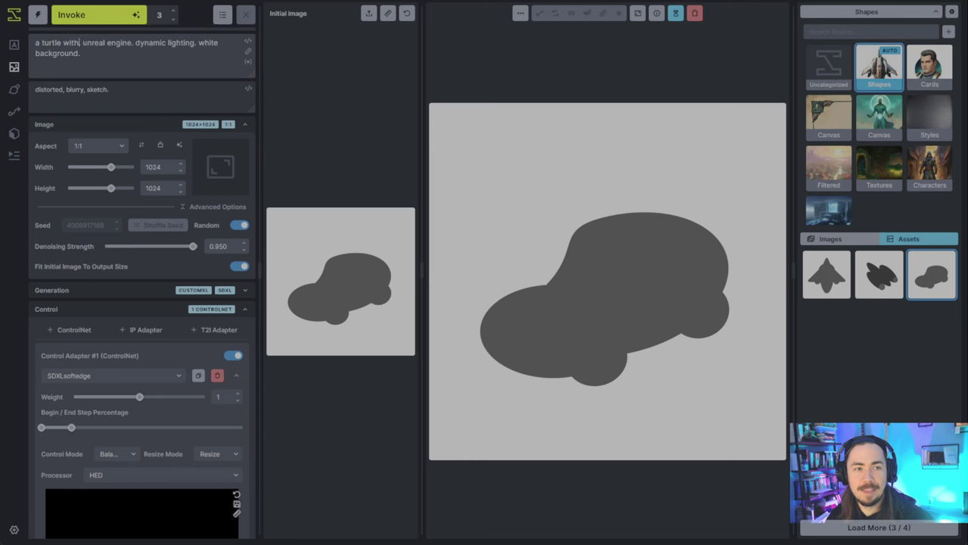
{"action": "type", "text": " a slipper as a s"}
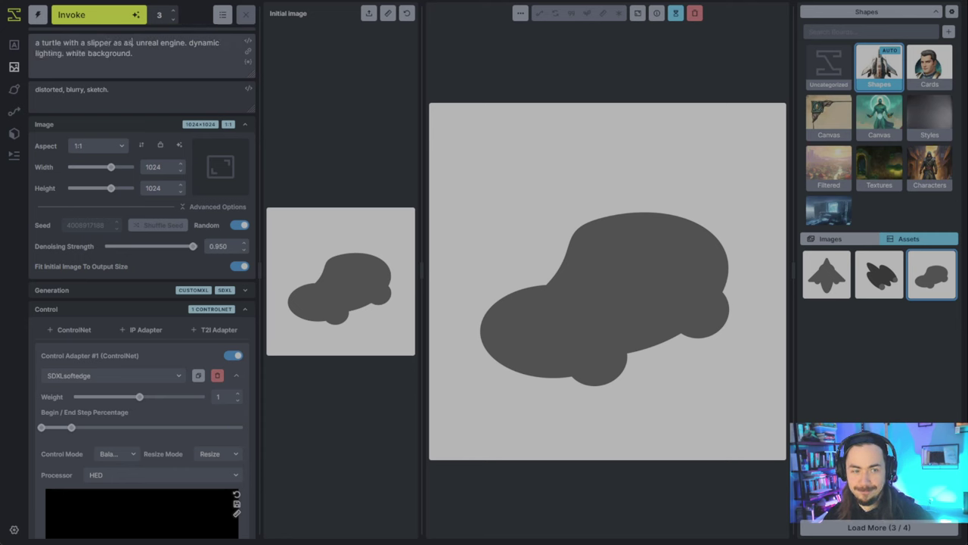
{"action": "type", "text": "hell"}
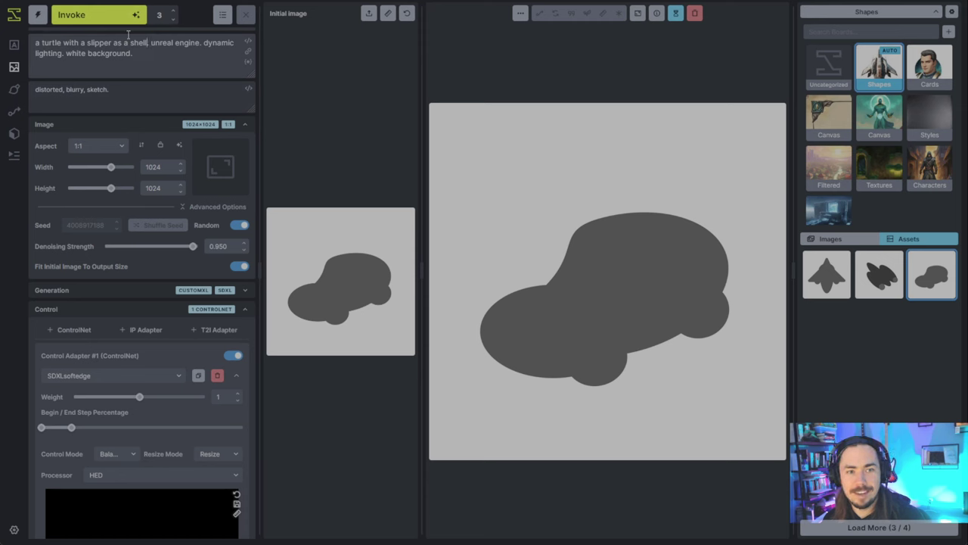
{"action": "left_click", "coordinate": [173, 19]}
{"action": "left_click", "coordinate": [174, 19]}
- Generate a single green turtle image from the turtle prompt
{"action": "left_click", "coordinate": [112, 14]}
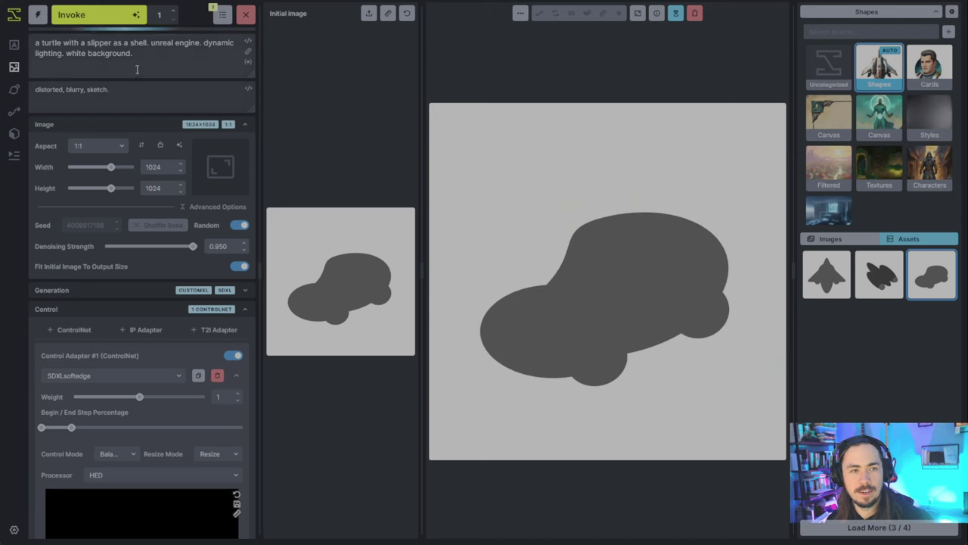
{"action": "left_click_drag", "start_coordinate": [87, 42], "coordinate": [147, 43]}
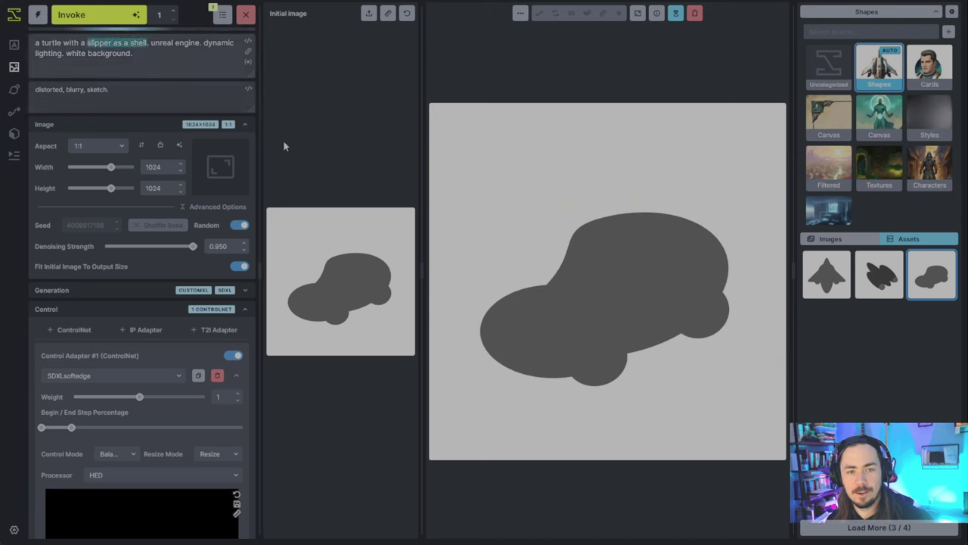
{"action": "scroll", "coordinate": [246, 314], "scroll_direction": "down", "scroll_amount": 3}
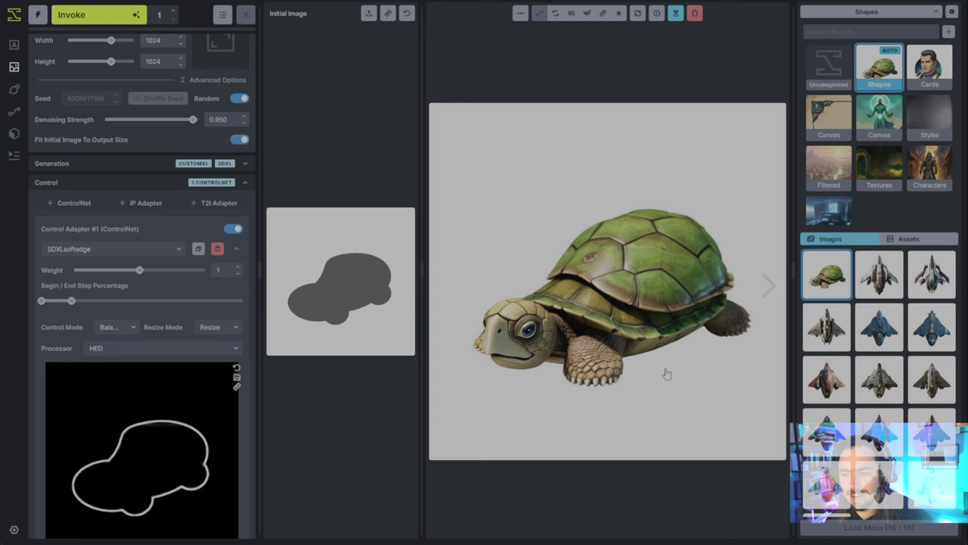
{"action": "scroll", "coordinate": [189, 265], "scroll_direction": "up", "scroll_amount": 3}
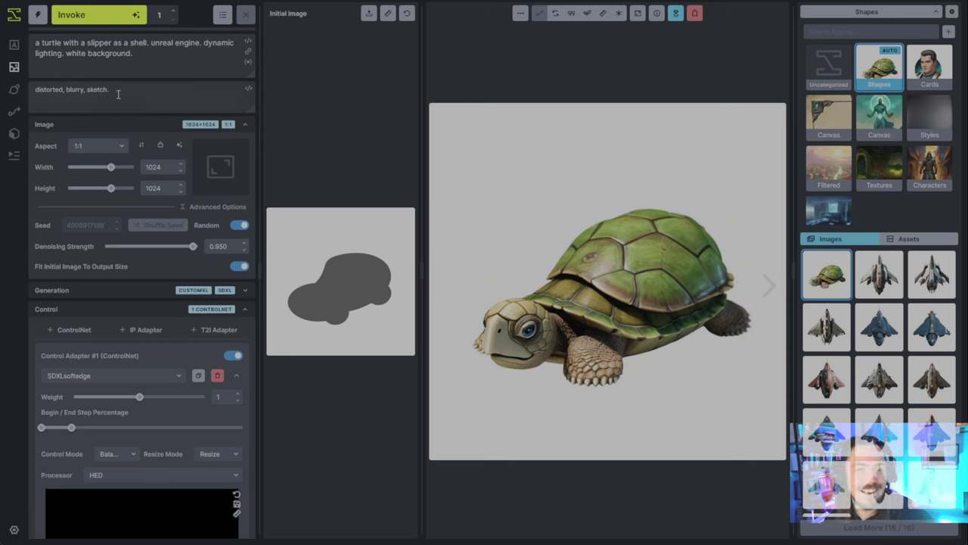
- Replace the turtle description in the prompt with 'a pinewood derby car. sanded wood.'
{"action": "left_click_drag", "start_coordinate": [76, 42], "coordinate": [124, 42]}
{"action": "left_click", "coordinate": [122, 43]}
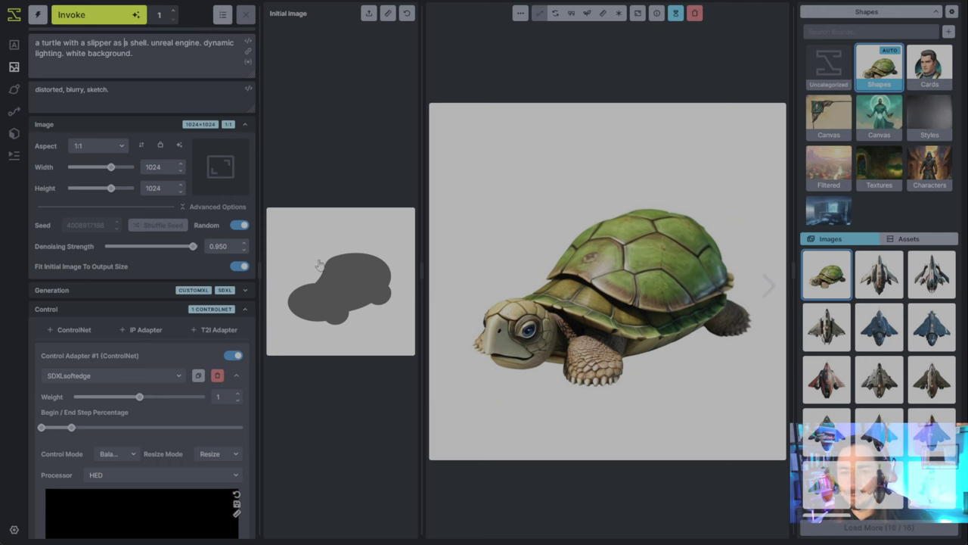
{"action": "scroll", "coordinate": [140, 136], "scroll_direction": "down", "scroll_amount": 1}
{"action": "scroll", "coordinate": [144, 153], "scroll_direction": "up", "scroll_amount": 1}
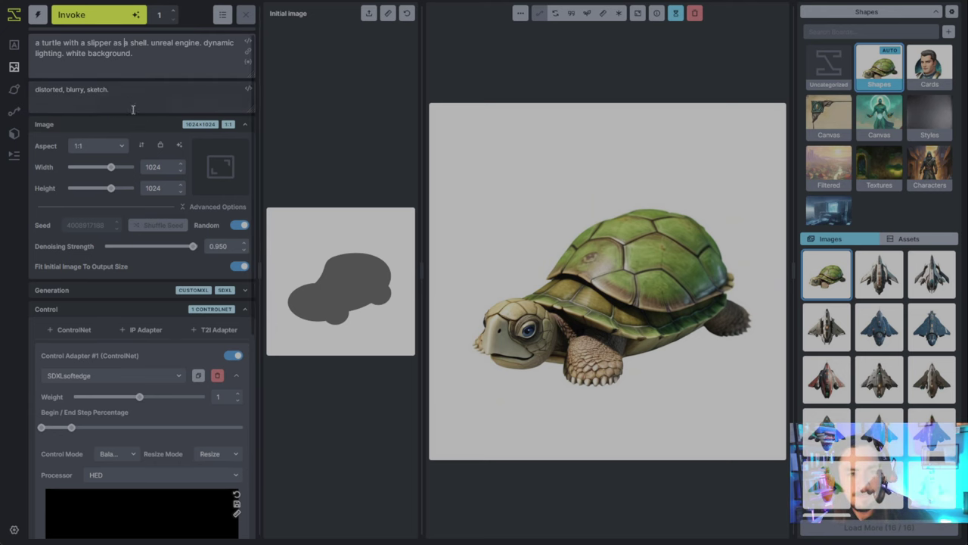
{"action": "left_click_drag", "start_coordinate": [38, 42], "coordinate": [146, 48]}
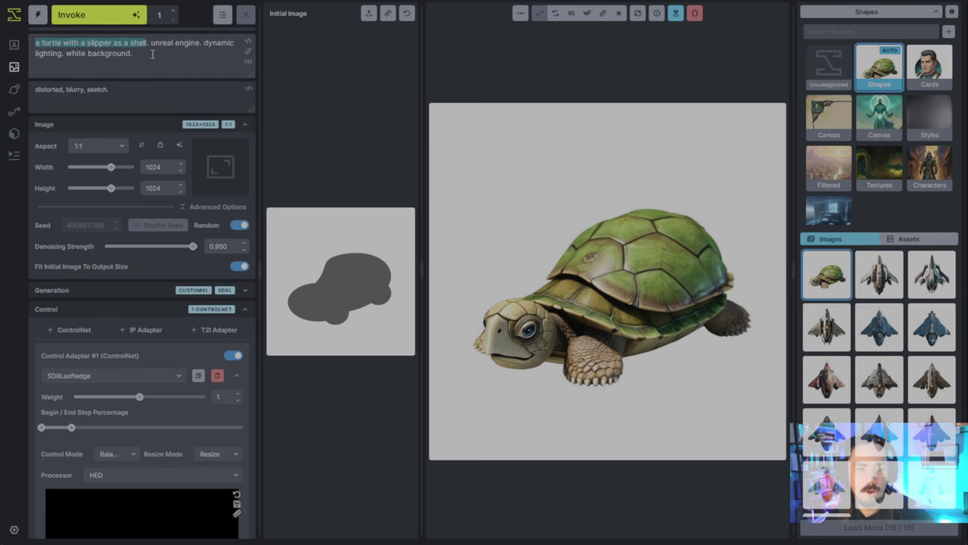
{"action": "type", "text": "a pinewood de"}
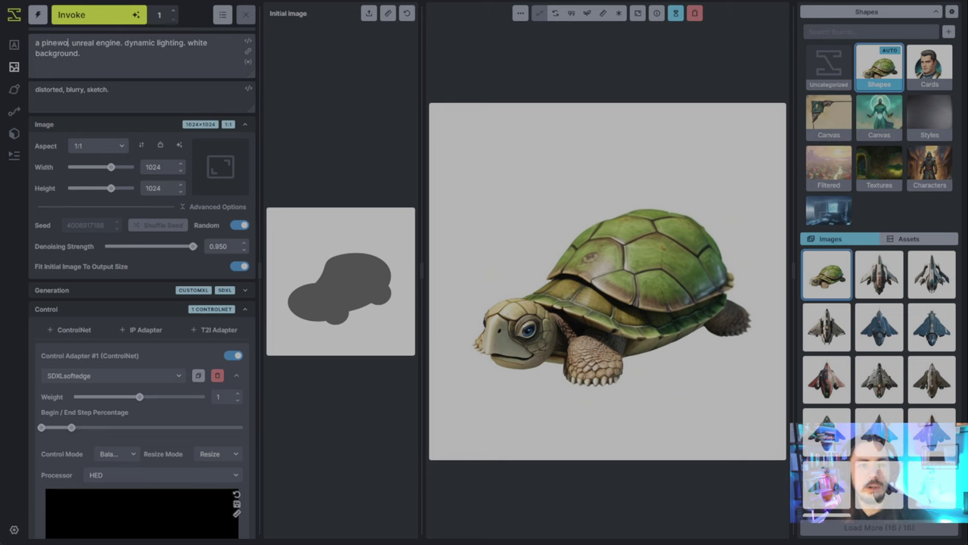
{"action": "type", "text": "rby car. "}
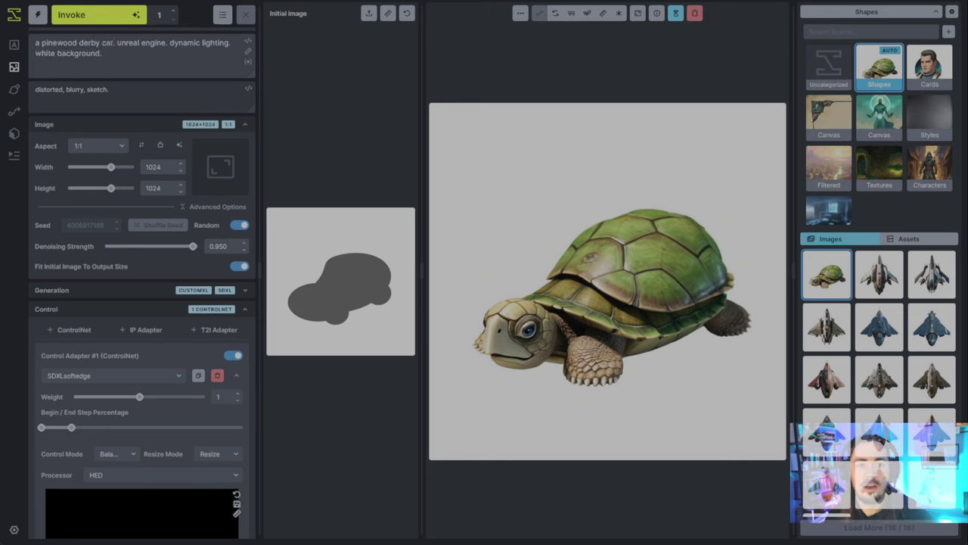
{"action": "type", "text": "sanded wood."}
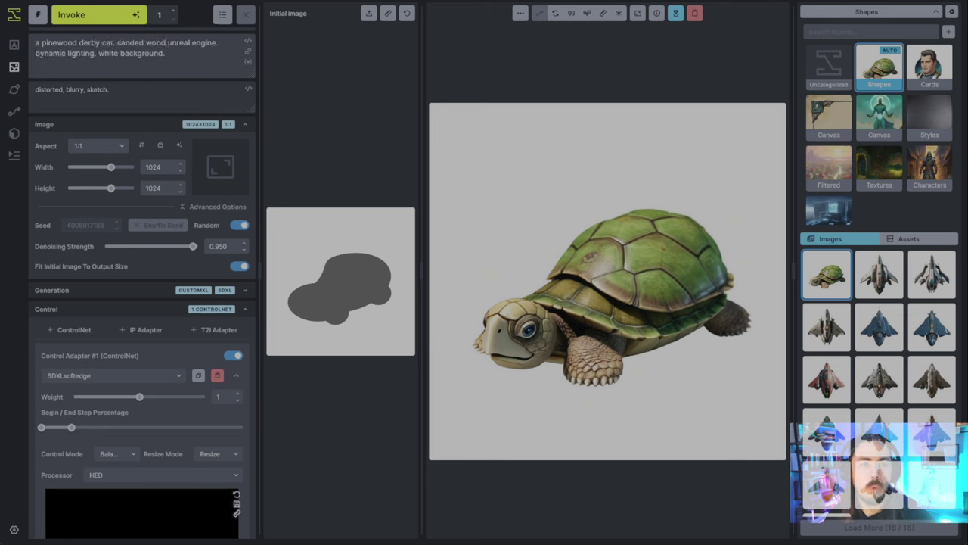
- Raise the ControlNet end step to about 20% and generate the sanded-wood derby car
{"action": "scroll", "coordinate": [206, 223], "scroll_direction": "down", "scroll_amount": 5}
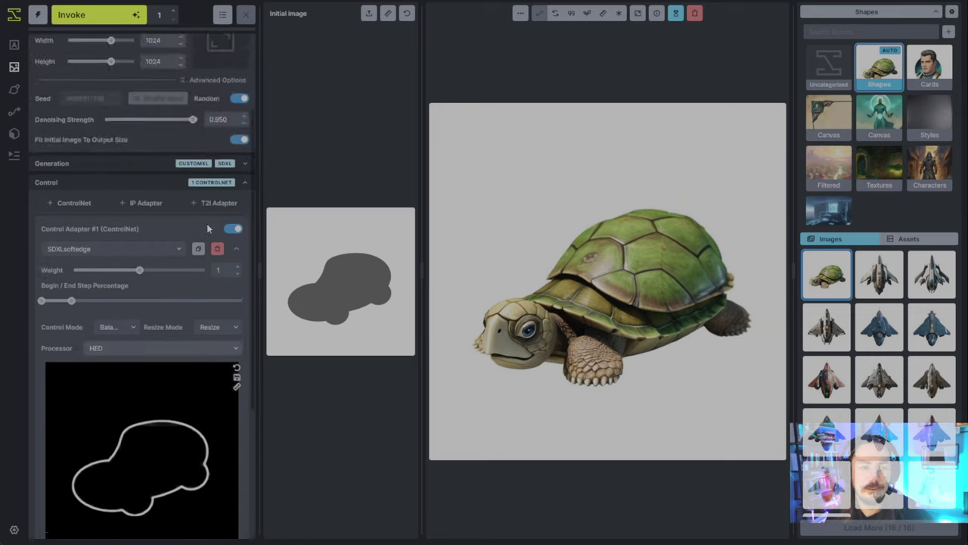
{"action": "left_click_drag", "start_coordinate": [74, 177], "coordinate": [81, 175]}
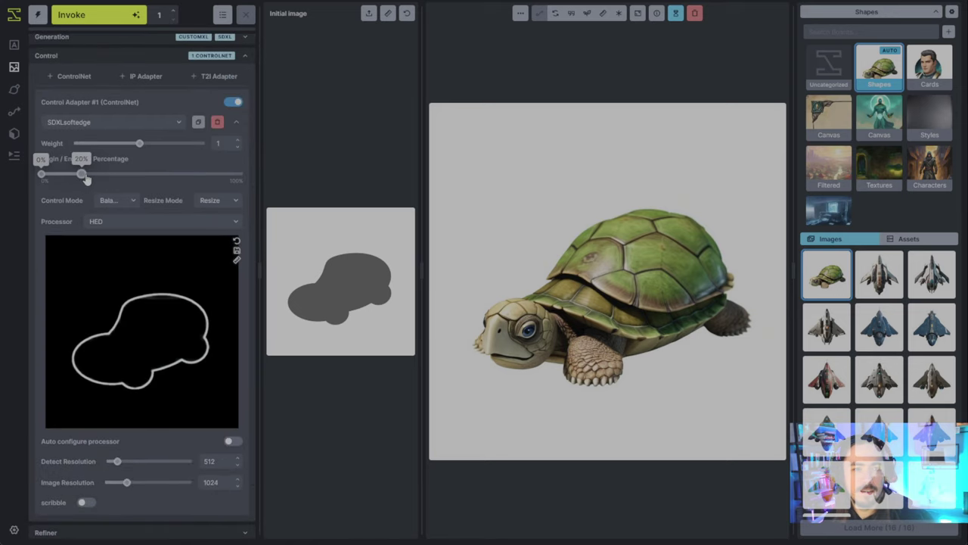
{"action": "left_click_drag", "start_coordinate": [87, 176], "coordinate": [95, 175]}
{"action": "scroll", "coordinate": [239, 446], "scroll_direction": "down", "scroll_amount": 2}
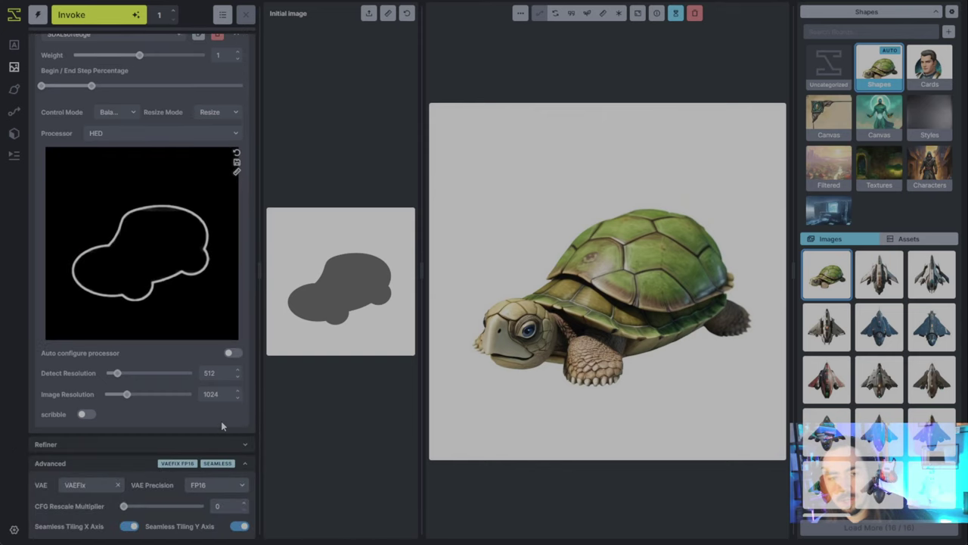
{"action": "scroll", "coordinate": [221, 426], "scroll_direction": "up", "scroll_amount": 8}
{"action": "left_click", "coordinate": [110, 17]}
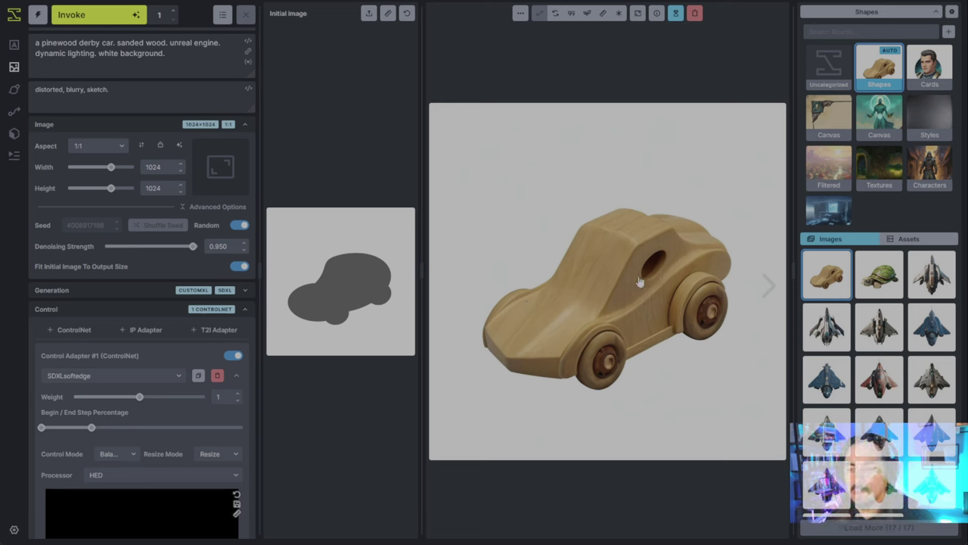
- Clear the Unified Canvas, place the car blob on it and reposition the bounding box
{"action": "left_click", "coordinate": [15, 90]}
{"action": "left_click", "coordinate": [666, 13]}
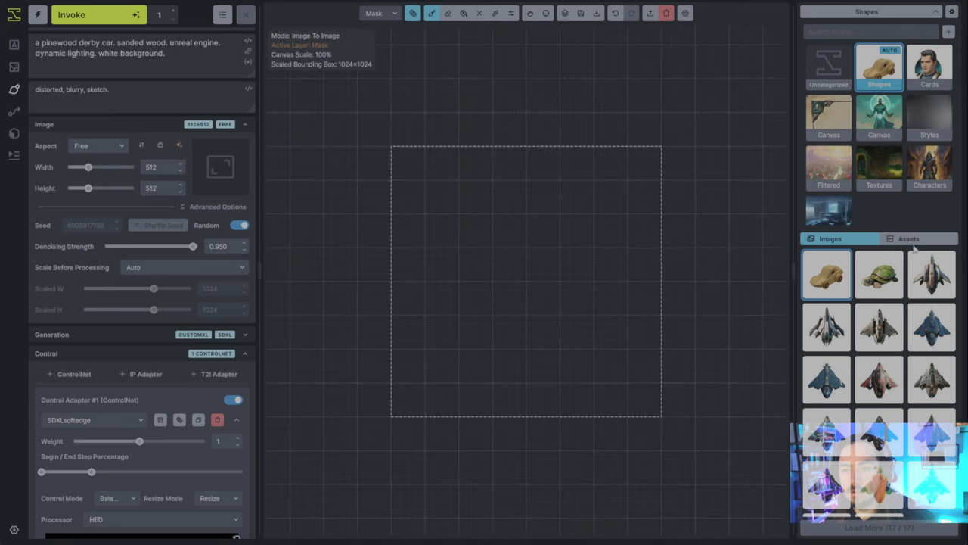
{"action": "left_click", "coordinate": [910, 239]}
{"action": "left_click_drag", "start_coordinate": [927, 288], "coordinate": [534, 434]}
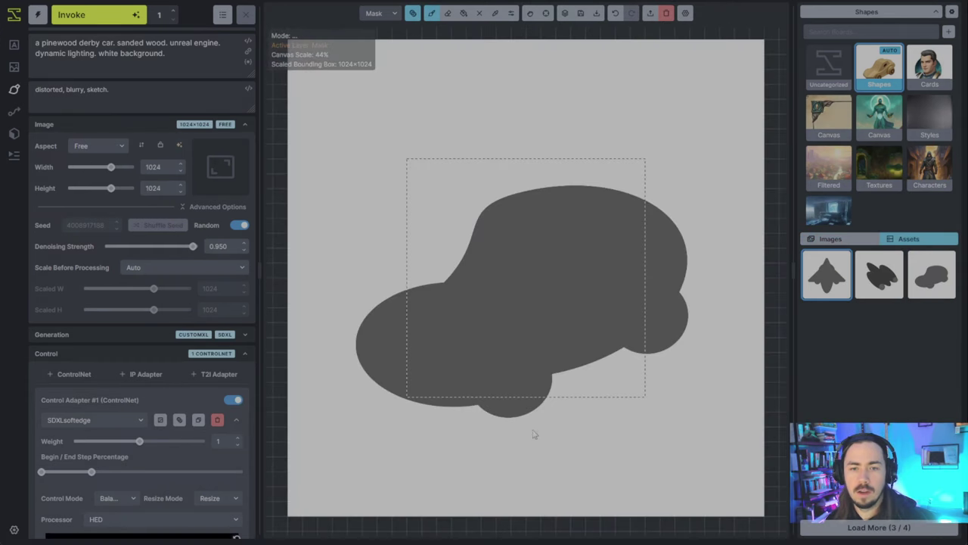
{"action": "scroll", "coordinate": [556, 384], "scroll_direction": "down", "scroll_amount": 3}
{"action": "key", "text": "v"}
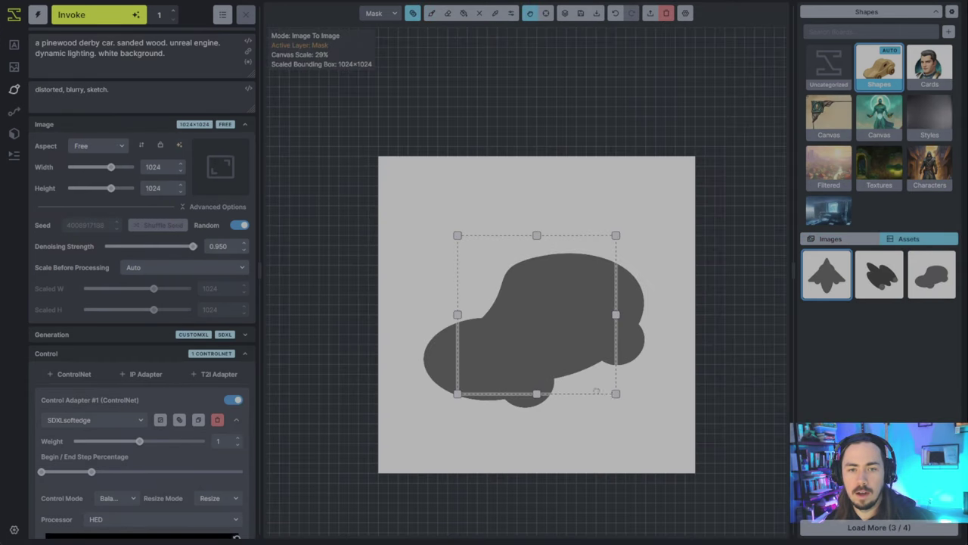
{"action": "mouse_move", "coordinate": [597, 391]}
{"action": "left_mouse_down"}
{"action": "mouse_move", "coordinate": [533, 318]}
{"action": "mouse_move", "coordinate": [534, 304]}
{"action": "mouse_move", "coordinate": [696, 472]}
{"action": "left_mouse_up"}
- Brush grey on the Base layer to lower and round the roof, then save to the gallery
{"action": "key", "text": "b"}
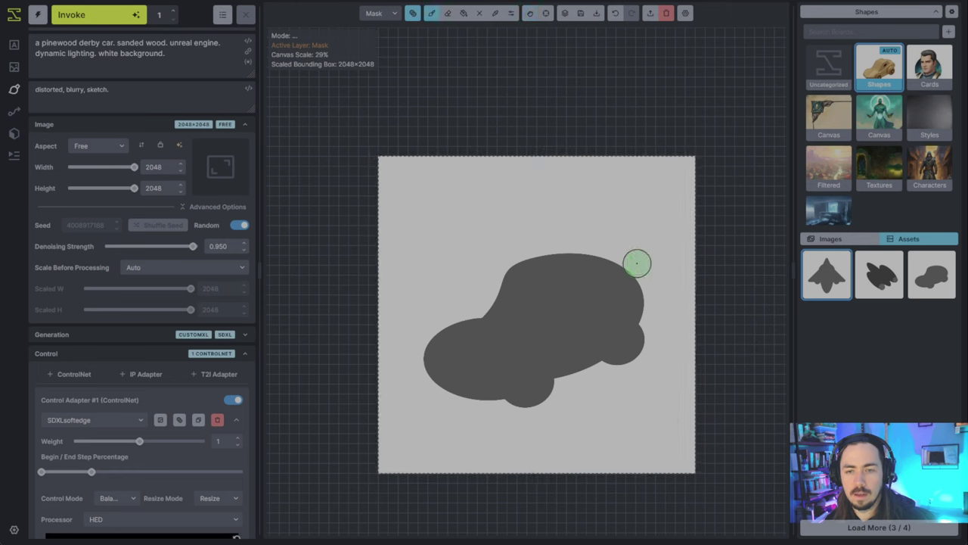
{"action": "key", "text": "q"}
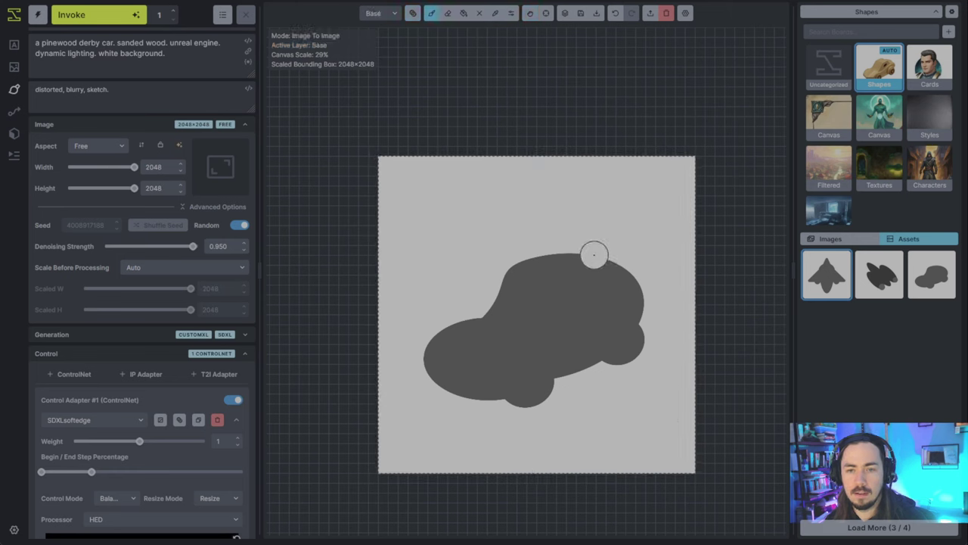
{"action": "mouse_move", "coordinate": [594, 255]}
{"action": "left_mouse_down"}
{"action": "mouse_move", "coordinate": [642, 273]}
{"action": "mouse_move", "coordinate": [633, 281]}
{"action": "mouse_move", "coordinate": [598, 264]}
{"action": "mouse_move", "coordinate": [628, 289]}
{"action": "mouse_move", "coordinate": [651, 294]}
{"action": "left_mouse_up"}
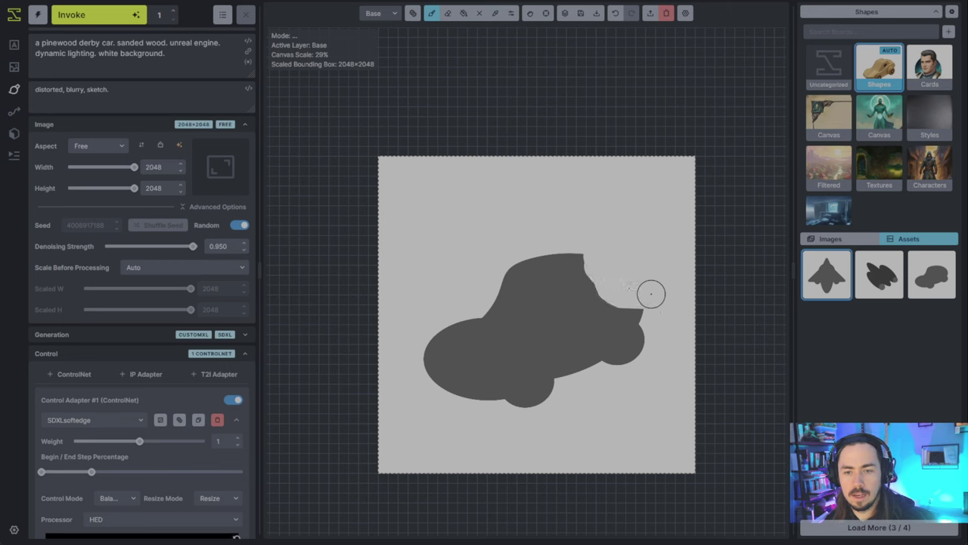
{"action": "mouse_move", "coordinate": [552, 238]}
{"action": "left_mouse_down"}
{"action": "mouse_move", "coordinate": [614, 288]}
{"action": "mouse_move", "coordinate": [651, 300]}
{"action": "mouse_move", "coordinate": [682, 369]}
{"action": "mouse_move", "coordinate": [671, 408]}
{"action": "mouse_move", "coordinate": [612, 314]}
{"action": "mouse_move", "coordinate": [596, 264]}
{"action": "mouse_move", "coordinate": [553, 248]}
{"action": "mouse_move", "coordinate": [507, 258]}
{"action": "mouse_move", "coordinate": [465, 292]}
{"action": "mouse_move", "coordinate": [528, 264]}
{"action": "mouse_move", "coordinate": [583, 270]}
{"action": "left_mouse_up"}
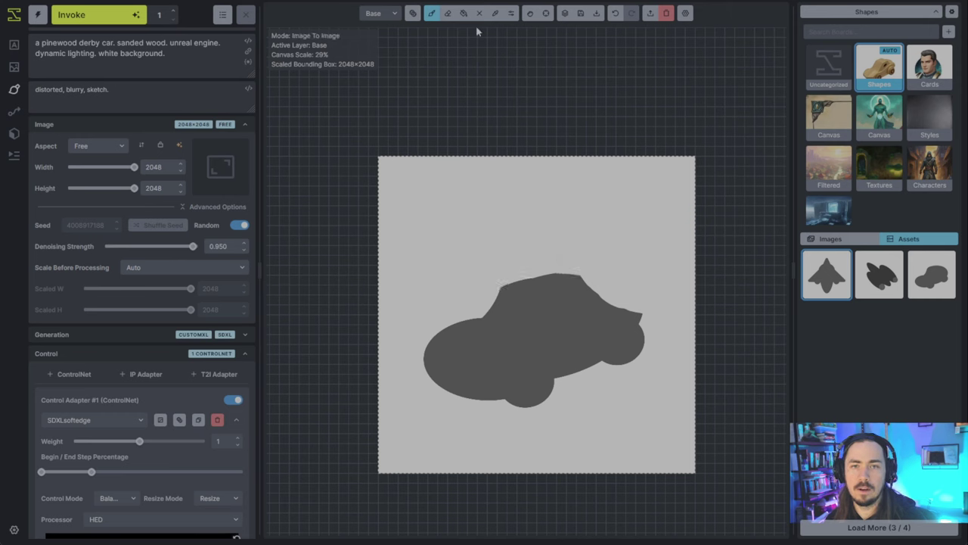
{"action": "left_click", "coordinate": [580, 13]}
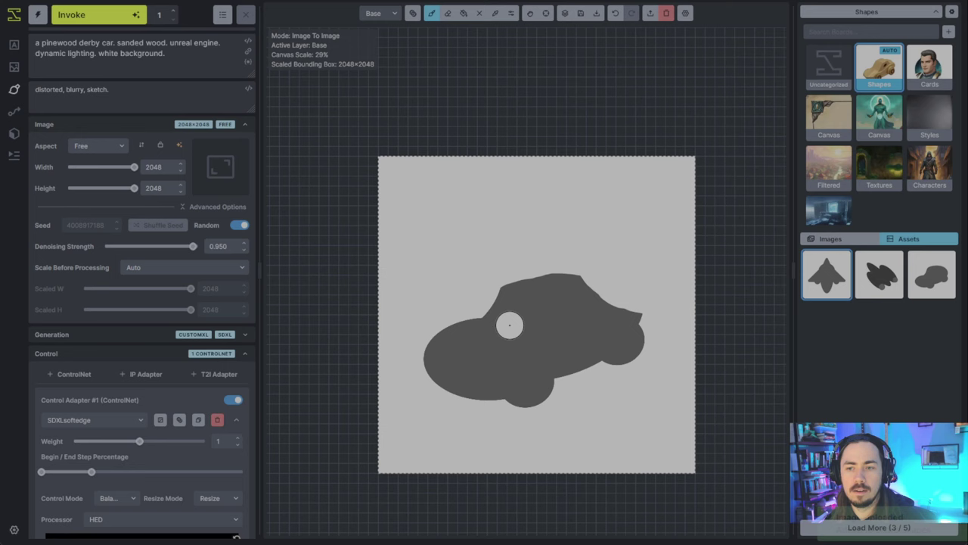
- Make the reshaped sloping-roof blob the Image to Image initial image and generate a wooden car
{"action": "left_click", "coordinate": [14, 44]}
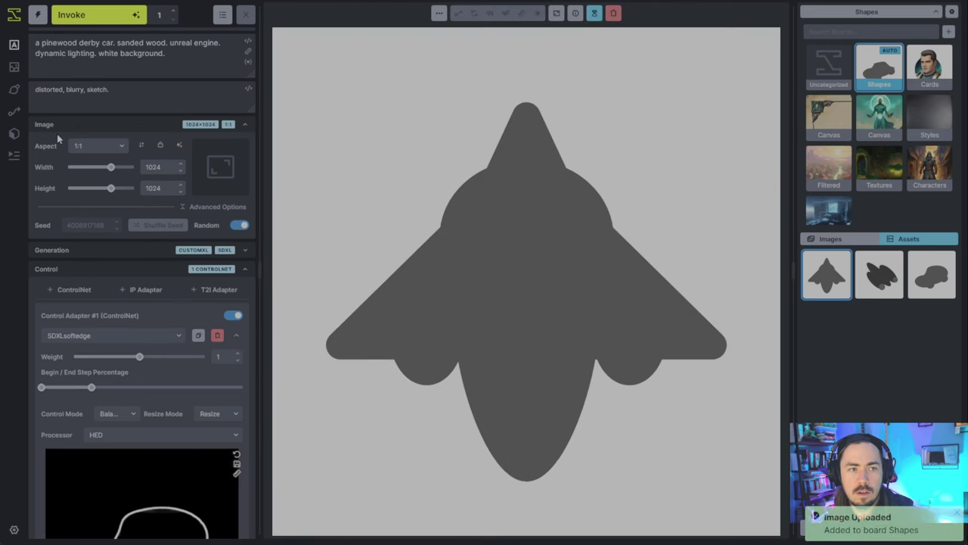
{"action": "left_click", "coordinate": [14, 67]}
{"action": "left_click", "coordinate": [830, 239]}
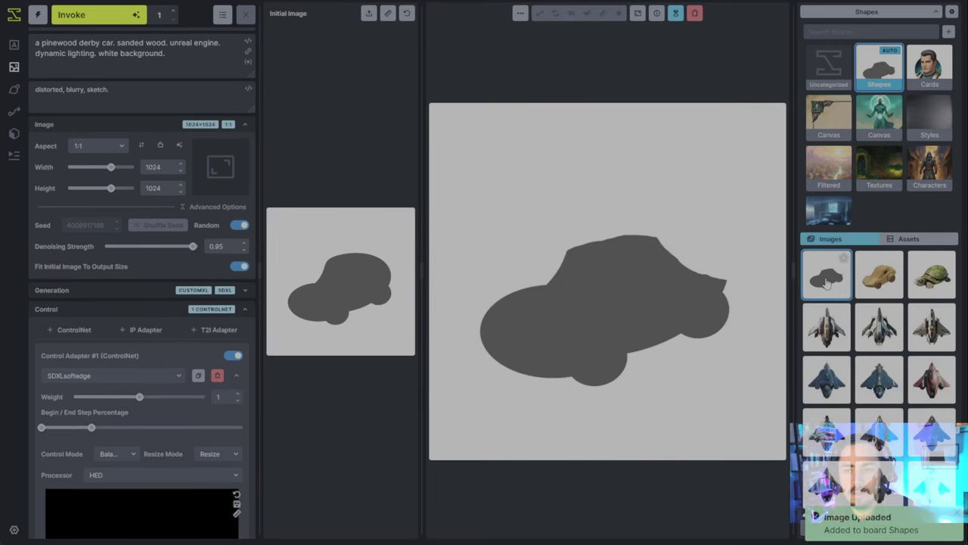
{"action": "left_click_drag", "start_coordinate": [827, 282], "coordinate": [147, 288]}
{"action": "scroll", "coordinate": [202, 415], "scroll_direction": "down", "scroll_amount": 5}
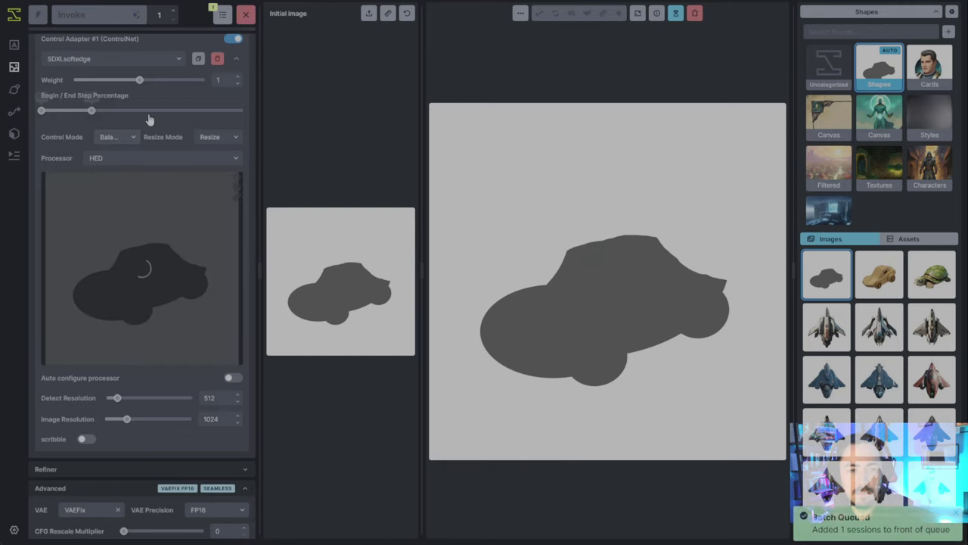
{"action": "scroll", "coordinate": [149, 119], "scroll_direction": "up", "scroll_amount": 1}
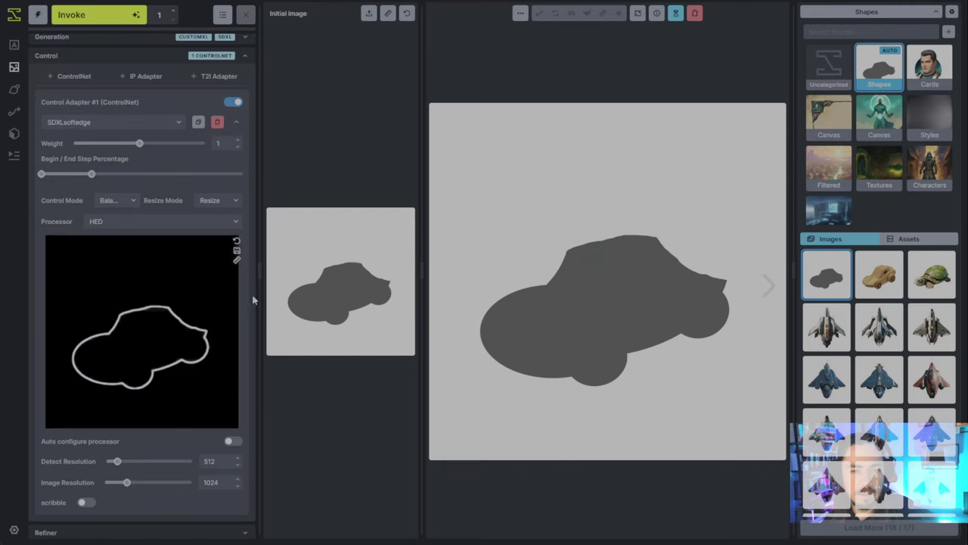
{"action": "scroll", "coordinate": [255, 303], "scroll_direction": "up", "scroll_amount": 4}
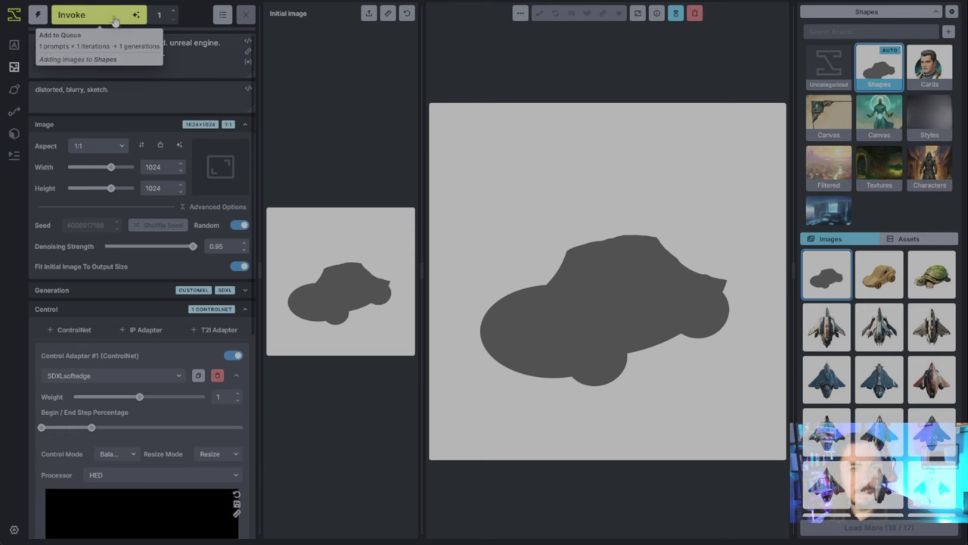
{"action": "left_click", "coordinate": [98, 17]}
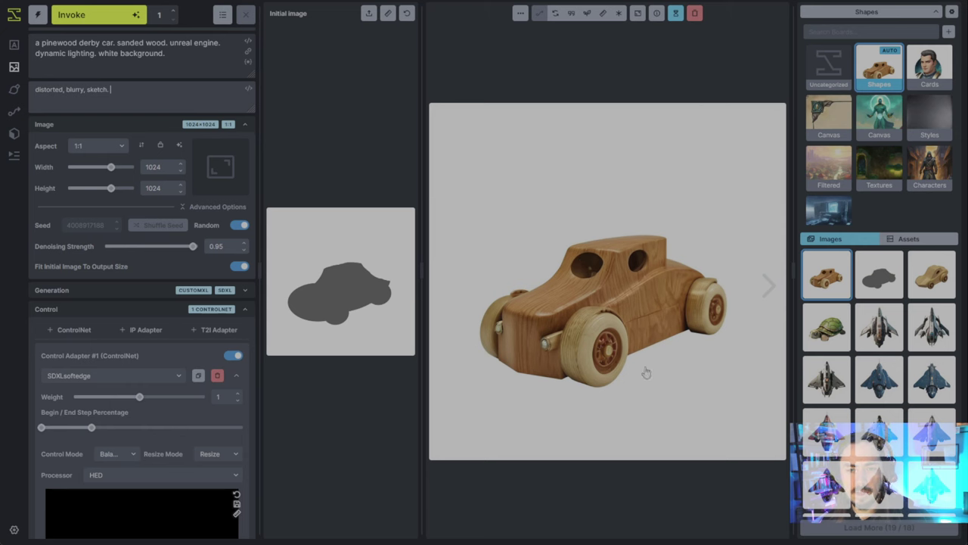
- Queue one more wooden car, then delete the derby car and sanded wood phrases from the prompt
{"action": "left_click", "coordinate": [131, 18]}
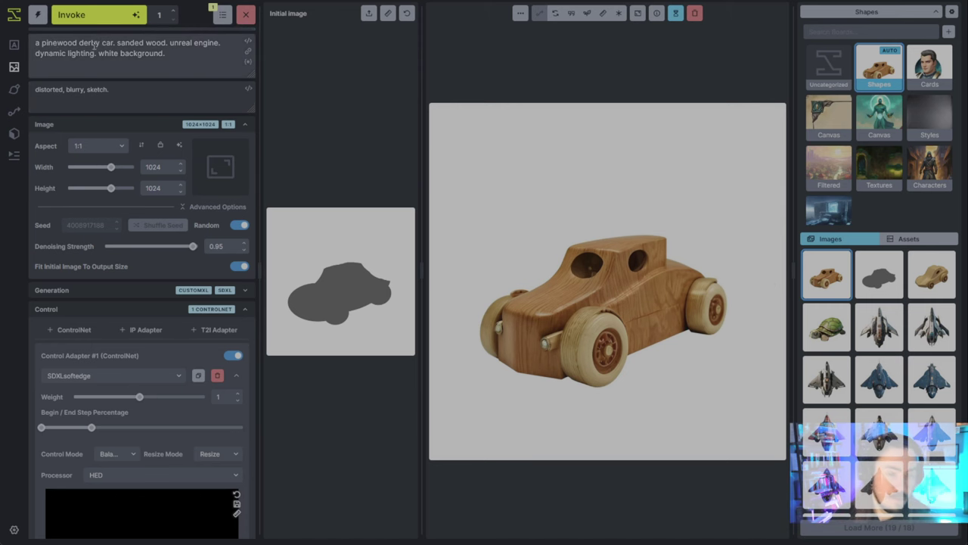
{"action": "left_click_drag", "start_coordinate": [114, 43], "coordinate": [27, 36]}
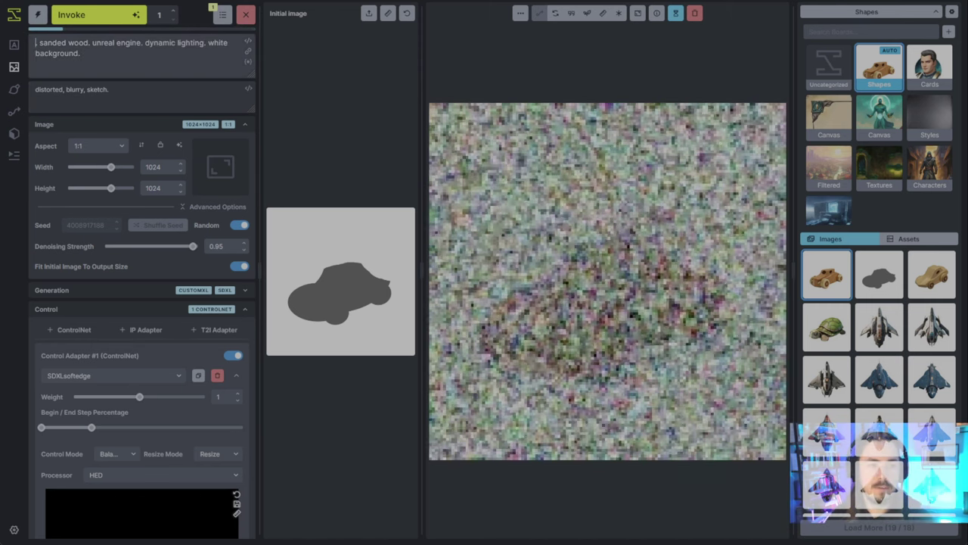
{"action": "key", "text": "BackSpace"}
{"action": "left_click_drag", "start_coordinate": [90, 43], "coordinate": [39, 44]}
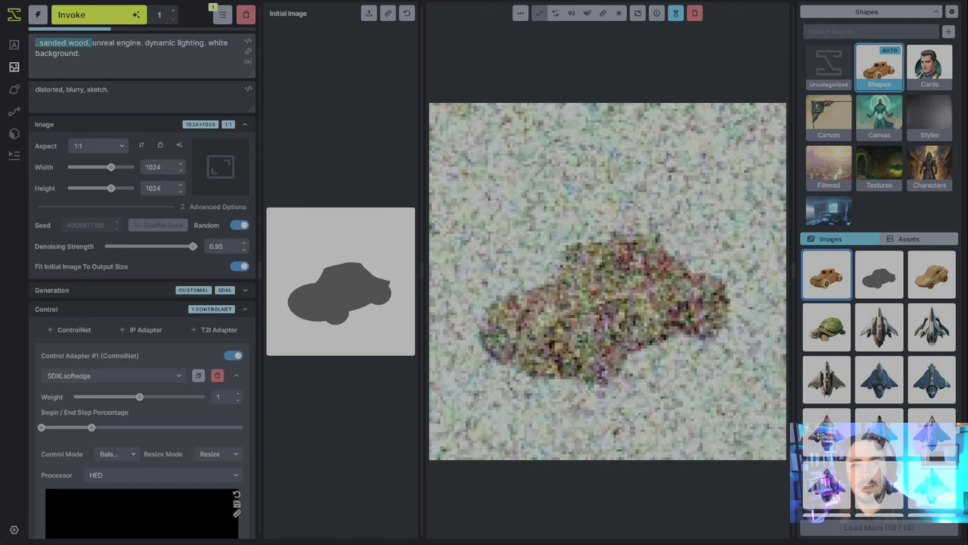
{"action": "key", "text": "BackSpace"}
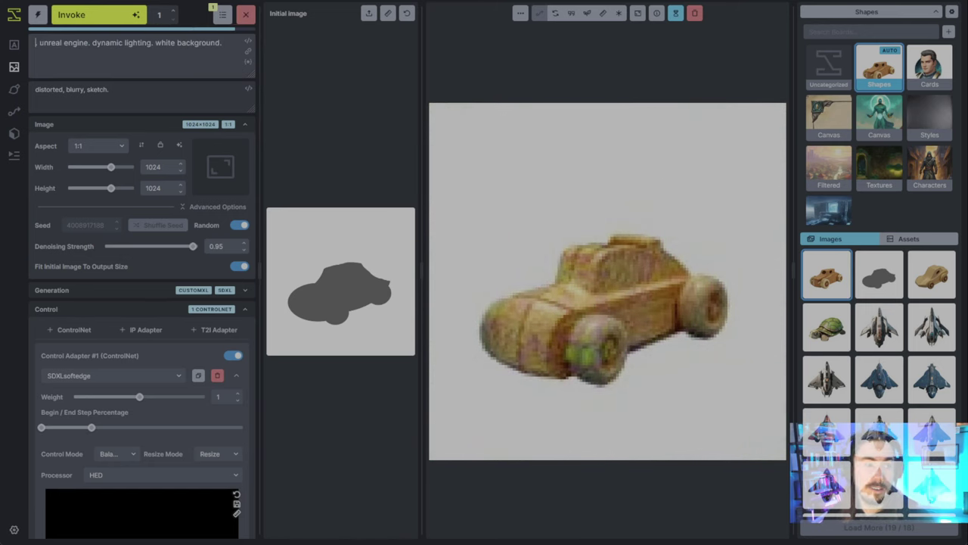
- Enter 'interstellar scifi space vehicle with jets.' as the subject and generate the spaceship
{"action": "type", "text": "interstellar."}
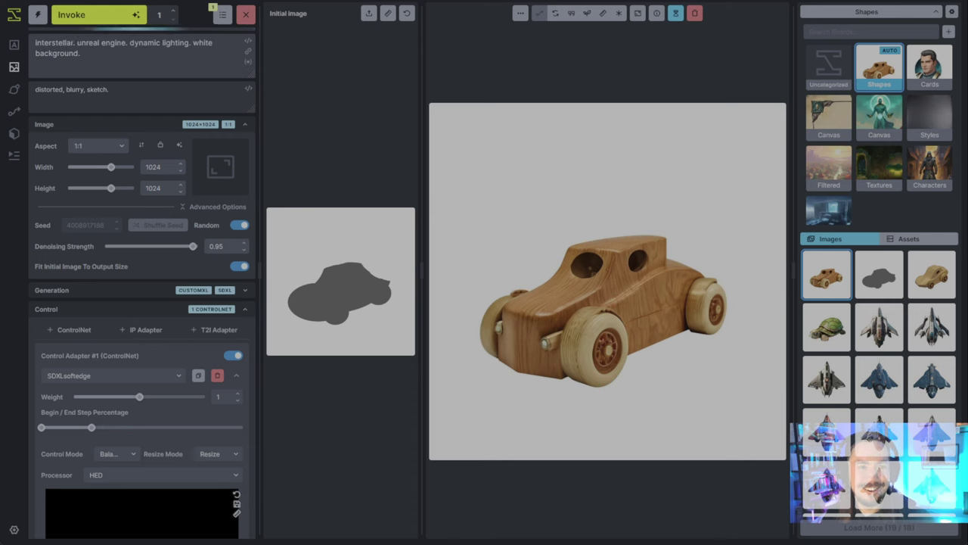
{"action": "key", "text": "Left"}
{"action": "key", "text": "Left"}
{"action": "type", "text": "scifi "}
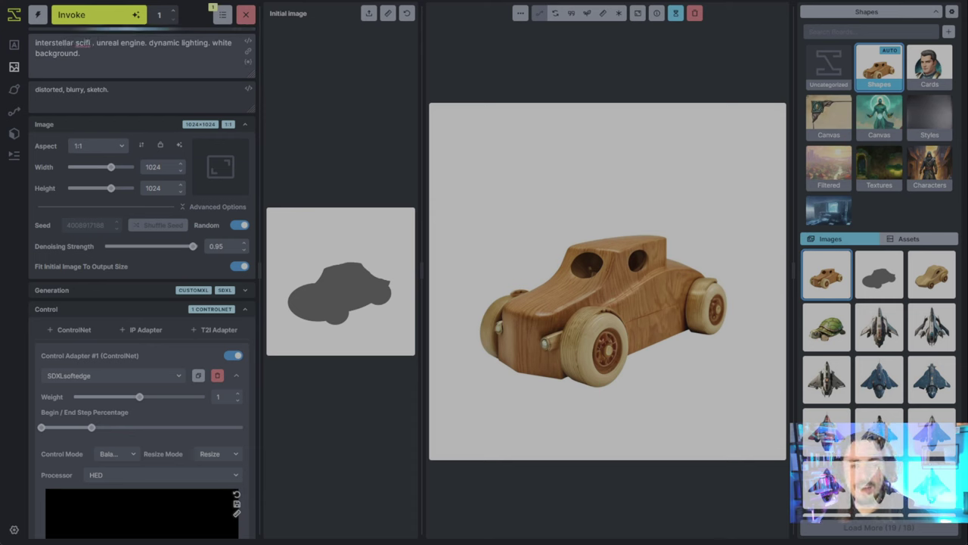
{"action": "type", "text": "space veh"}
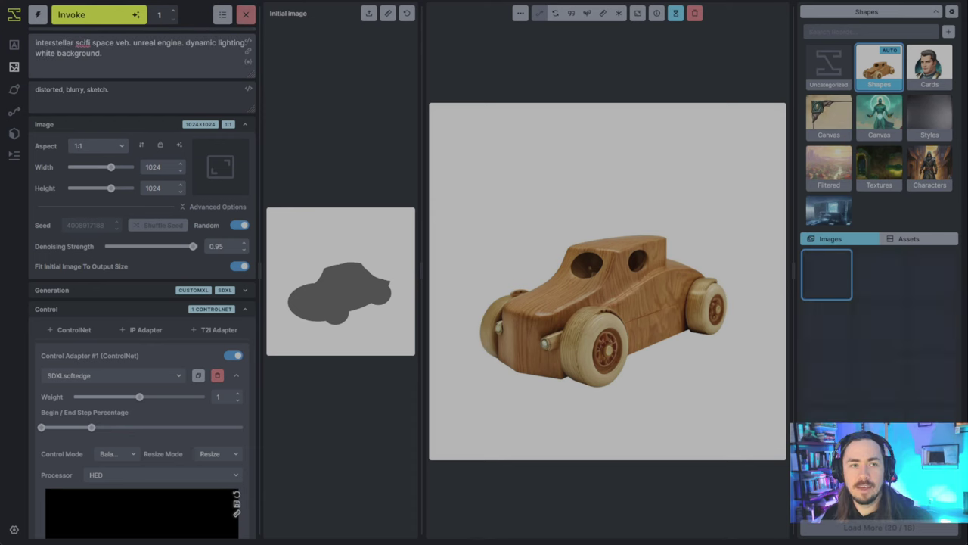
{"action": "type", "text": "icle"}
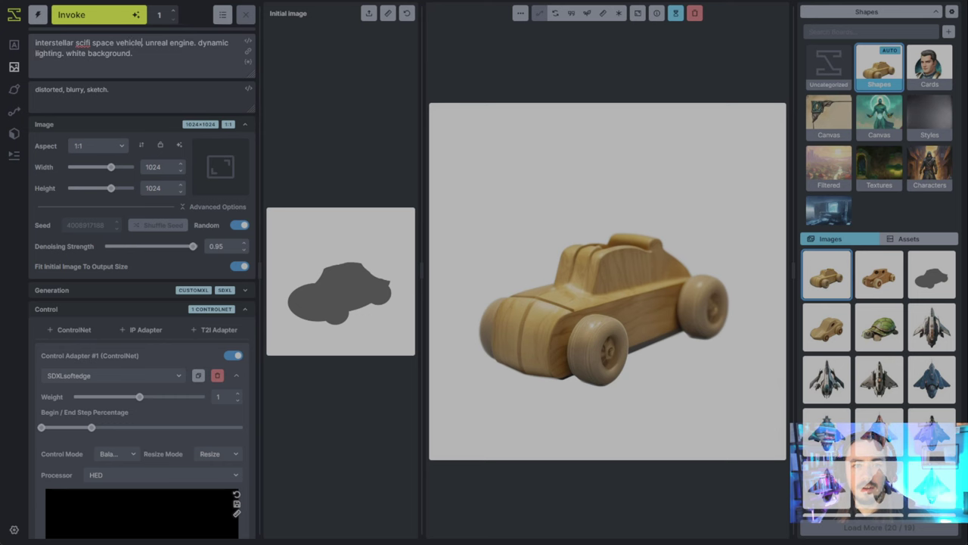
{"action": "type", "text": " with jets"}
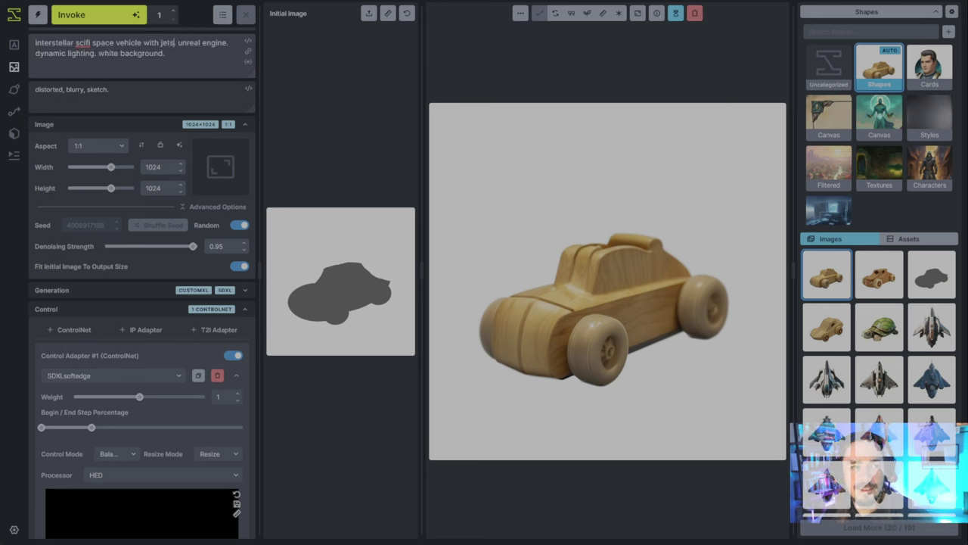
{"action": "type", "text": "."}
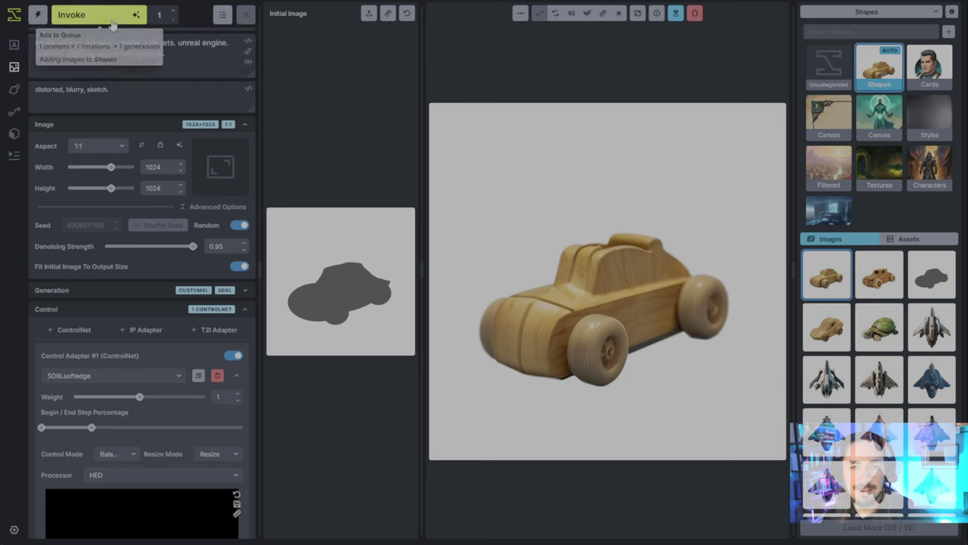
{"action": "left_click", "coordinate": [98, 14]}
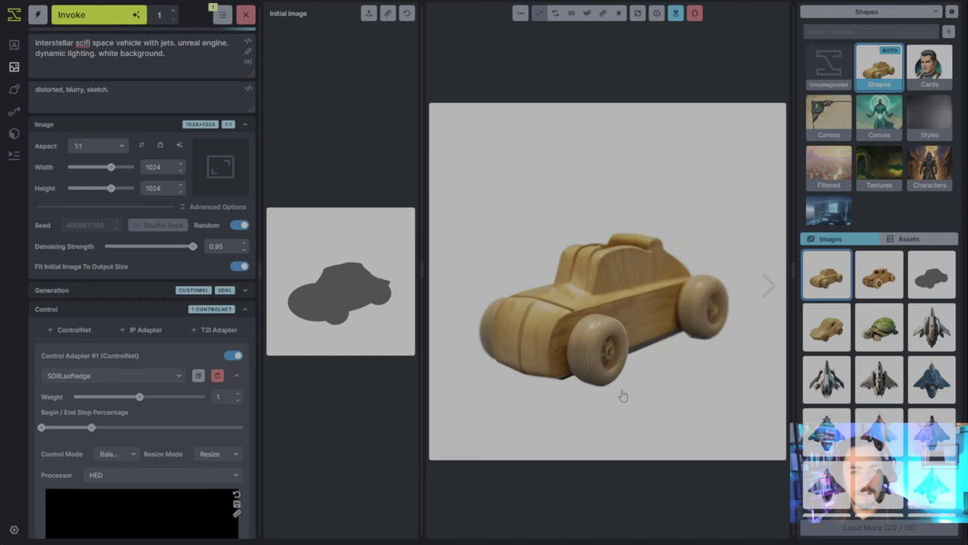
{"action": "mouse_move", "coordinate": [92, 427]}
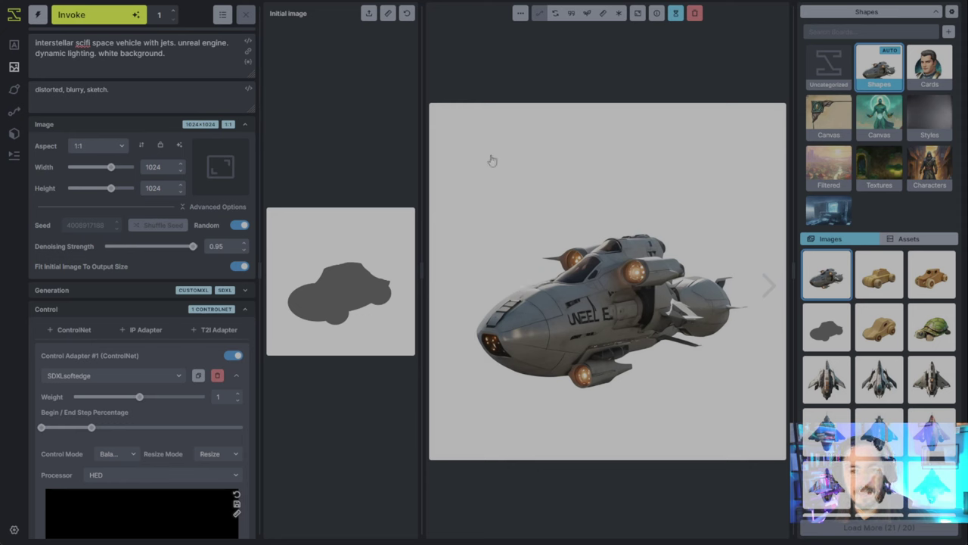
- Queue another spaceship generation with the same prompt and car silhouette settings
{"action": "left_click", "coordinate": [83, 15]}
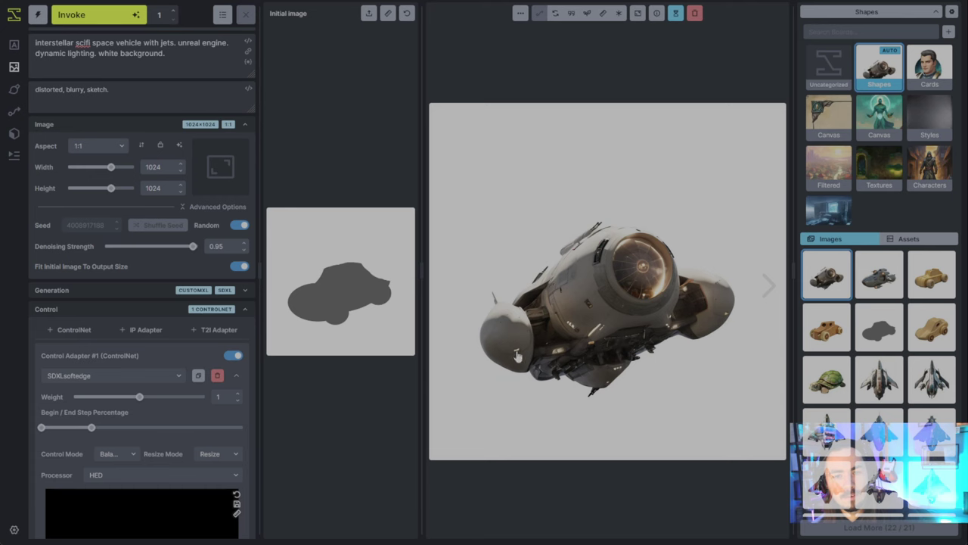
{"action": "scroll", "coordinate": [203, 416], "scroll_direction": "down", "scroll_amount": 4}
{"action": "scroll", "coordinate": [203, 416], "scroll_direction": "down", "scroll_amount": 1}
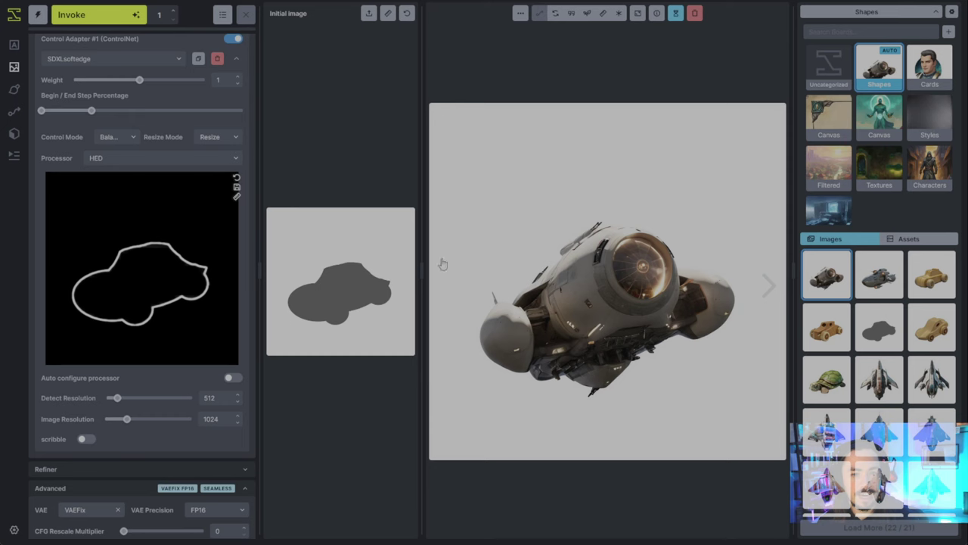
- Use the jet silhouette asset as both the ControlNet image and the initial image
{"action": "left_click", "coordinate": [908, 238]}
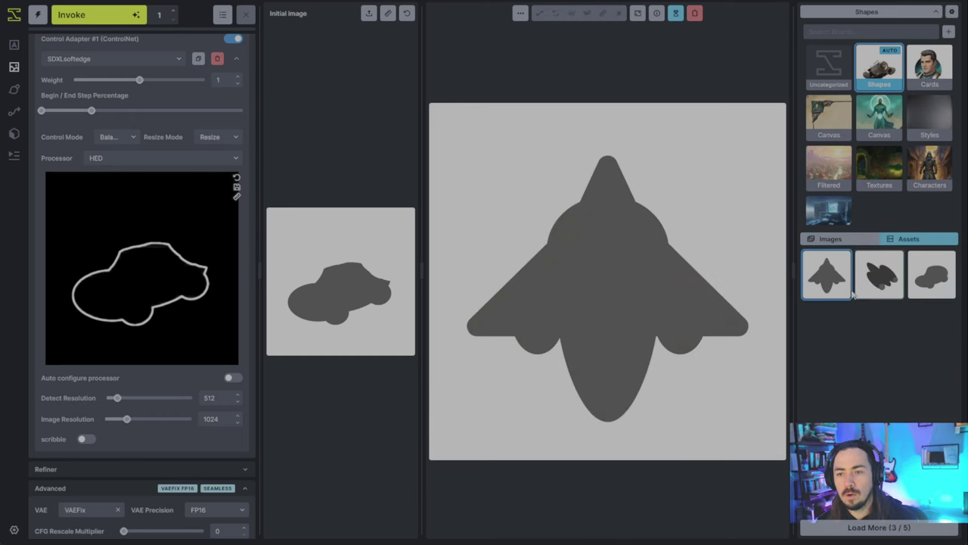
{"action": "left_click_drag", "start_coordinate": [828, 278], "coordinate": [150, 292]}
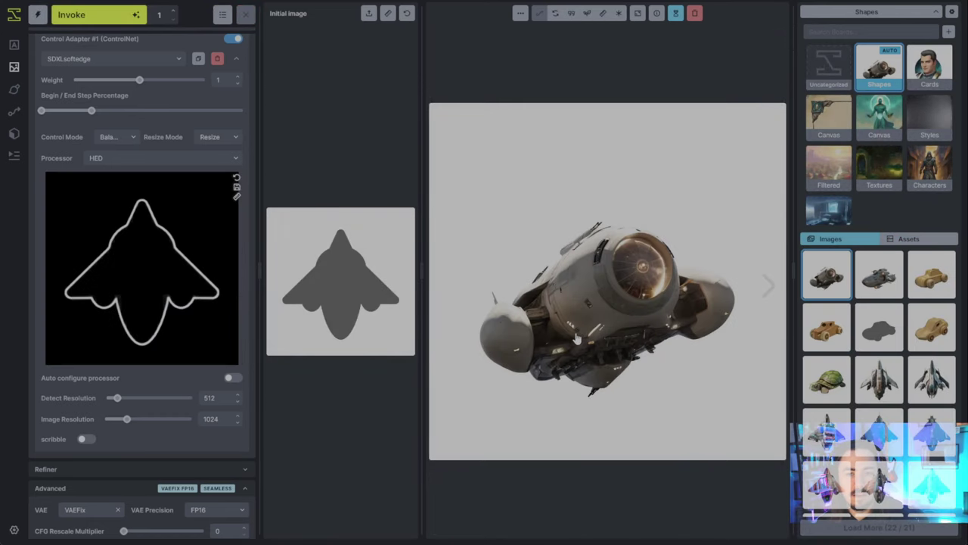
{"action": "scroll", "coordinate": [163, 376], "scroll_direction": "down", "scroll_amount": 1}
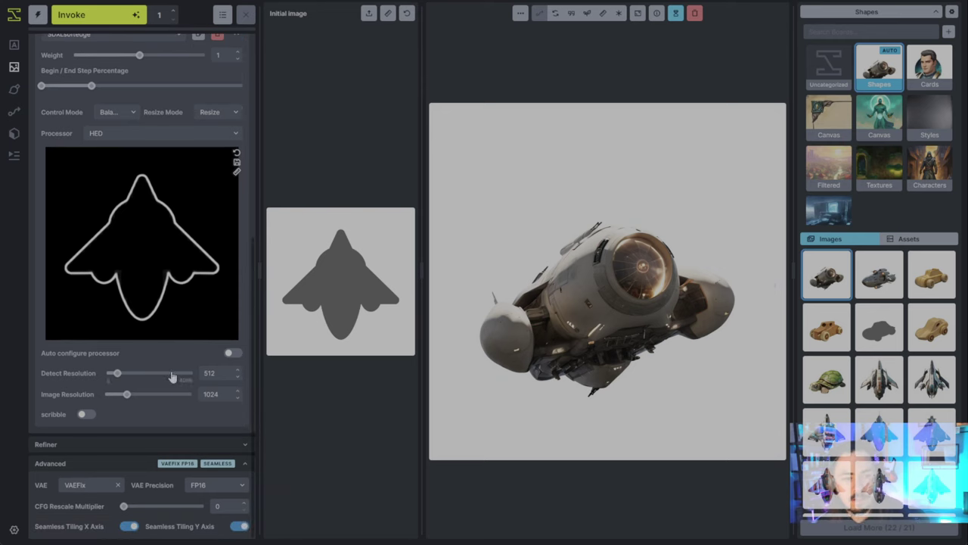
{"action": "scroll", "coordinate": [167, 414], "scroll_direction": "up", "scroll_amount": 2}
- Add a second control adapter as an IP Adapter using the ip_adapter_sdxl_vit_h model
{"action": "left_click", "coordinate": [140, 115]}
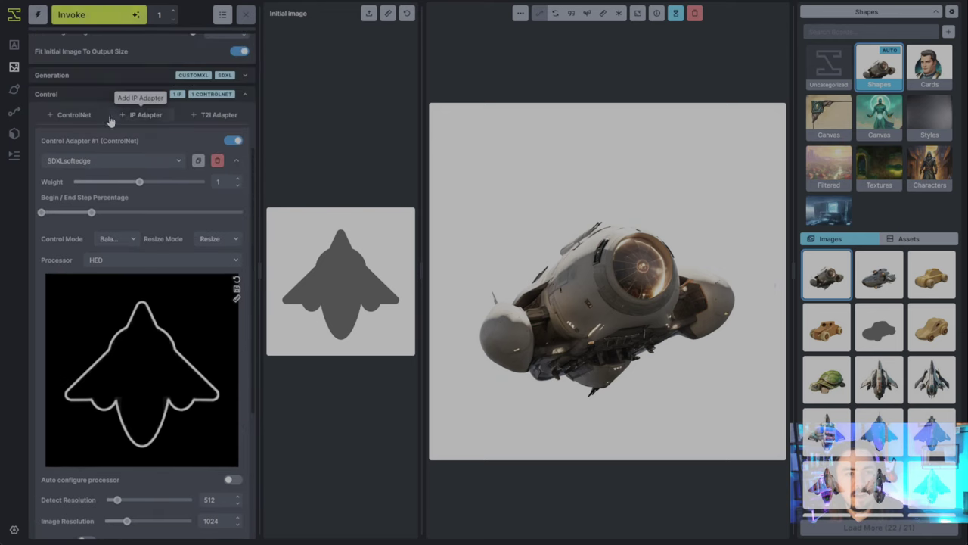
{"action": "left_click", "coordinate": [236, 161]}
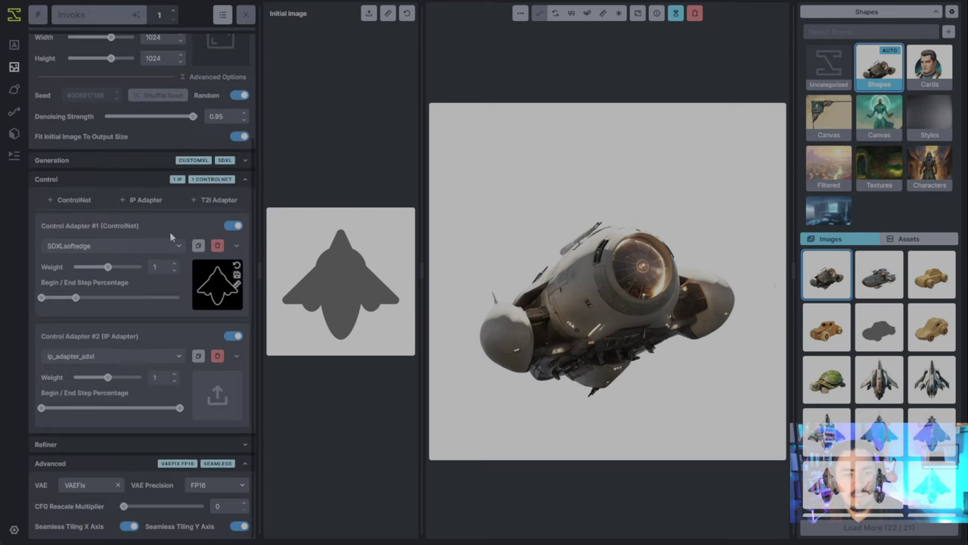
{"action": "left_click", "coordinate": [147, 360]}
{"action": "left_click", "coordinate": [122, 429]}
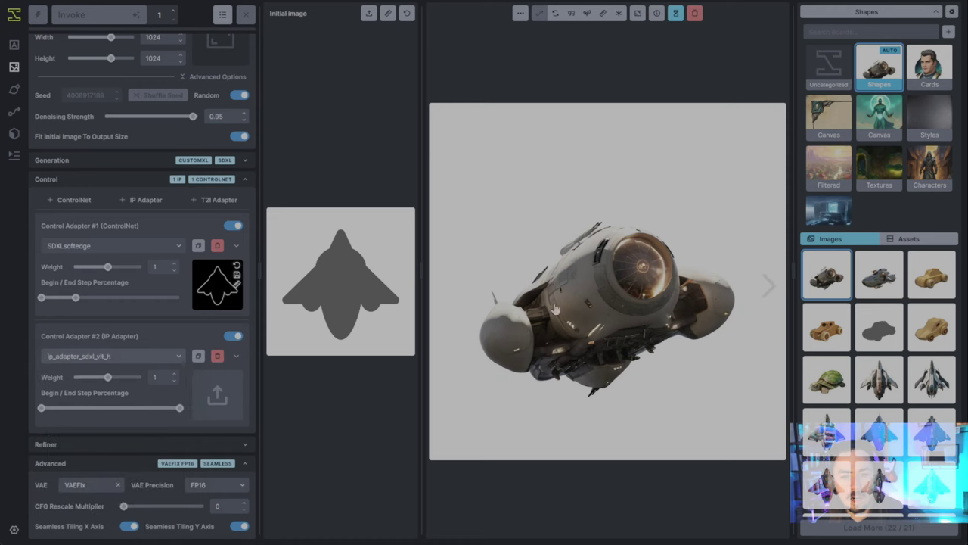
- Set the white spaceship render as initial image and IP Adapter reference, with weight 0.5
{"action": "left_click_drag", "start_coordinate": [606, 303], "coordinate": [333, 295]}
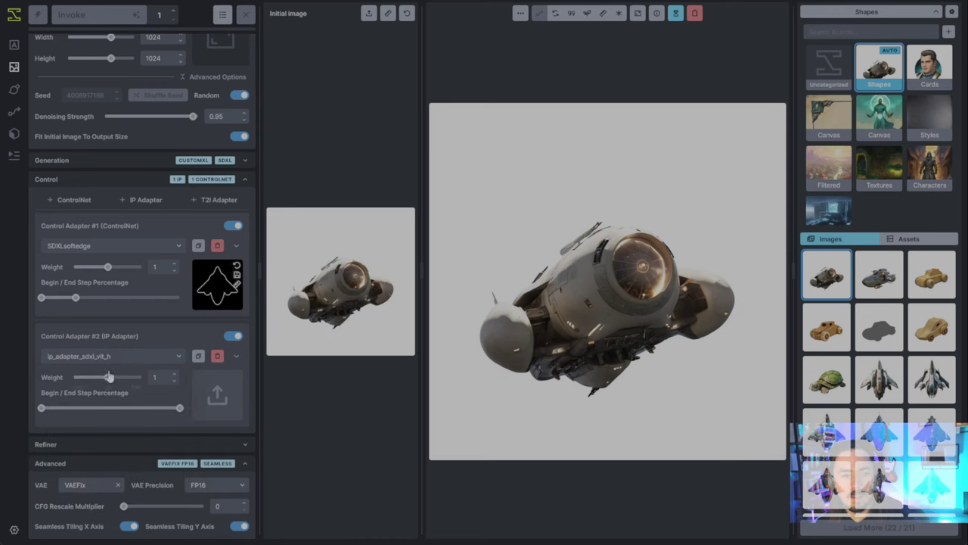
{"action": "left_click_drag", "start_coordinate": [107, 377], "coordinate": [90, 380]}
{"action": "left_click_drag", "start_coordinate": [498, 348], "coordinate": [218, 397]}
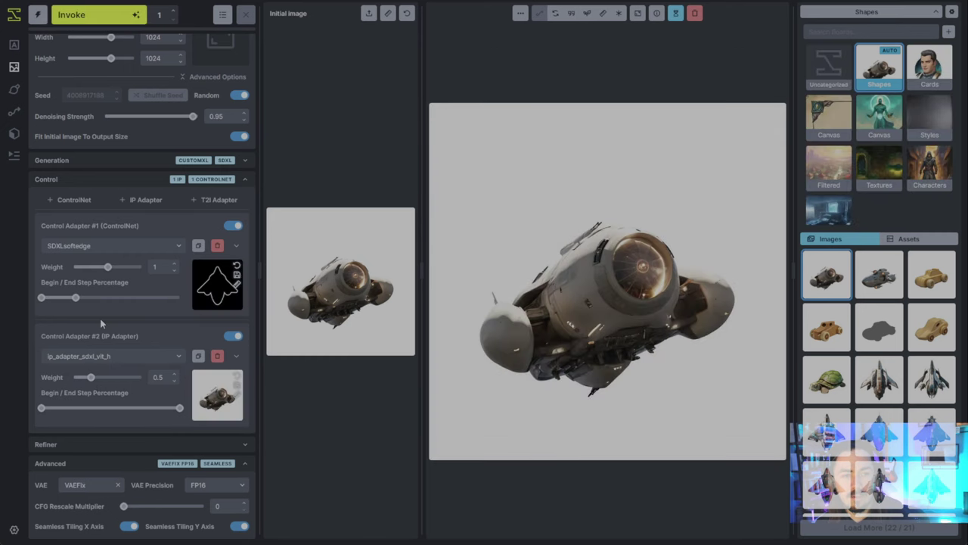
{"action": "scroll", "coordinate": [148, 409], "scroll_direction": "up", "scroll_amount": 3}
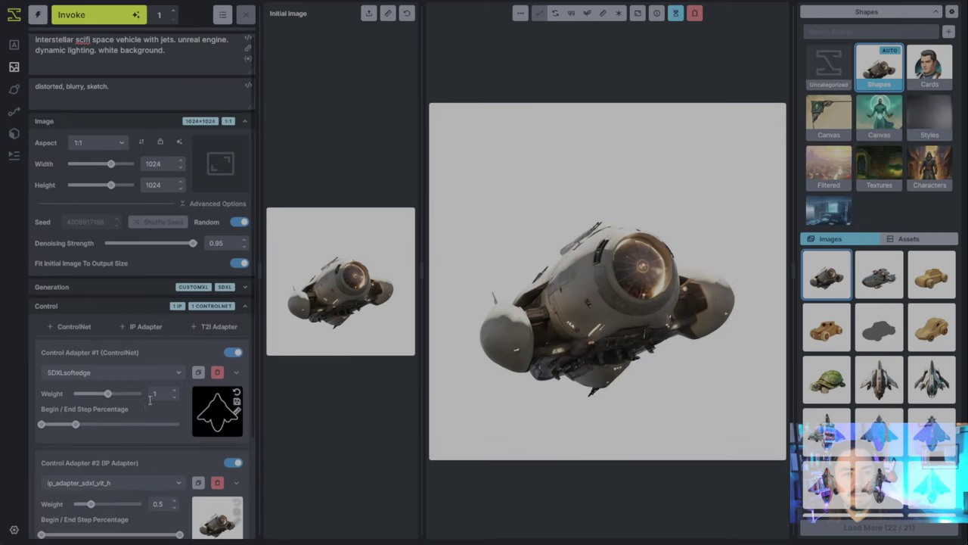
- Replace the spaceship render in the Initial Image slot with the winged jet silhouette asset
{"action": "left_click", "coordinate": [908, 238]}
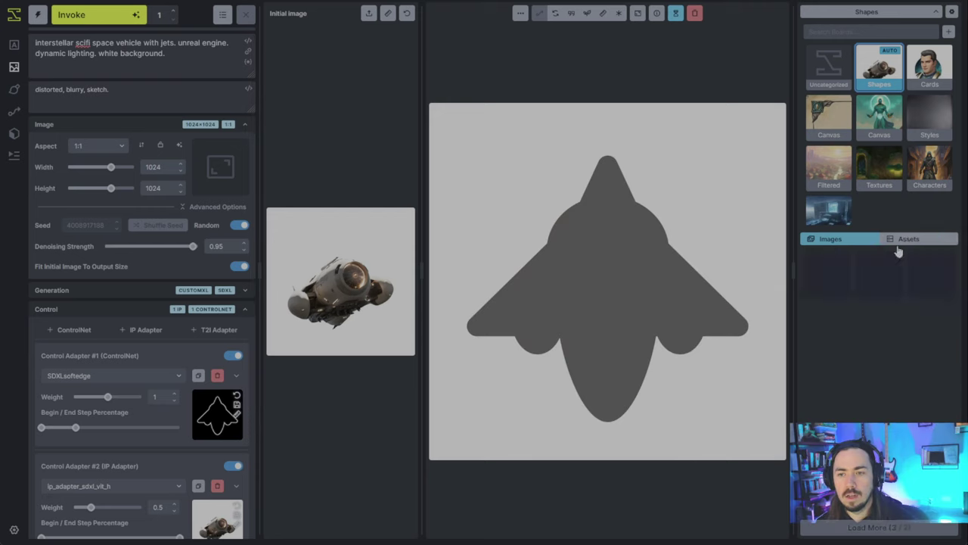
{"action": "left_click_drag", "start_coordinate": [821, 284], "coordinate": [340, 288]}
{"action": "scroll", "coordinate": [227, 409], "scroll_direction": "down", "scroll_amount": 3}
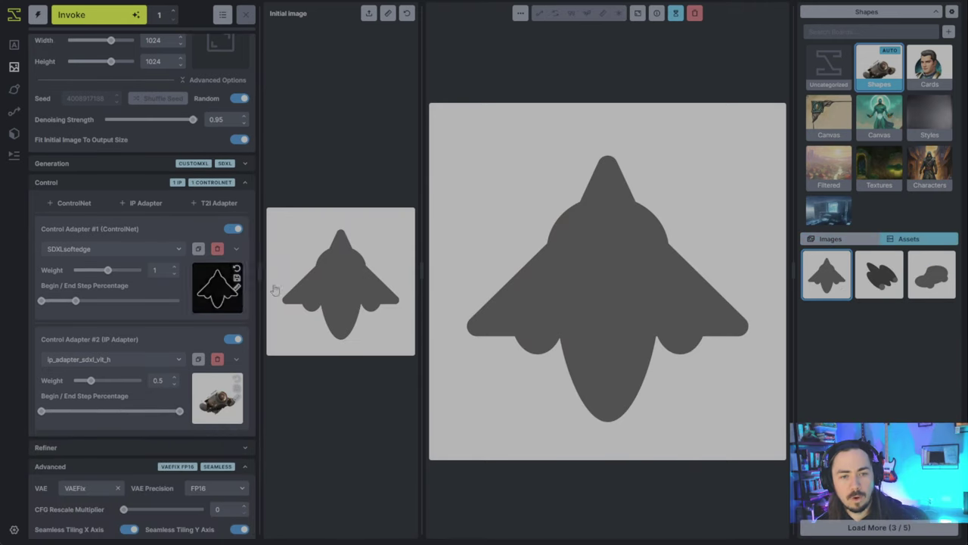
{"action": "scroll", "coordinate": [45, 280], "scroll_direction": "up", "scroll_amount": 3}
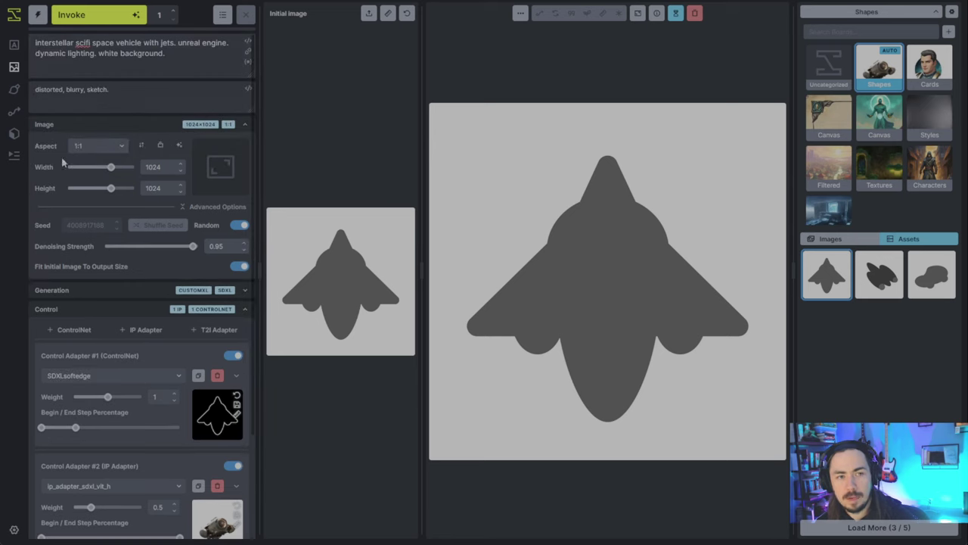
{"action": "scroll", "coordinate": [152, 227], "scroll_direction": "down", "scroll_amount": 3}
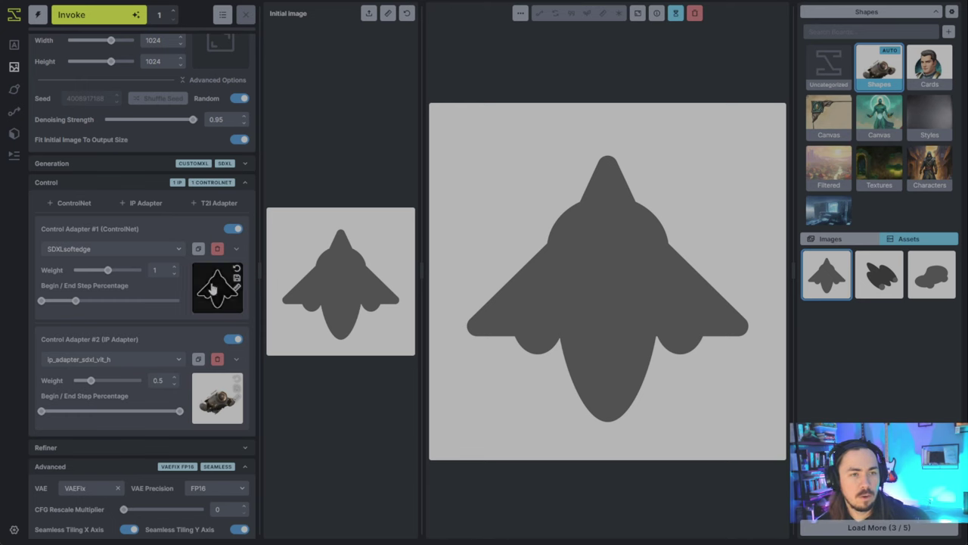
{"action": "scroll", "coordinate": [132, 78], "scroll_direction": "up", "scroll_amount": 3}
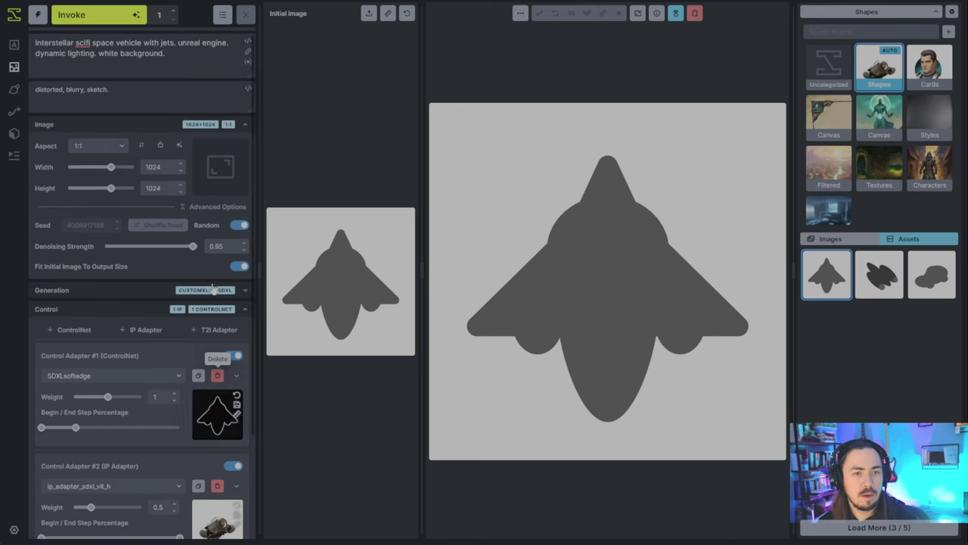
- Generate a jet spaceship from the silhouette and expand the IP Adapter's advanced settings preview
{"action": "left_click", "coordinate": [119, 19]}
{"action": "scroll", "coordinate": [227, 454], "scroll_direction": "down", "scroll_amount": 1}
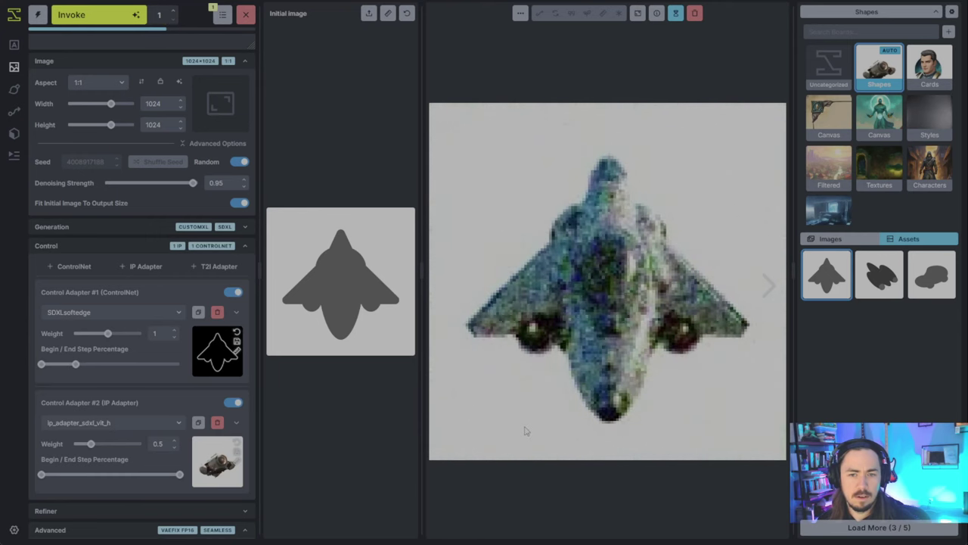
{"action": "left_click", "coordinate": [234, 426]}
{"action": "scroll", "coordinate": [235, 426], "scroll_direction": "down", "scroll_amount": 3}
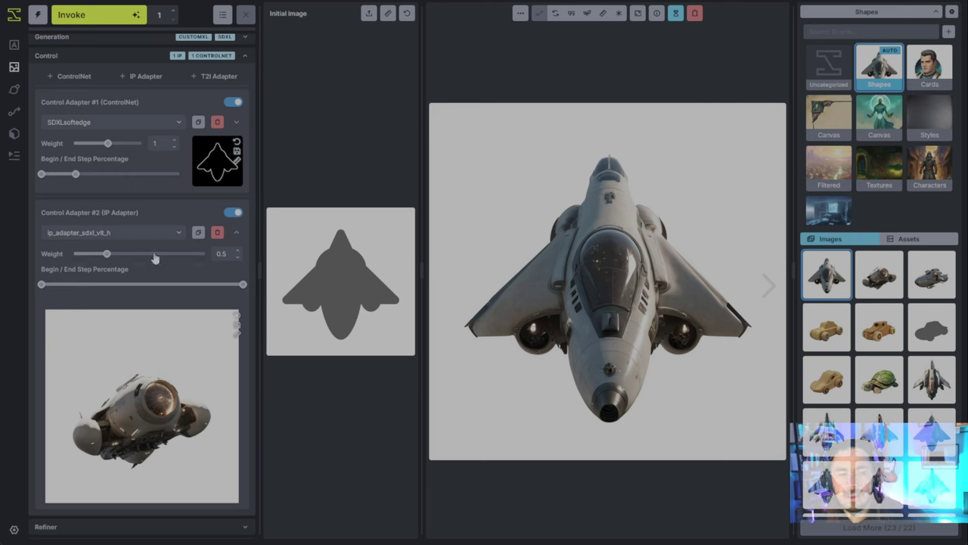
- Raise the IP Adapter weight to 0.7 and generate a new jet spaceship
{"action": "left_click_drag", "start_coordinate": [107, 255], "coordinate": [120, 255]}
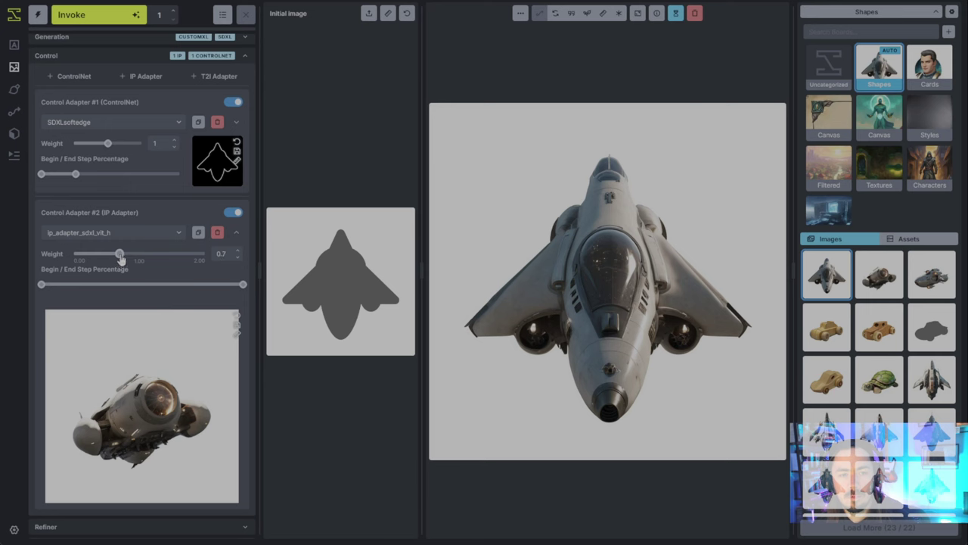
{"action": "left_click", "coordinate": [94, 17]}
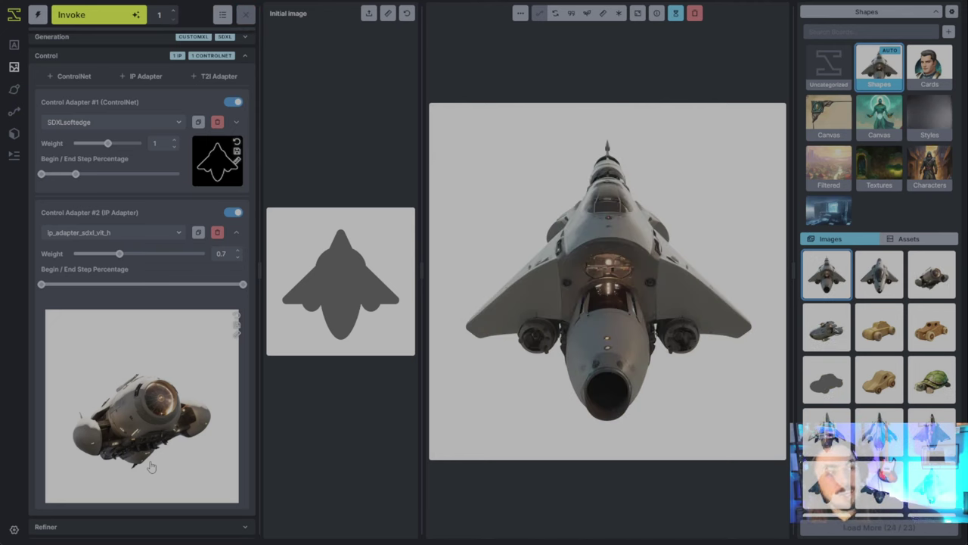
- Generate another winged spaceship at IP Adapter weight 0.7 and compare it with the previous result
{"action": "left_click", "coordinate": [96, 17]}
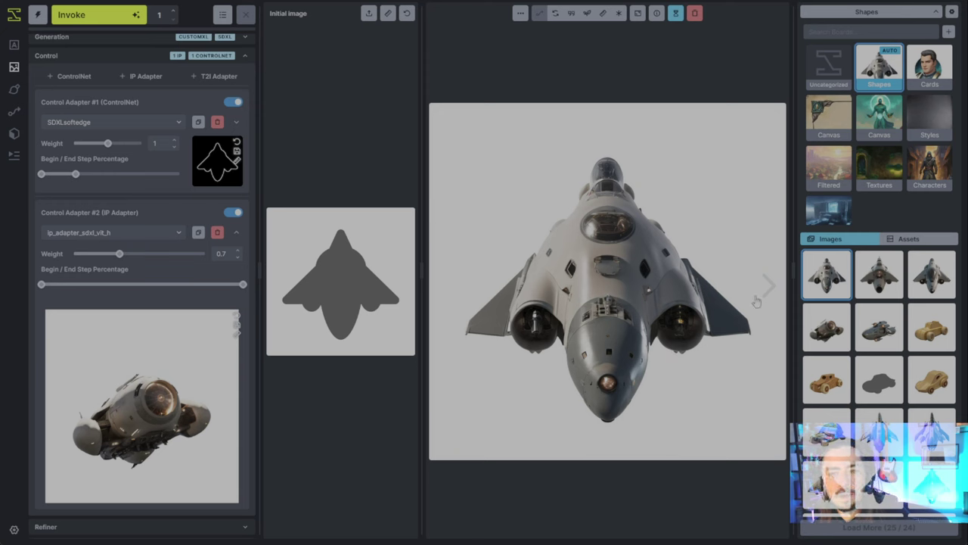
{"action": "left_click", "coordinate": [855, 291]}
{"action": "left_click", "coordinate": [847, 291]}
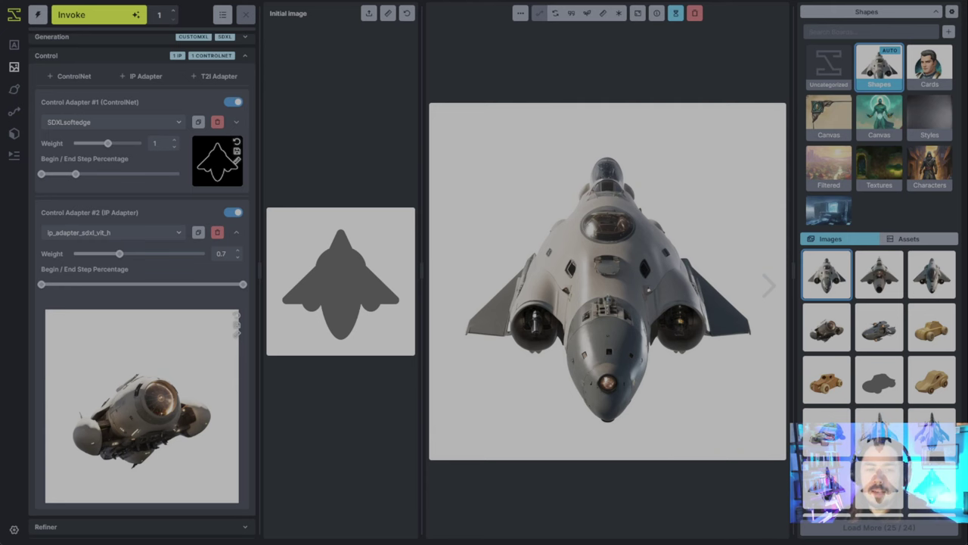
- Change Control Adapter #2's model from ip_adapter_sdxl_vit_h to ip-adapter-plus_sdxl_vit-h
{"action": "left_click", "coordinate": [117, 232]}
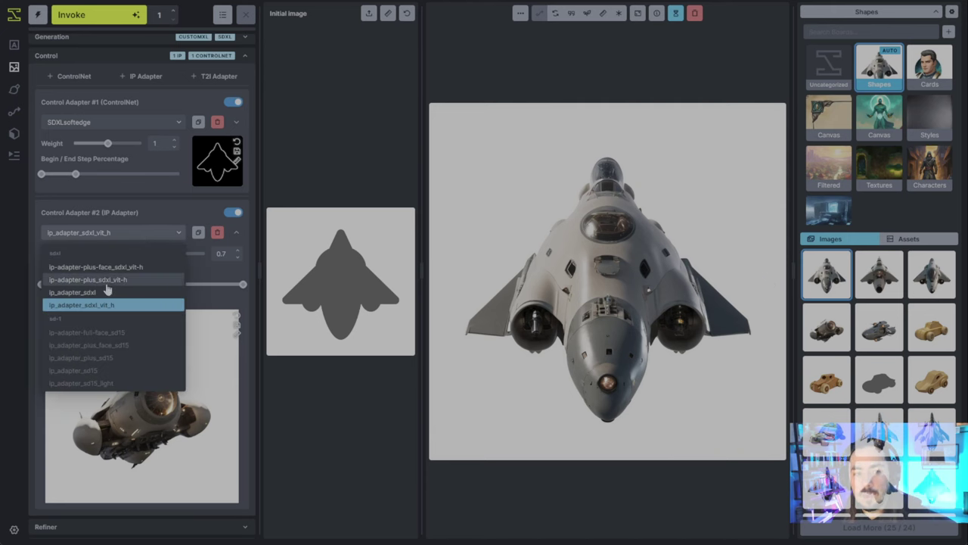
{"action": "left_click", "coordinate": [405, 316]}
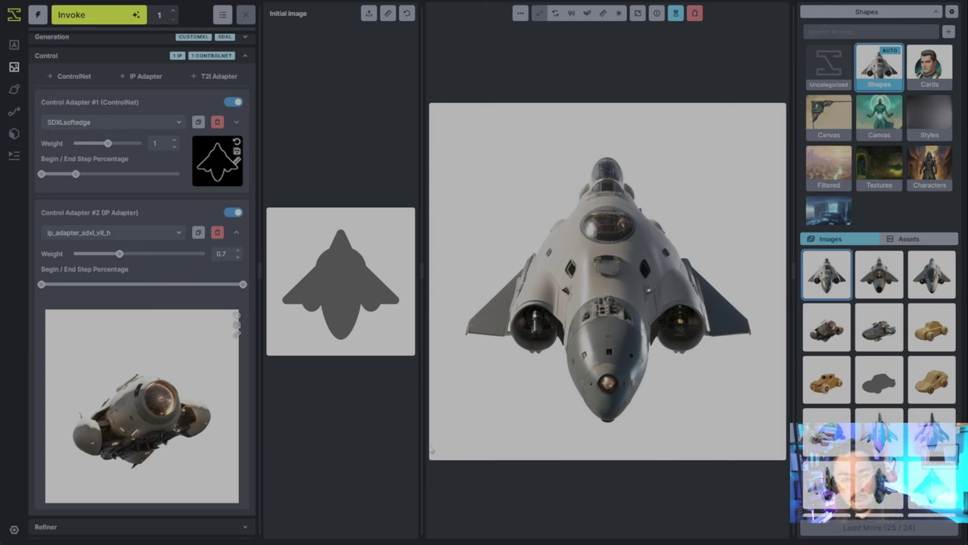
{"action": "mouse_move", "coordinate": [177, 285]}
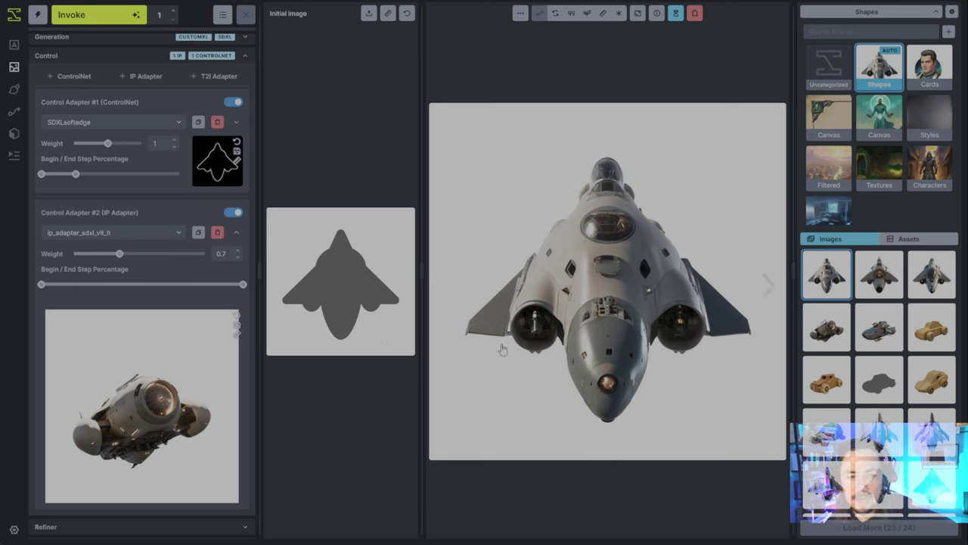
{"action": "left_click", "coordinate": [159, 236]}
{"action": "left_click", "coordinate": [139, 276]}
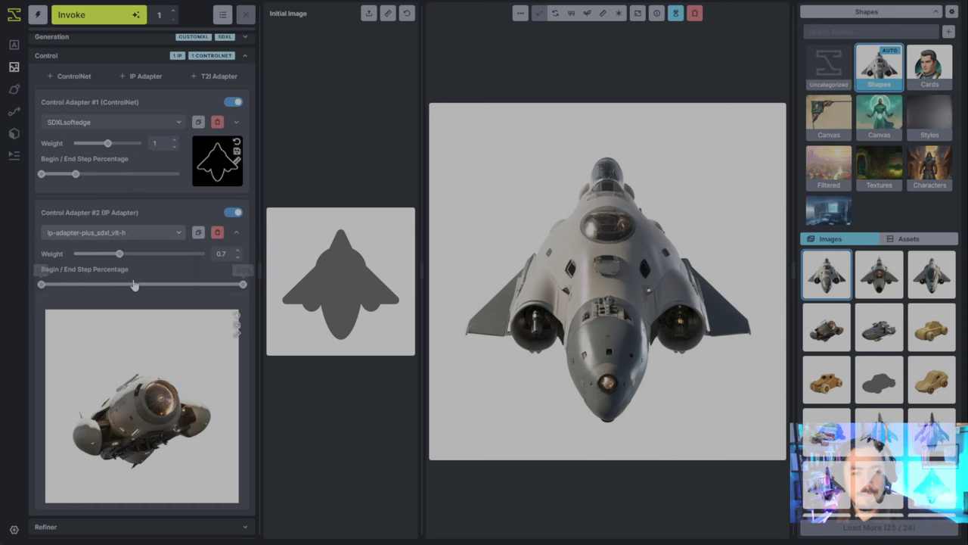
{"action": "scroll", "coordinate": [136, 319], "scroll_direction": "up", "scroll_amount": 5}
- Generate a spaceship from the winged silhouette with ip-adapter-plus_sdxl_vit-h at weight 0.7
{"action": "scroll", "coordinate": [136, 321], "scroll_direction": "down", "scroll_amount": 3}
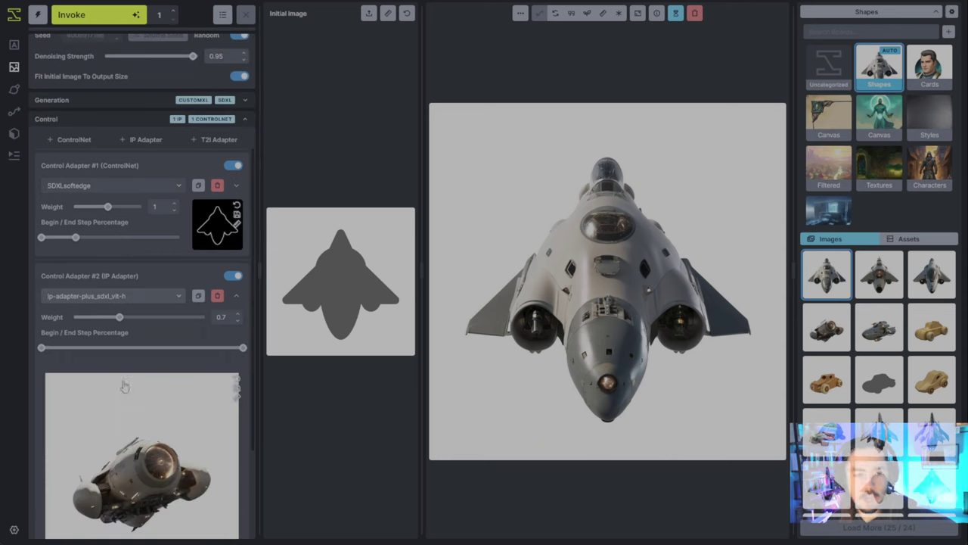
{"action": "scroll", "coordinate": [126, 386], "scroll_direction": "up", "scroll_amount": 3}
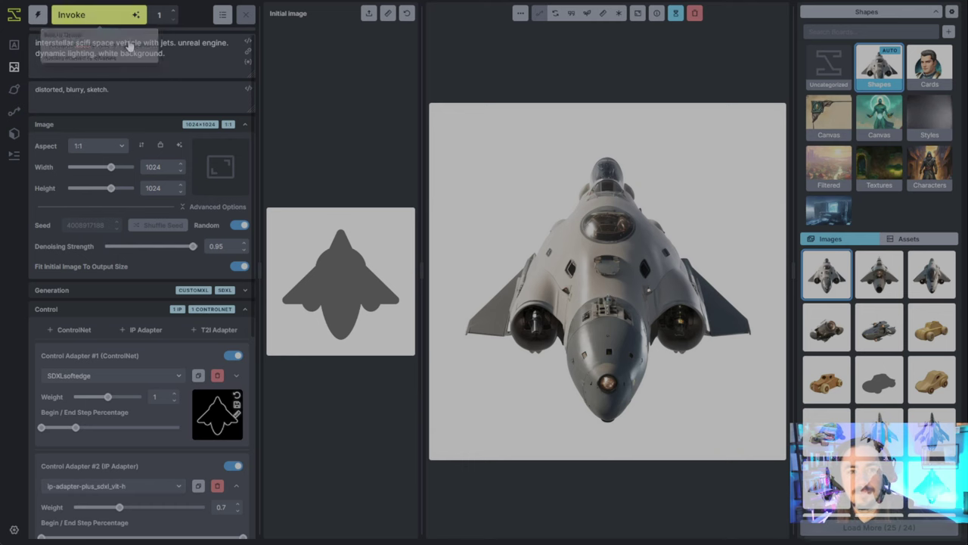
{"action": "left_click", "coordinate": [114, 14]}
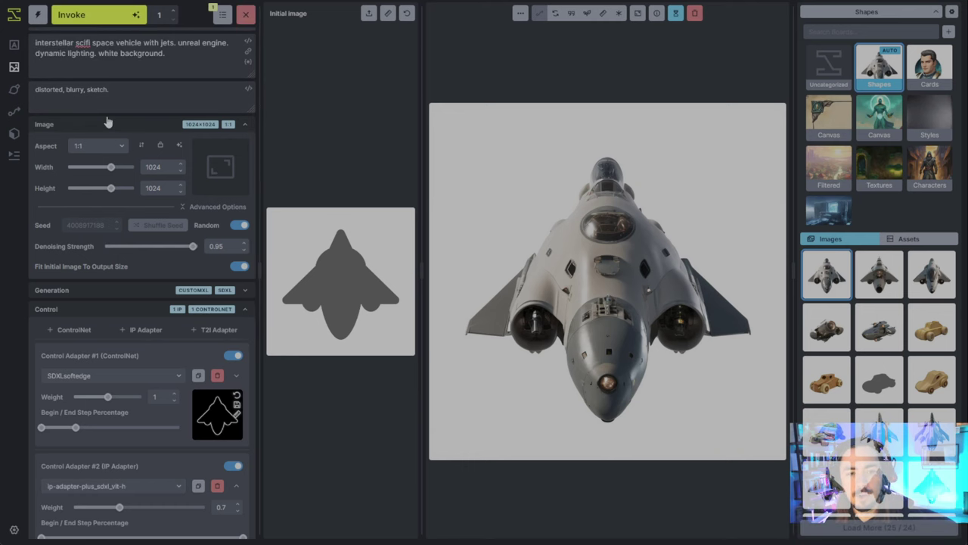
{"action": "scroll", "coordinate": [180, 323], "scroll_direction": "down", "scroll_amount": 2}
{"action": "scroll", "coordinate": [180, 323], "scroll_direction": "down", "scroll_amount": 4}
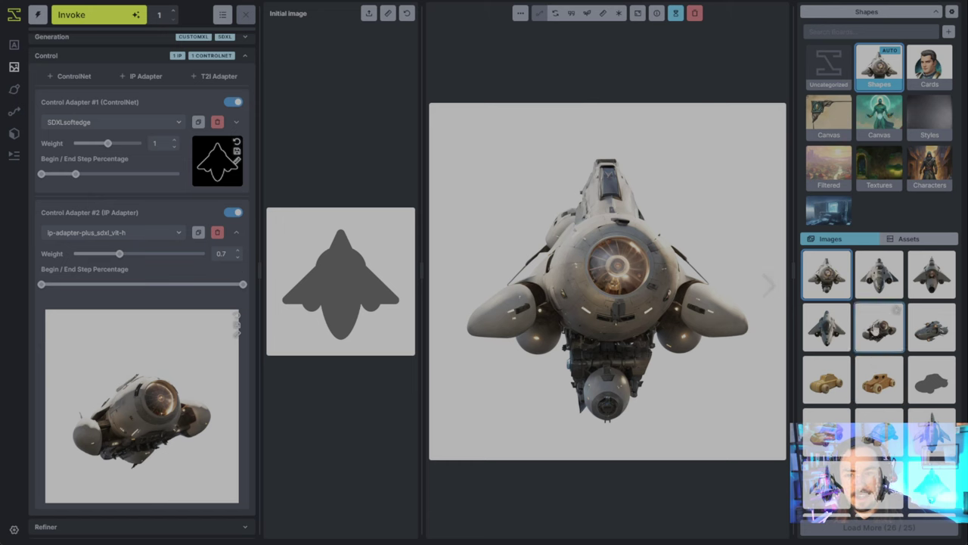
- Compare the new front-view spaceship with the earlier angled one, then list the IP Adapter models
{"action": "left_click", "coordinate": [874, 328]}
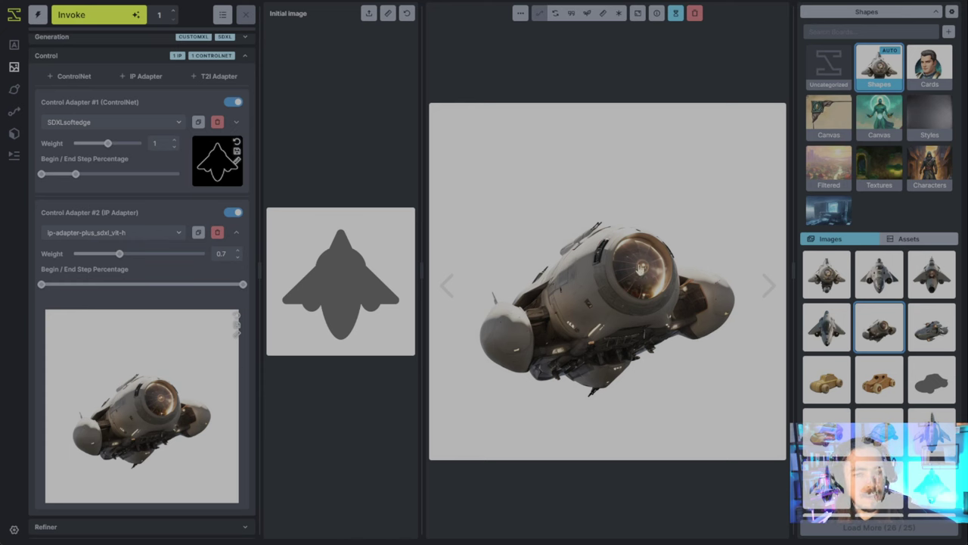
{"action": "left_click", "coordinate": [828, 273]}
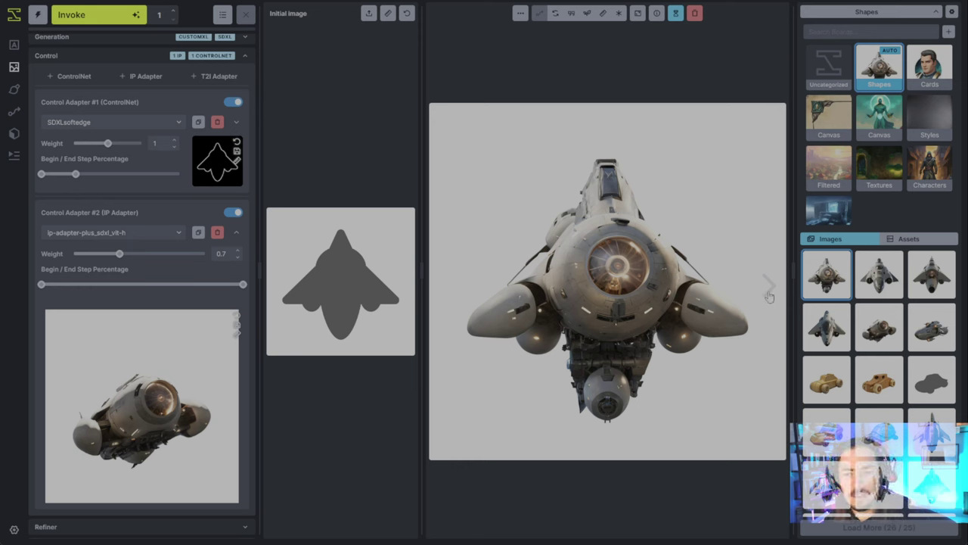
{"action": "left_click", "coordinate": [124, 234]}
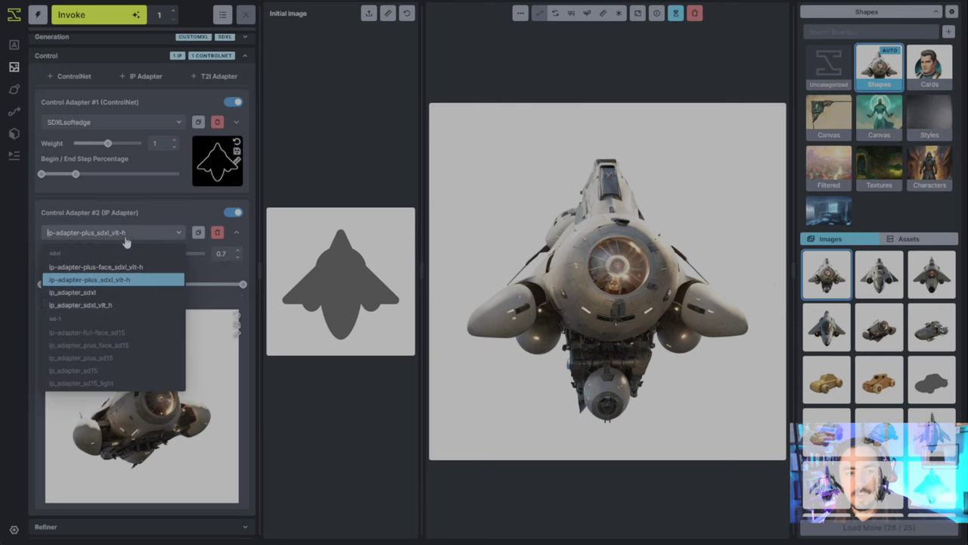
- Pick ip_adapter_sdxl_vit_h as the IP Adapter model, keeping weight 0.7
{"action": "left_click", "coordinate": [108, 306]}
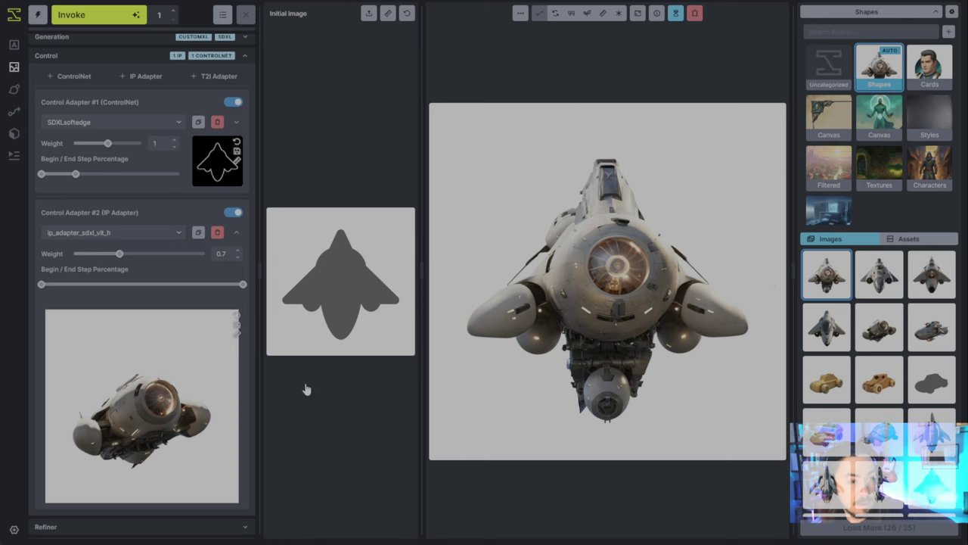
- Set Control Adapter #1 to diffusers_depth and queue a generation at the front of the queue
{"action": "scroll", "coordinate": [206, 416], "scroll_direction": "up", "scroll_amount": 2}
{"action": "scroll", "coordinate": [186, 413], "scroll_direction": "down", "scroll_amount": 1}
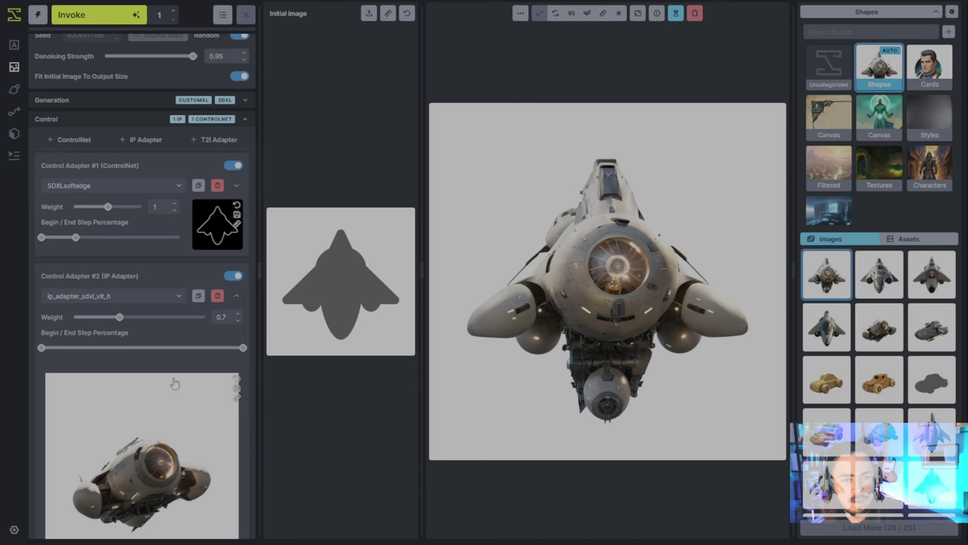
{"action": "scroll", "coordinate": [190, 430], "scroll_direction": "down", "scroll_amount": 2}
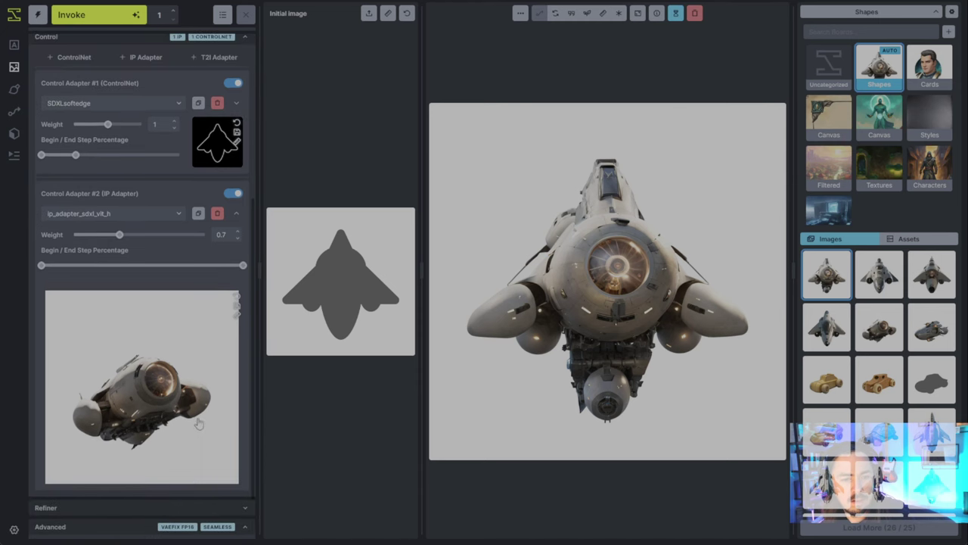
{"action": "left_click", "coordinate": [163, 219]}
{"action": "left_click", "coordinate": [163, 278]}
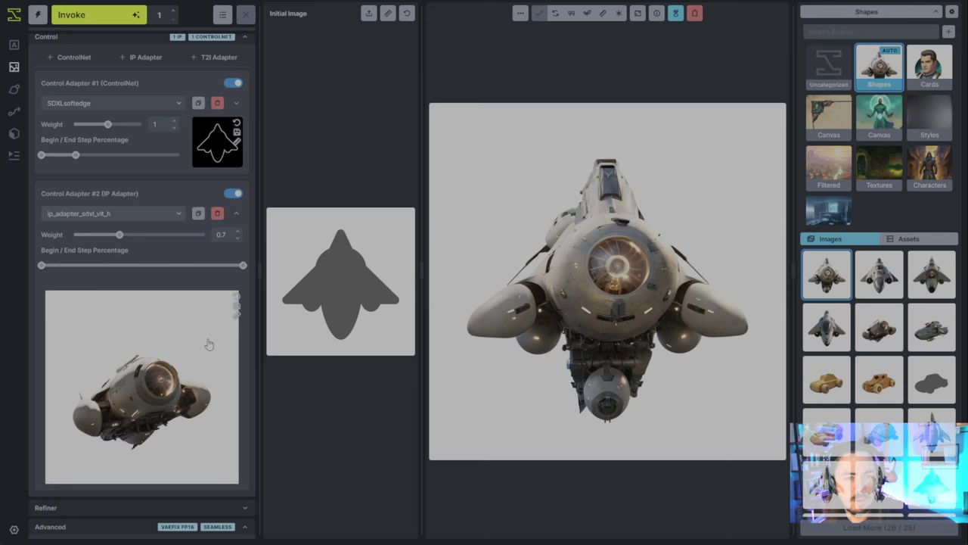
{"action": "left_click", "coordinate": [155, 103]}
{"action": "left_click", "coordinate": [123, 173]}
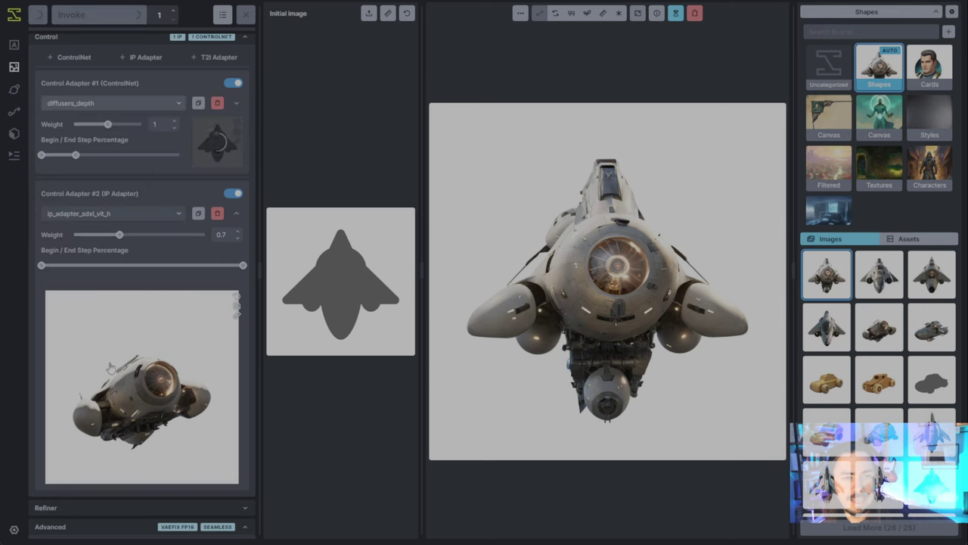
{"action": "left_click_drag", "start_coordinate": [110, 367], "coordinate": [245, 92]}
{"action": "key", "text": "ctrl+shift+Return"}
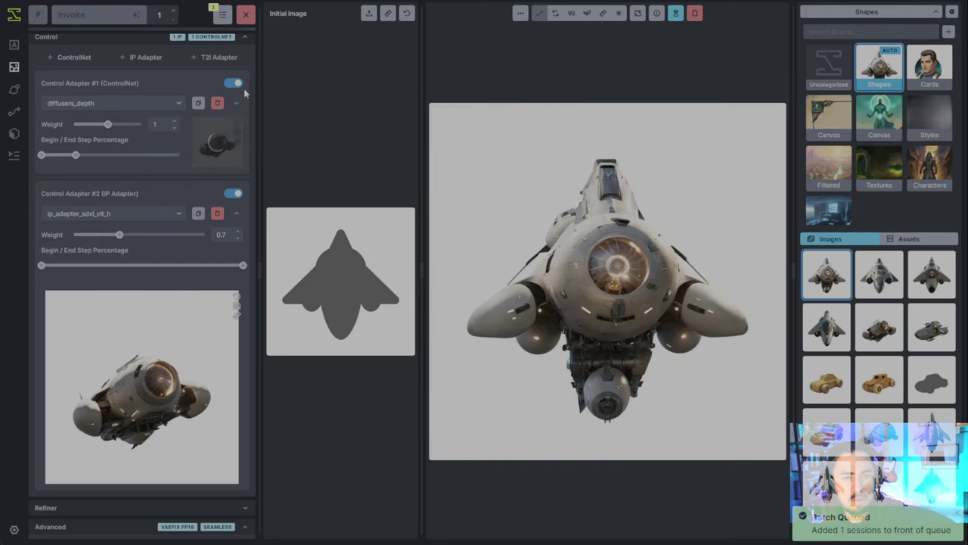
- Expand the ControlNet adapter to review its Depth Anything depth map and settings
{"action": "left_click", "coordinate": [236, 104]}
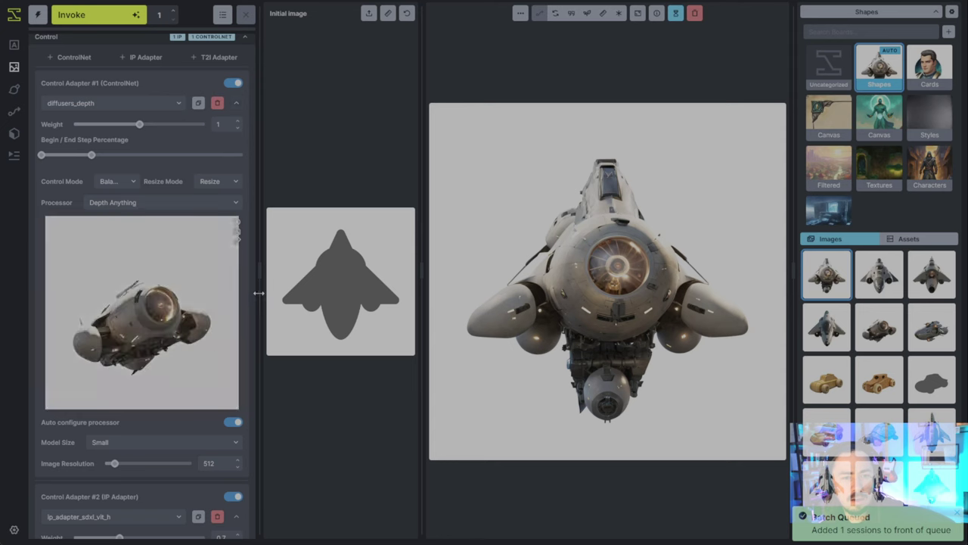
{"action": "scroll", "coordinate": [175, 328], "scroll_direction": "down", "scroll_amount": 4}
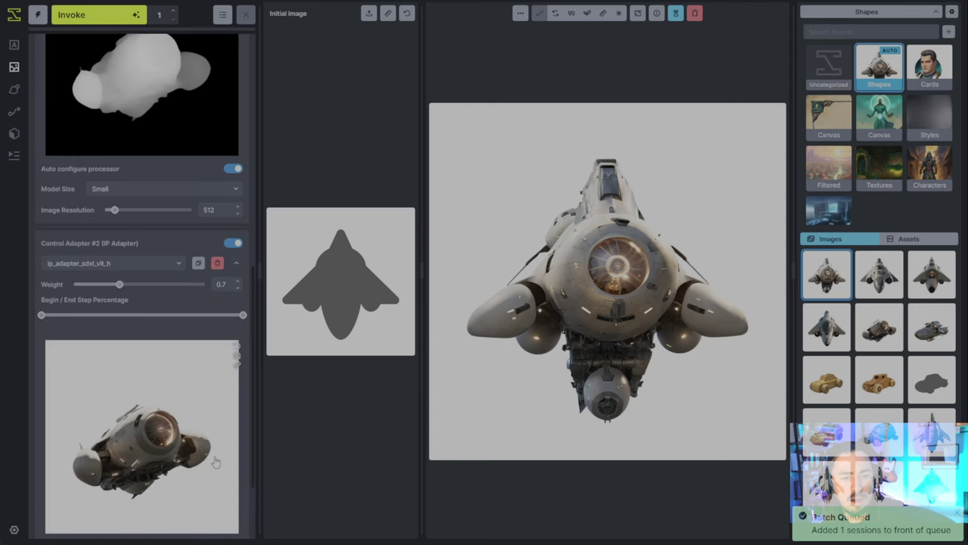
{"action": "left_click", "coordinate": [140, 264]}
{"action": "left_click", "coordinate": [220, 378]}
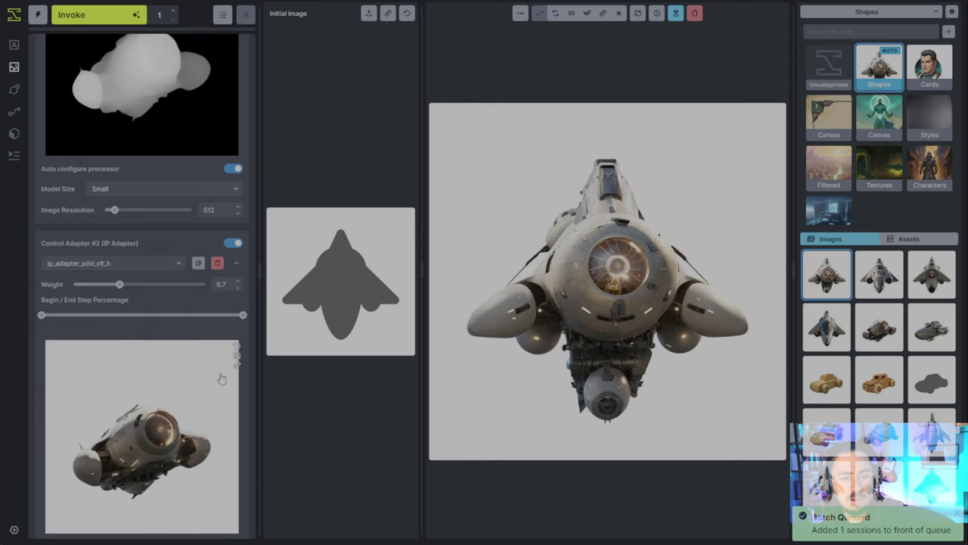
{"action": "scroll", "coordinate": [195, 407], "scroll_direction": "up", "scroll_amount": 8}
{"action": "scroll", "coordinate": [195, 406], "scroll_direction": "down", "scroll_amount": 9}
{"action": "scroll", "coordinate": [195, 405], "scroll_direction": "up", "scroll_amount": 3}
{"action": "scroll", "coordinate": [195, 401], "scroll_direction": "down", "scroll_amount": 2}
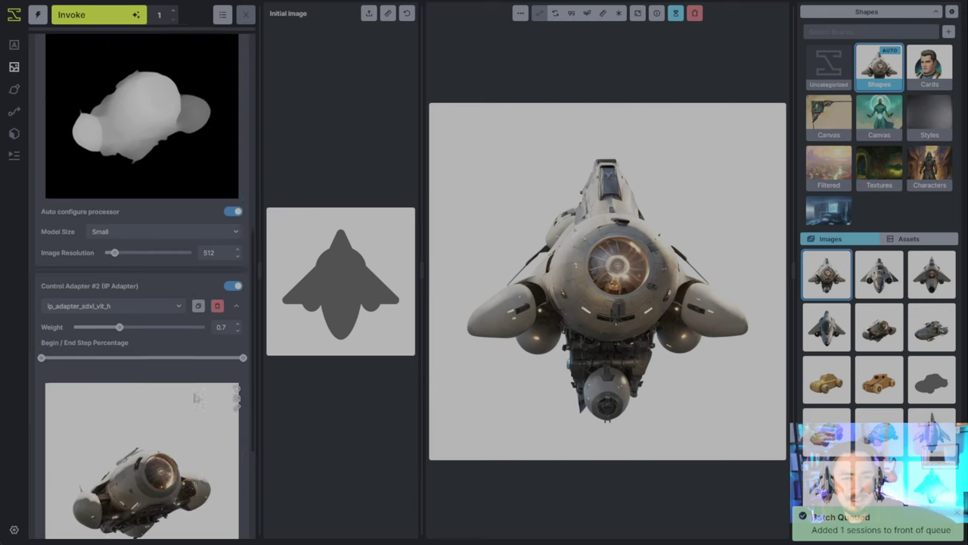
{"action": "scroll", "coordinate": [195, 398], "scroll_direction": "down", "scroll_amount": 1}
{"action": "scroll", "coordinate": [195, 399], "scroll_direction": "up", "scroll_amount": 2}
{"action": "scroll", "coordinate": [195, 399], "scroll_direction": "down", "scroll_amount": 2}
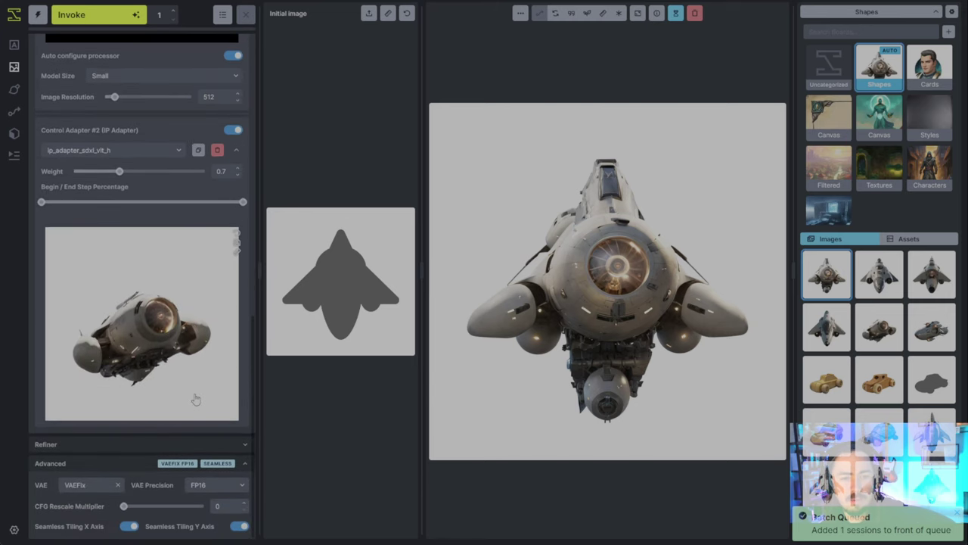
{"action": "scroll", "coordinate": [185, 385], "scroll_direction": "up", "scroll_amount": 10}
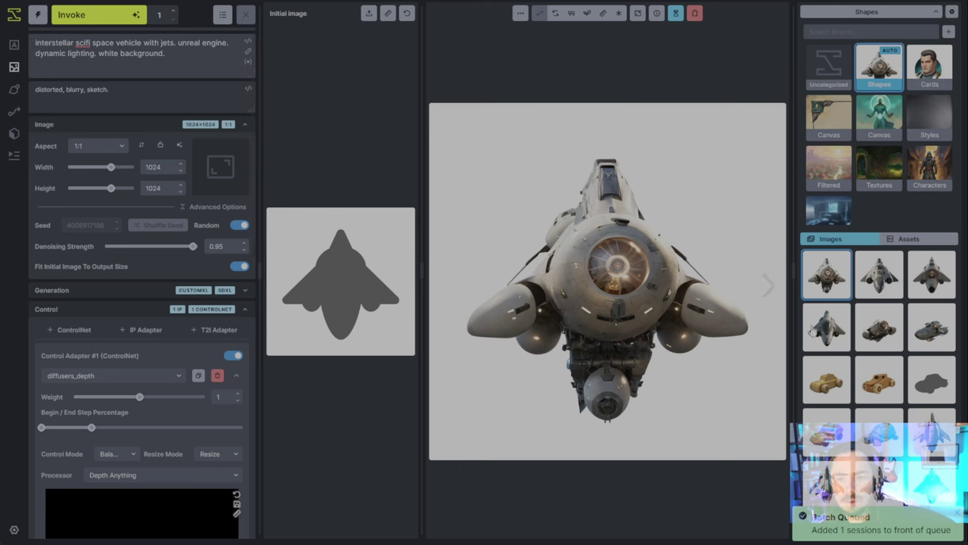
- Prefix the prompt with 'the front of an', cancel the running generation, and go to Text to Image
{"action": "left_click", "coordinate": [893, 327]}
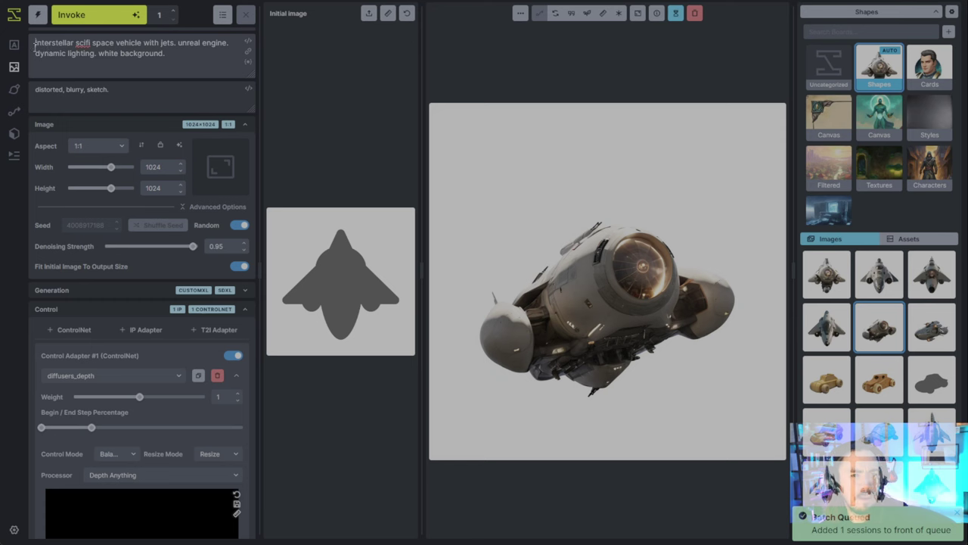
{"action": "type", "text": "the front of an i"}
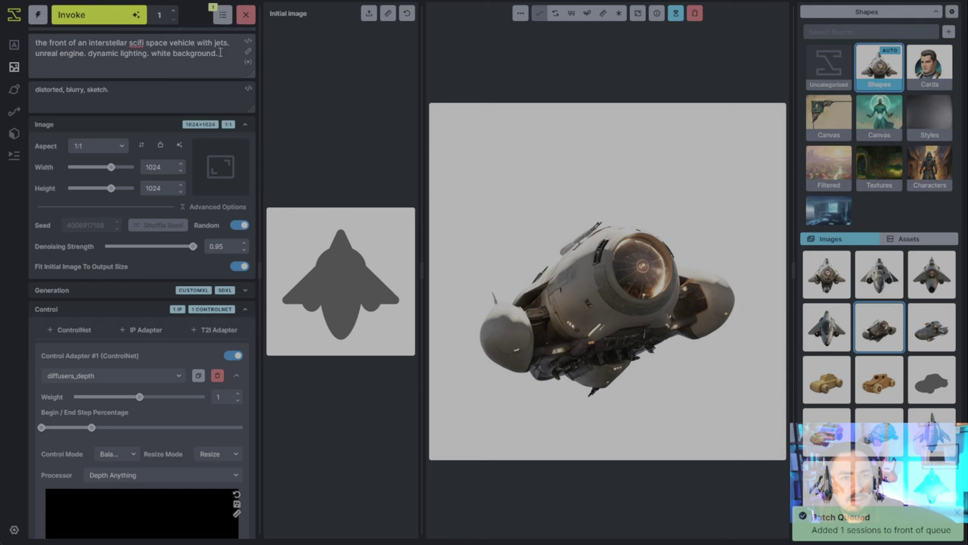
{"action": "left_click", "coordinate": [251, 17]}
{"action": "left_click", "coordinate": [13, 44]}
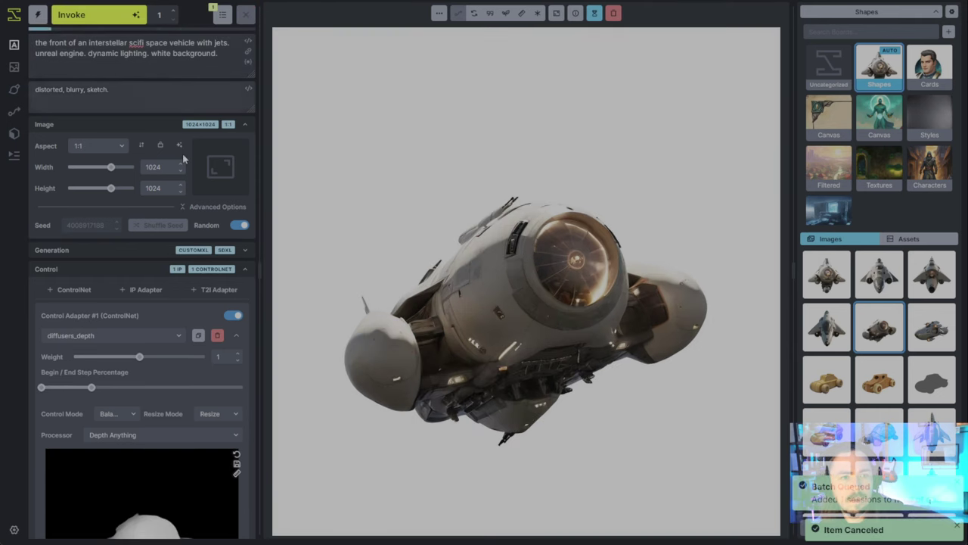
- Lower the IP Adapter weight to 0.45 and generate another spaceship
{"action": "scroll", "coordinate": [152, 250], "scroll_direction": "down", "scroll_amount": 4}
{"action": "scroll", "coordinate": [152, 250], "scroll_direction": "up", "scroll_amount": 2}
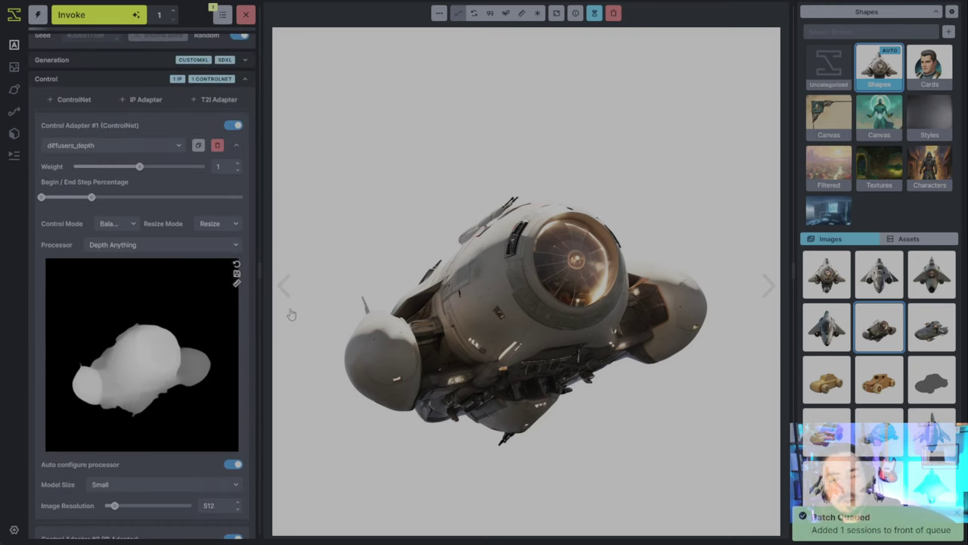
{"action": "scroll", "coordinate": [235, 371], "scroll_direction": "down", "scroll_amount": 3}
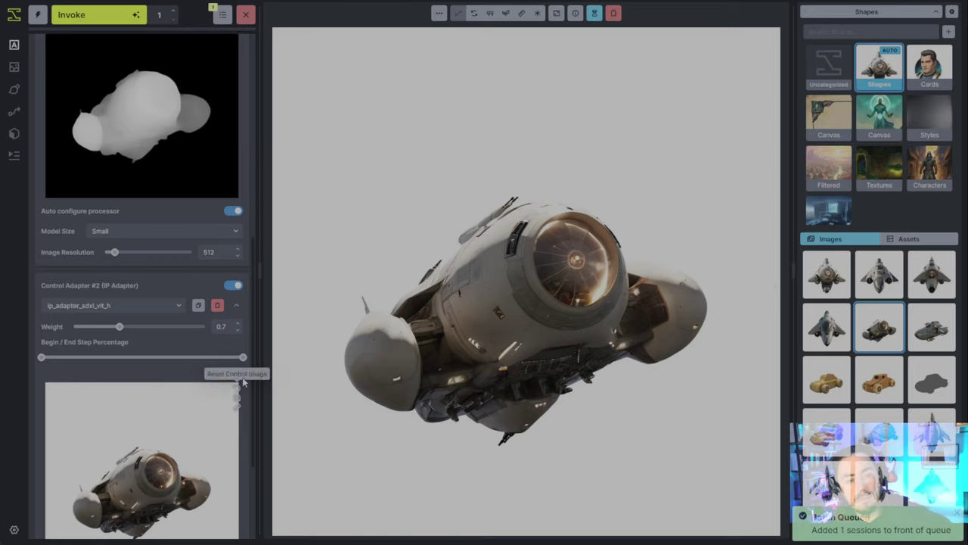
{"action": "scroll", "coordinate": [252, 364], "scroll_direction": "up", "scroll_amount": 1}
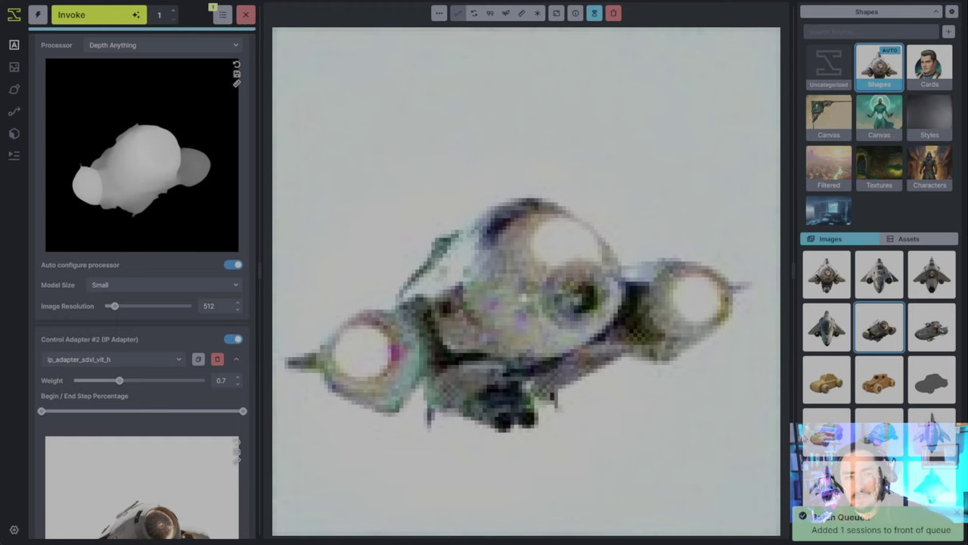
{"action": "mouse_move", "coordinate": [237, 216]}
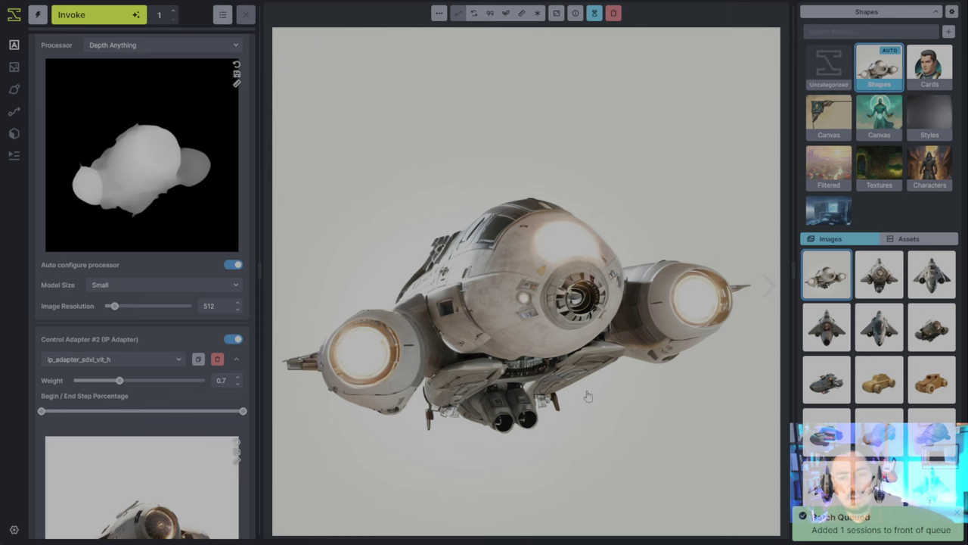
{"action": "left_click_drag", "start_coordinate": [112, 381], "coordinate": [102, 383]}
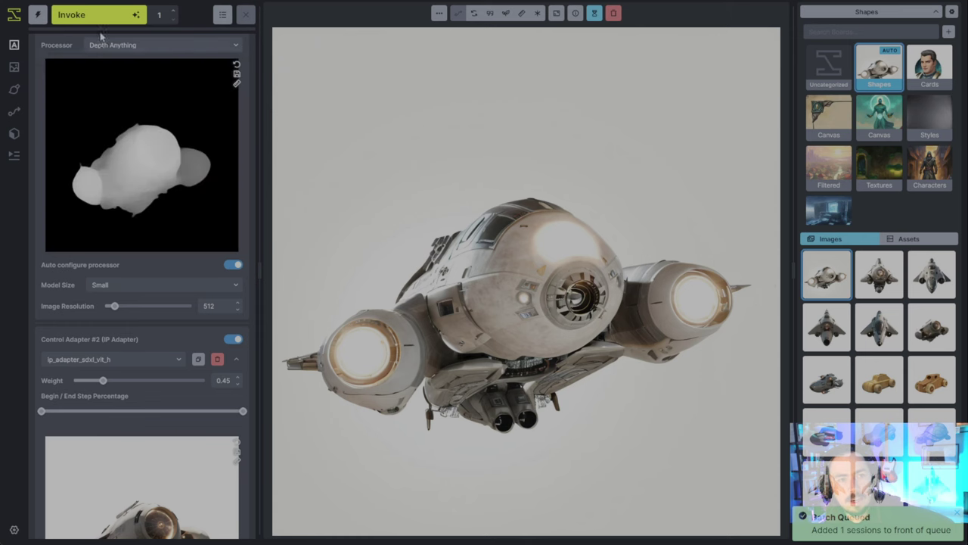
{"action": "left_click", "coordinate": [85, 15]}
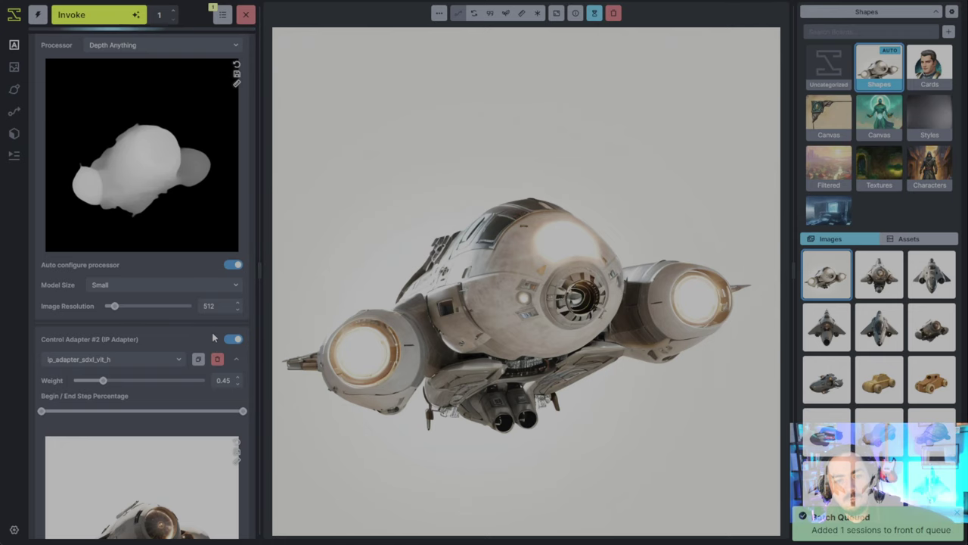
- Change the depth processor's image resolution from 512 to 1024
{"action": "left_click", "coordinate": [212, 305]}
{"action": "type", "text": "1024"}
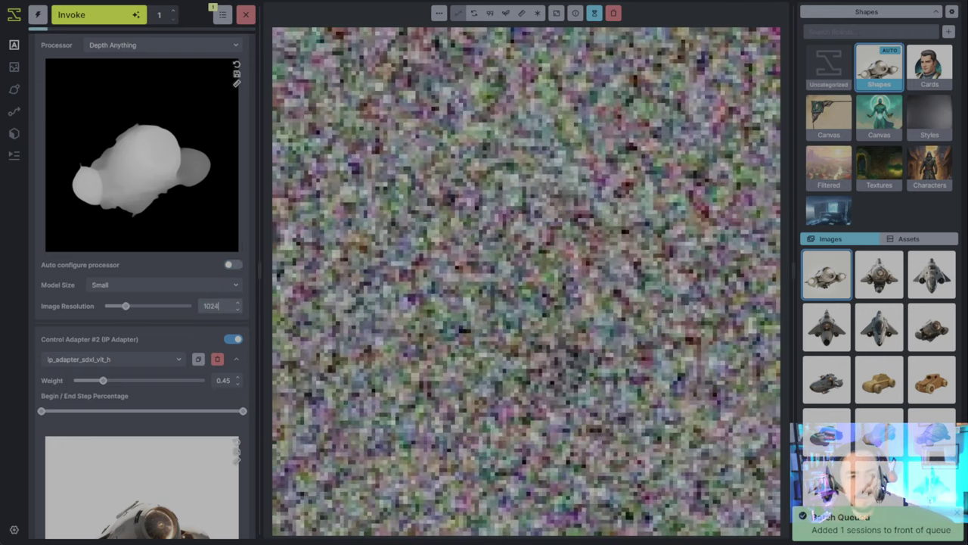
{"action": "left_click", "coordinate": [158, 318]}
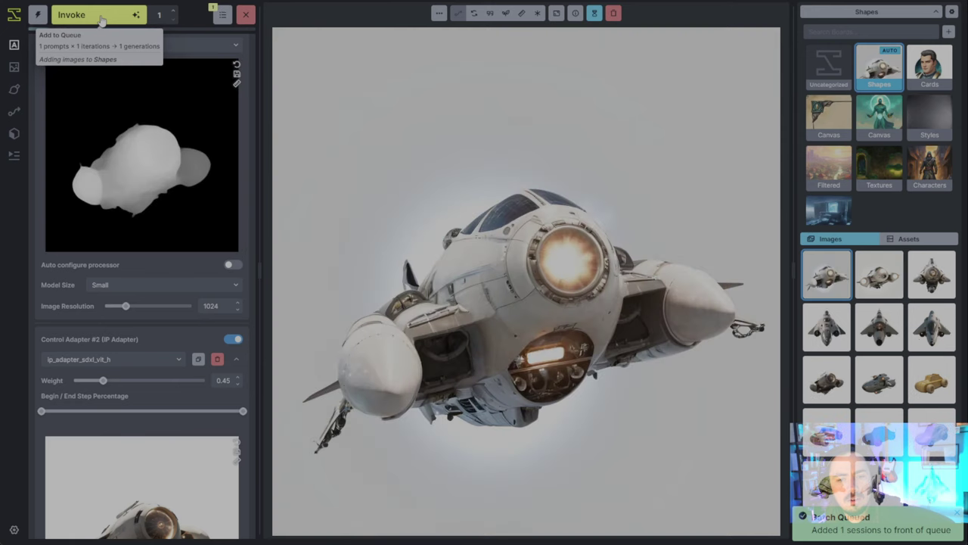
- Move the ControlNet end step percentage earlier so depth guidance stops sooner
{"action": "scroll", "coordinate": [144, 227], "scroll_direction": "down", "scroll_amount": 3}
{"action": "scroll", "coordinate": [204, 318], "scroll_direction": "up", "scroll_amount": 3}
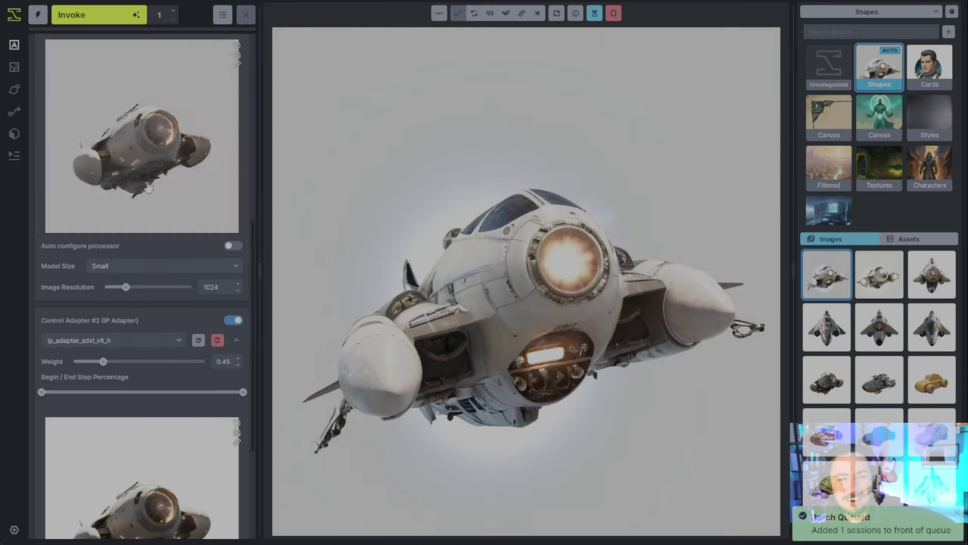
{"action": "scroll", "coordinate": [192, 254], "scroll_direction": "up", "scroll_amount": 1}
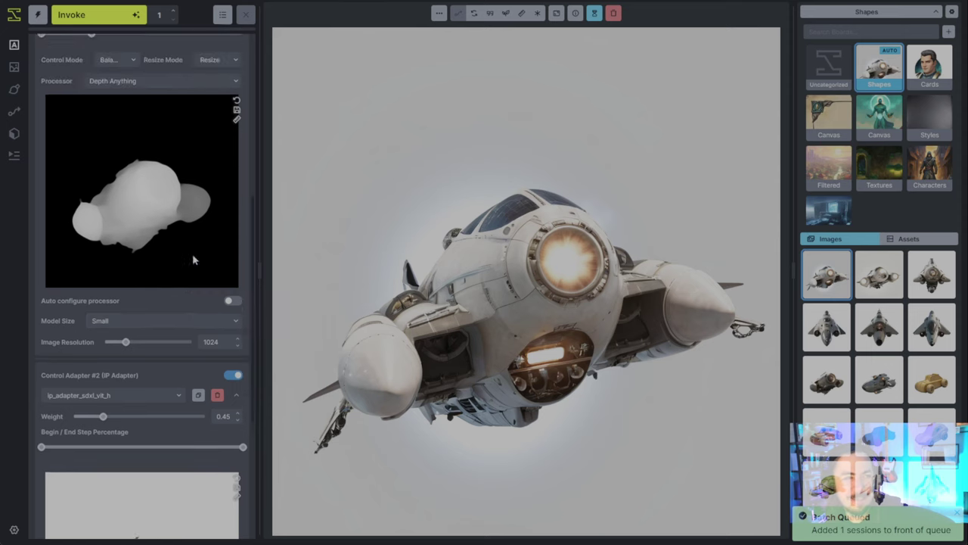
{"action": "scroll", "coordinate": [132, 137], "scroll_direction": "up", "scroll_amount": 2}
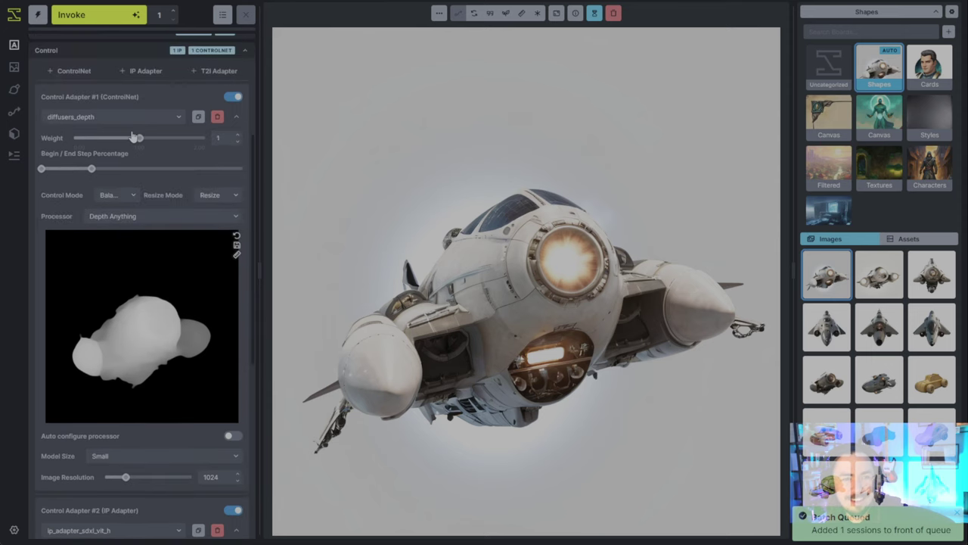
{"action": "left_click_drag", "start_coordinate": [92, 167], "coordinate": [71, 168]}
{"action": "scroll", "coordinate": [179, 343], "scroll_direction": "down", "scroll_amount": 5}
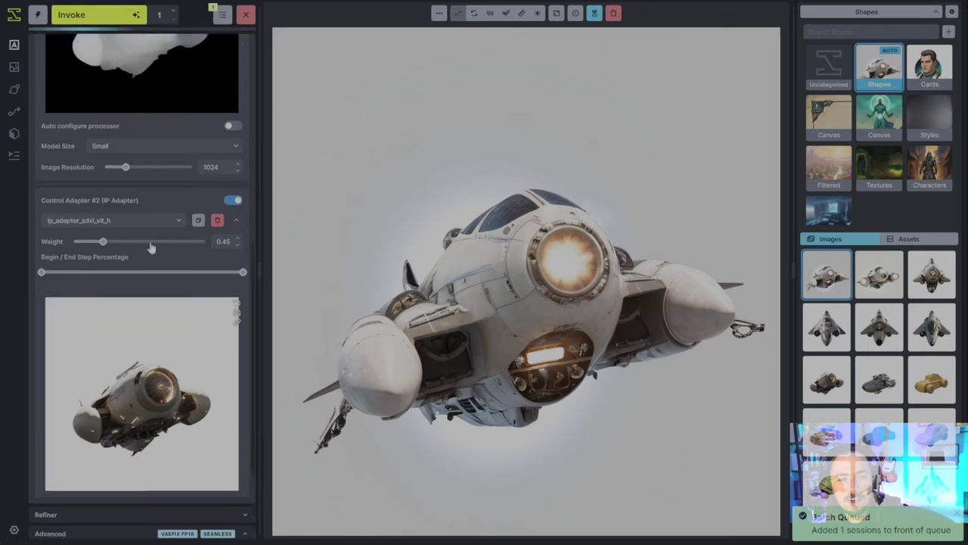
{"action": "scroll", "coordinate": [227, 424], "scroll_direction": "up", "scroll_amount": 5}
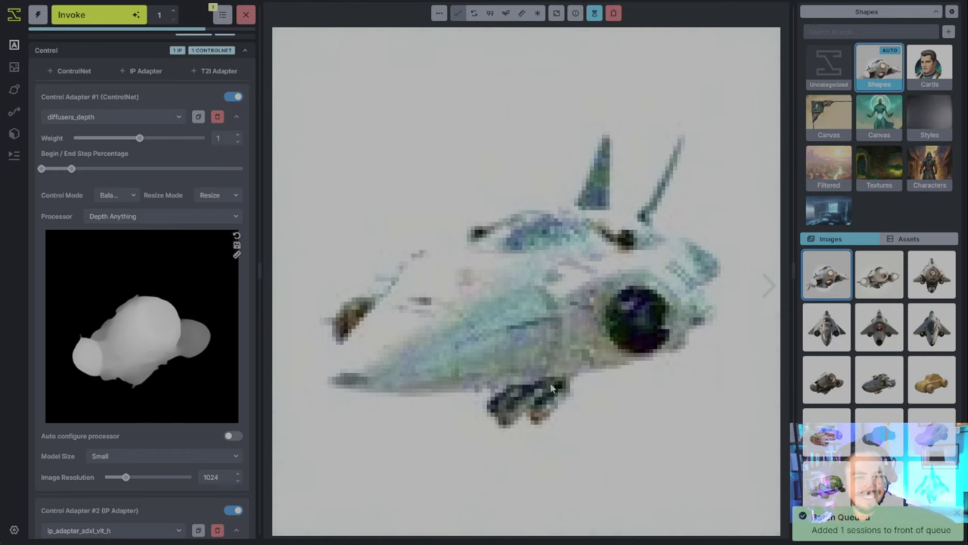
{"action": "scroll", "coordinate": [209, 328], "scroll_direction": "down", "scroll_amount": 3}
{"action": "scroll", "coordinate": [213, 339], "scroll_direction": "up", "scroll_amount": 3}
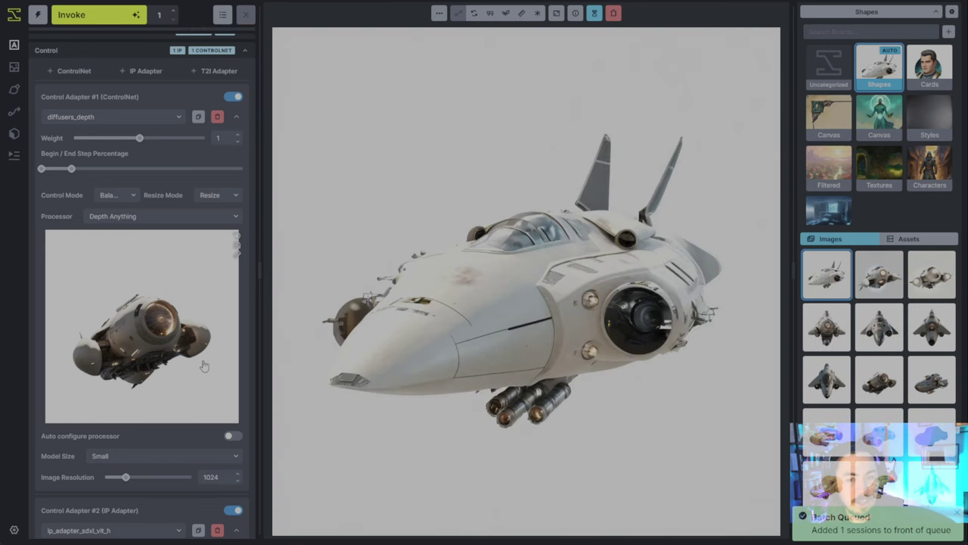
- Scroll through the ControlNet and IP Adapter settings while the twin-finned spaceship renders
{"action": "scroll", "coordinate": [229, 415], "scroll_direction": "down", "scroll_amount": 5}
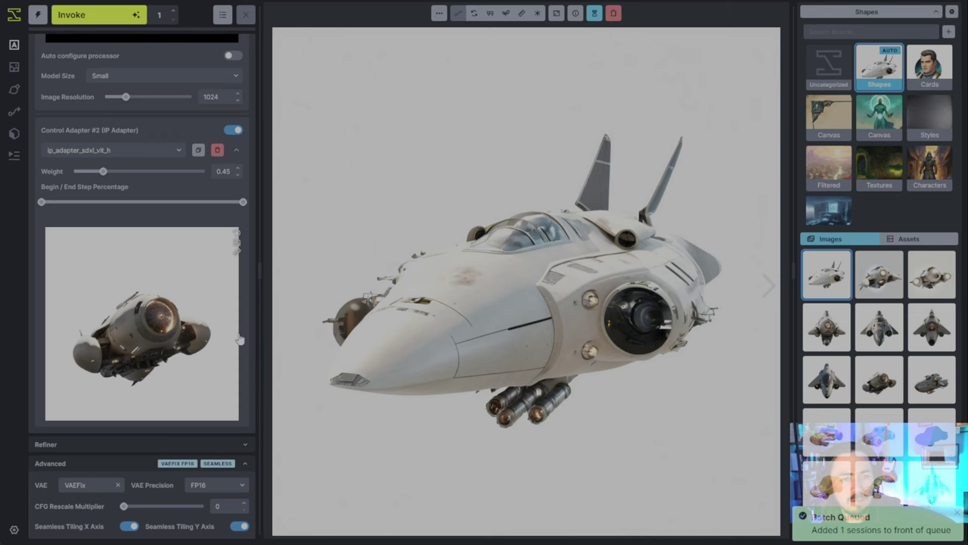
{"action": "scroll", "coordinate": [239, 339], "scroll_direction": "up", "scroll_amount": 8}
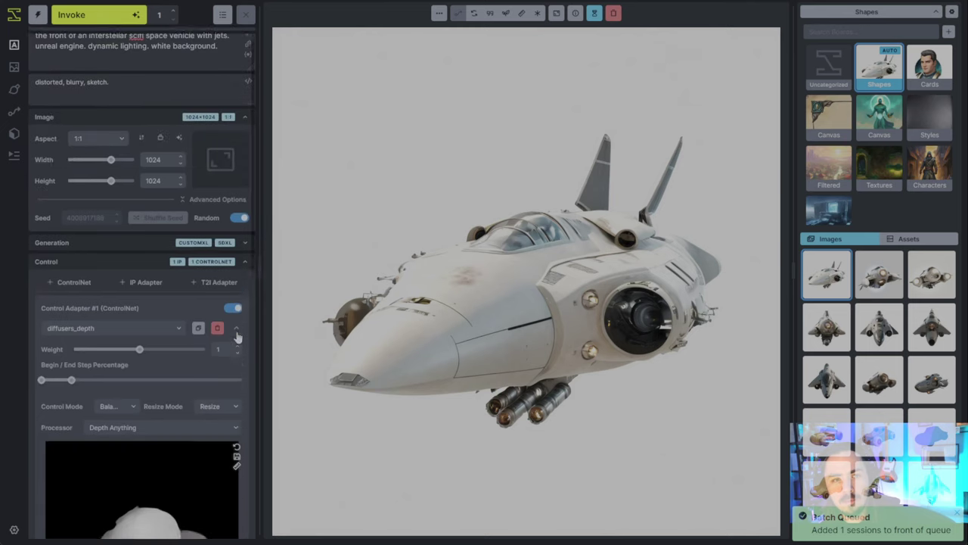
{"action": "scroll", "coordinate": [237, 337], "scroll_direction": "down", "scroll_amount": 6}
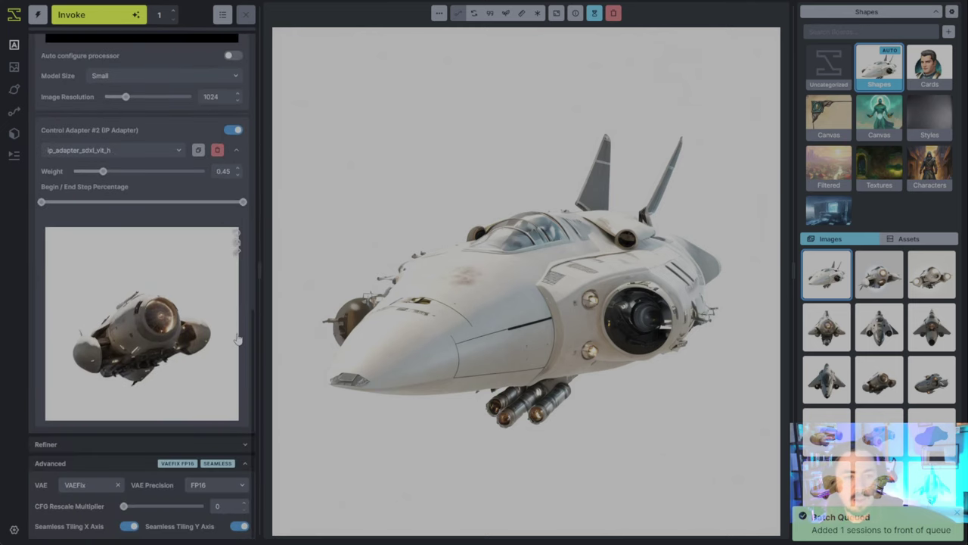
{"action": "scroll", "coordinate": [238, 339], "scroll_direction": "up", "scroll_amount": 5}
{"action": "scroll", "coordinate": [238, 340], "scroll_direction": "down", "scroll_amount": 5}
{"action": "scroll", "coordinate": [227, 318], "scroll_direction": "up", "scroll_amount": 3}
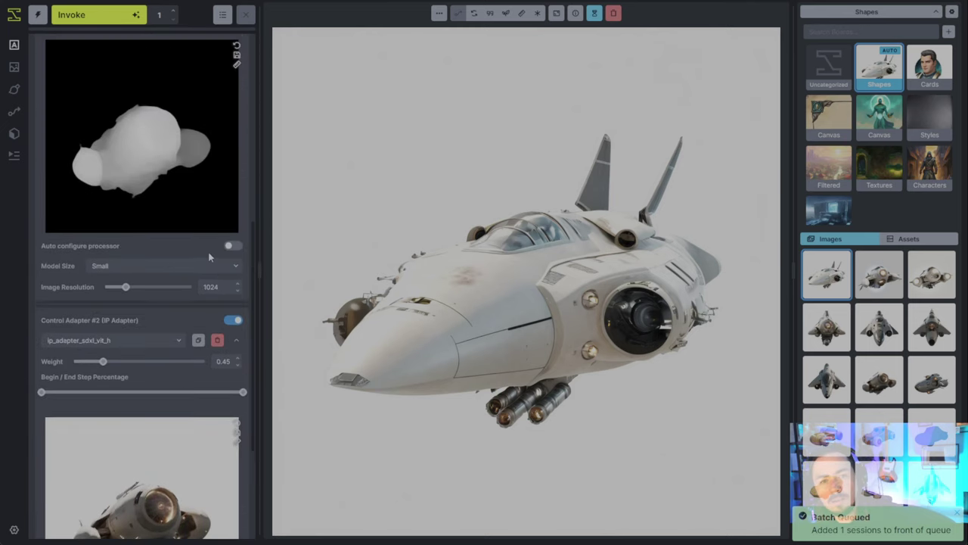
{"action": "scroll", "coordinate": [211, 259], "scroll_direction": "up", "scroll_amount": 2}
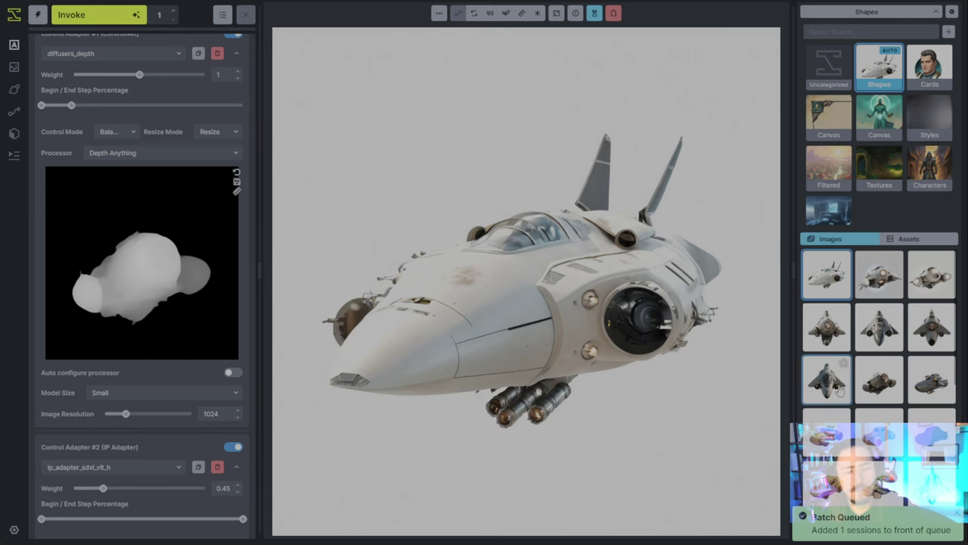
- View the pale jet and then the red jet results in the main viewer
{"action": "scroll", "coordinate": [855, 387], "scroll_direction": "down", "scroll_amount": 10}
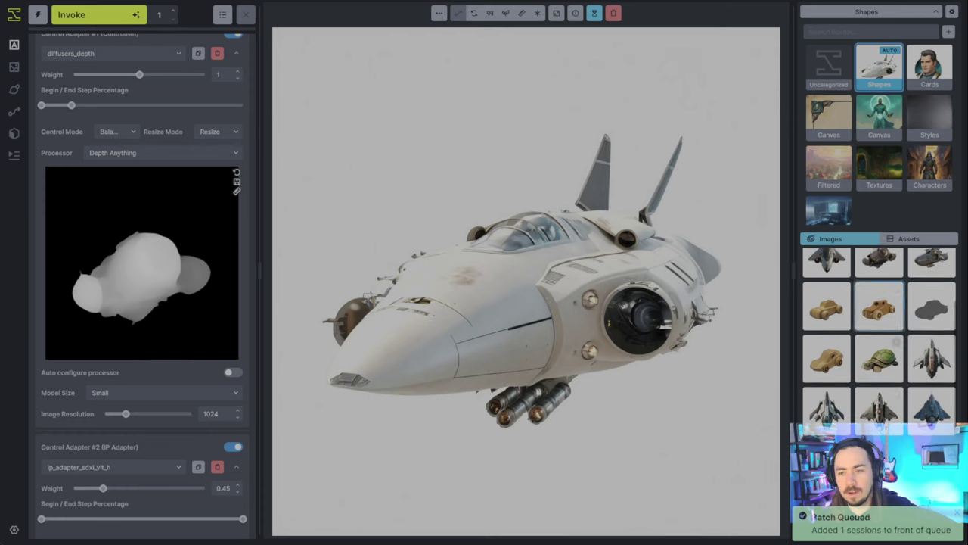
{"action": "scroll", "coordinate": [877, 382], "scroll_direction": "down", "scroll_amount": 1}
{"action": "left_click", "coordinate": [835, 363]}
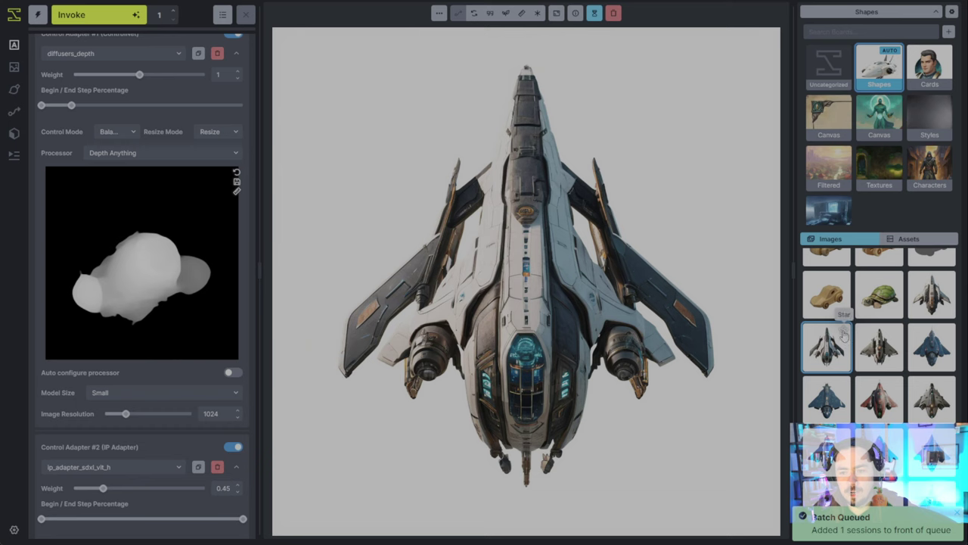
{"action": "scroll", "coordinate": [887, 362], "scroll_direction": "down", "scroll_amount": 1}
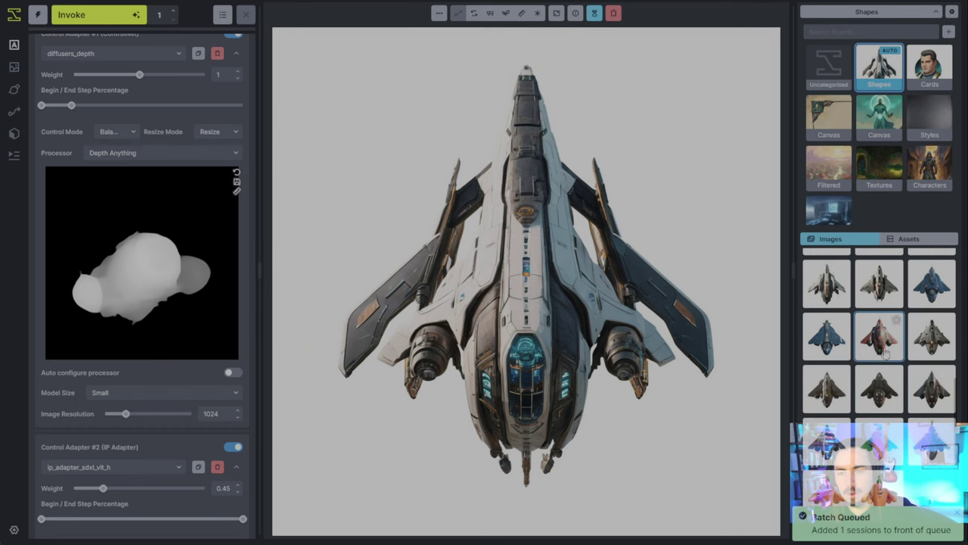
{"action": "left_click", "coordinate": [885, 349]}
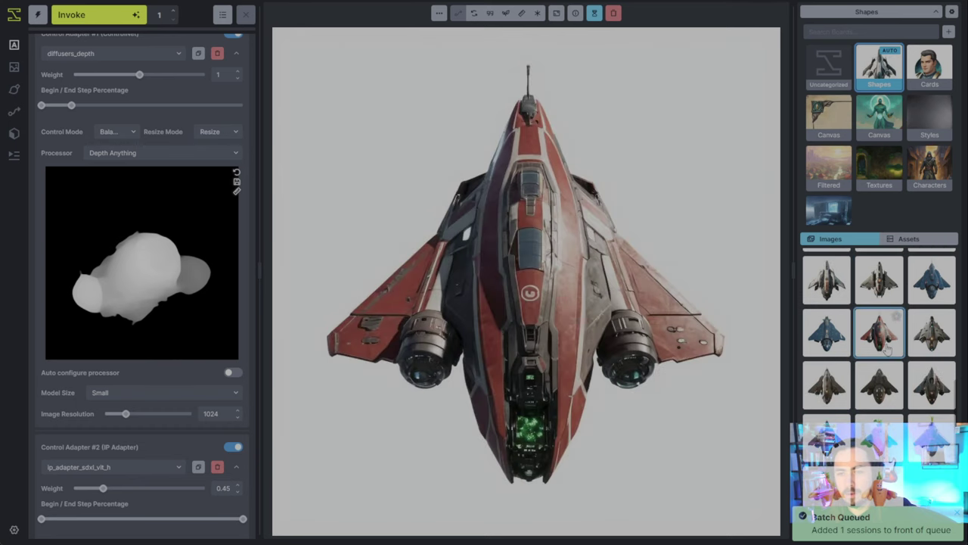
- View the dark, brown, grey and light tan ship results one after another
{"action": "scroll", "coordinate": [893, 332], "scroll_direction": "up", "scroll_amount": 1}
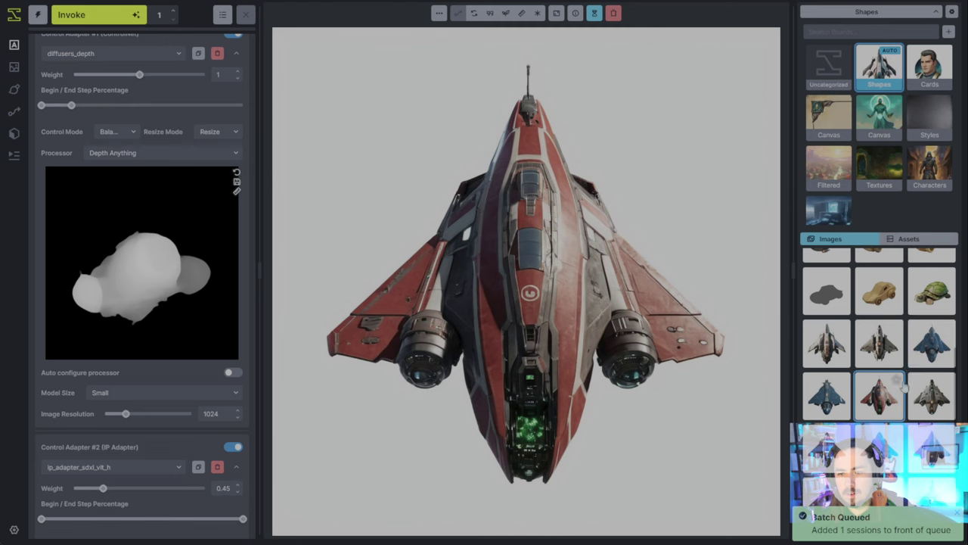
{"action": "scroll", "coordinate": [899, 385], "scroll_direction": "down", "scroll_amount": 1}
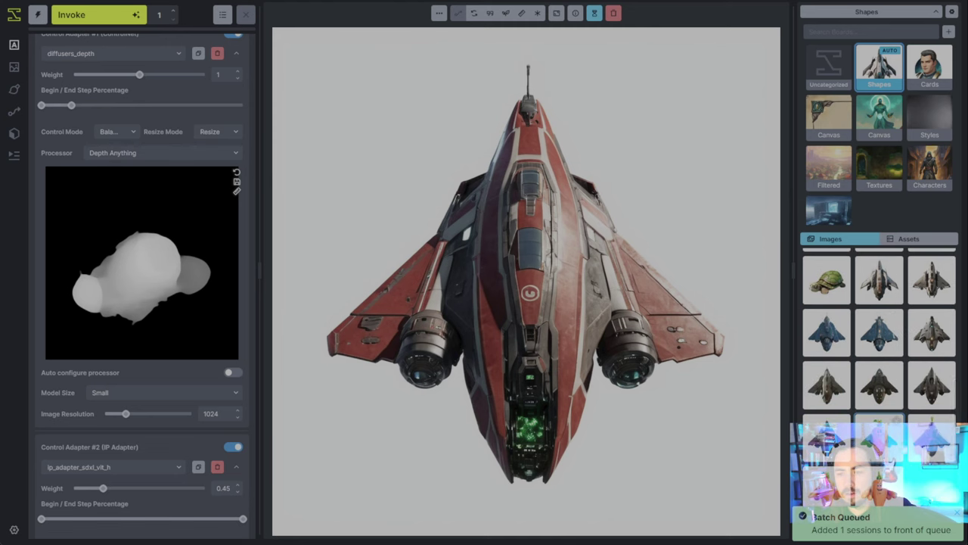
{"action": "scroll", "coordinate": [884, 388], "scroll_direction": "up", "scroll_amount": 1}
{"action": "scroll", "coordinate": [941, 382], "scroll_direction": "up", "scroll_amount": 1}
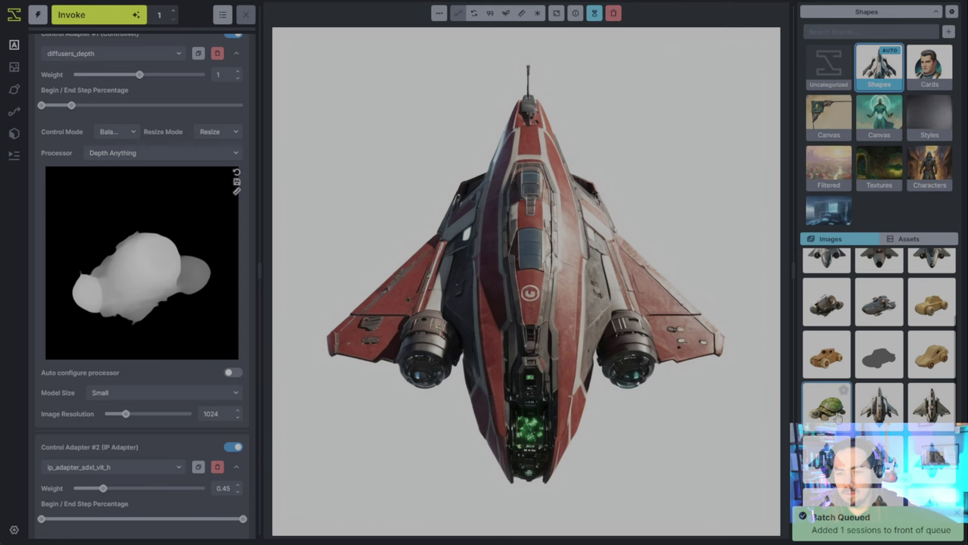
{"action": "scroll", "coordinate": [940, 382], "scroll_direction": "down", "scroll_amount": 2}
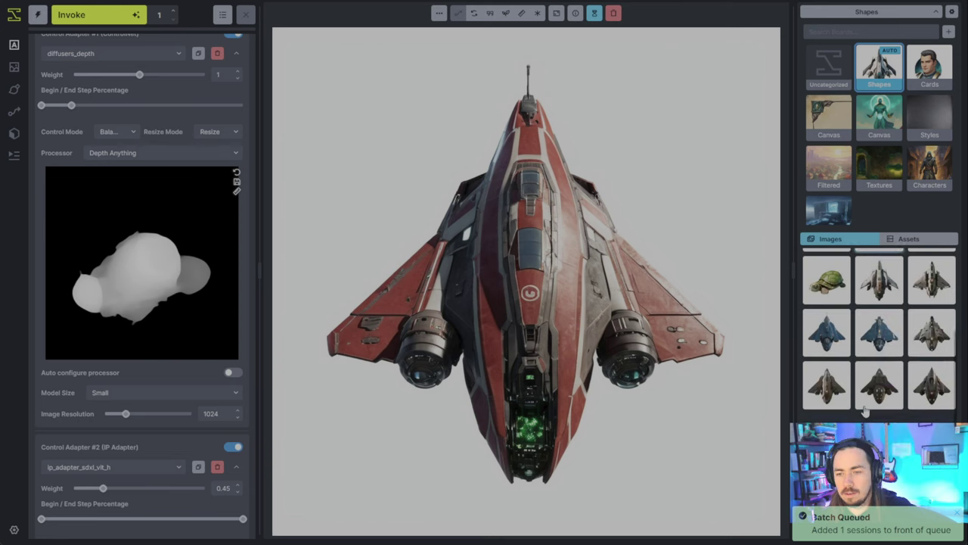
{"action": "left_click", "coordinate": [934, 401]}
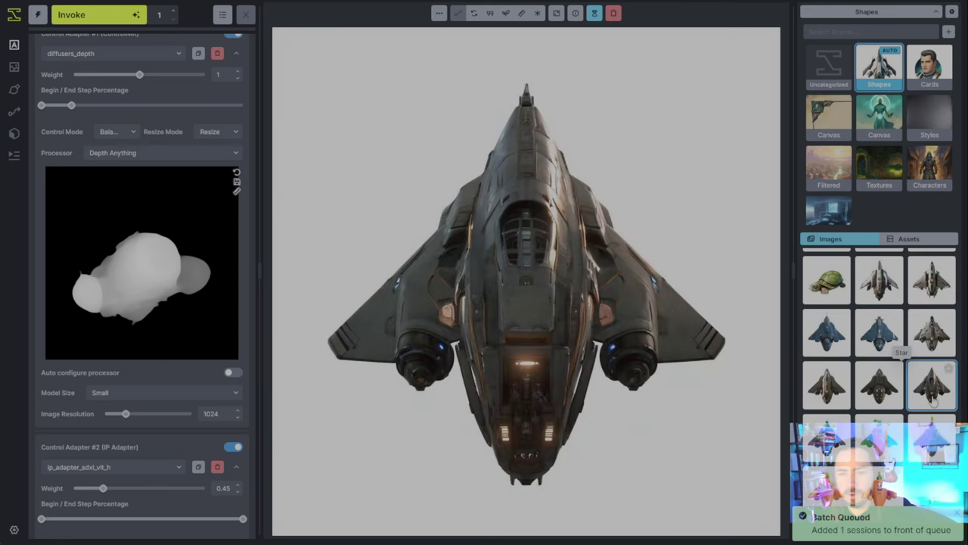
{"action": "left_click", "coordinate": [827, 435]}
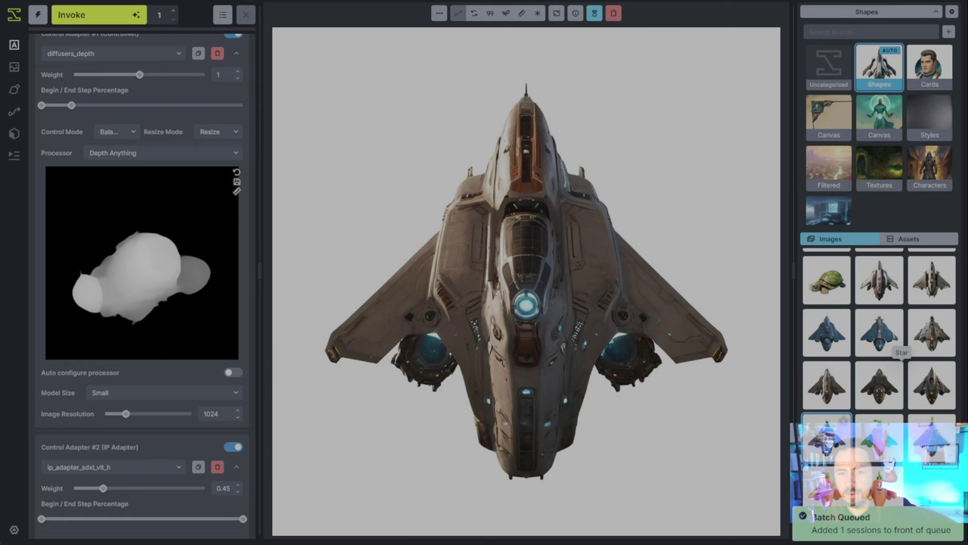
{"action": "left_click", "coordinate": [931, 336]}
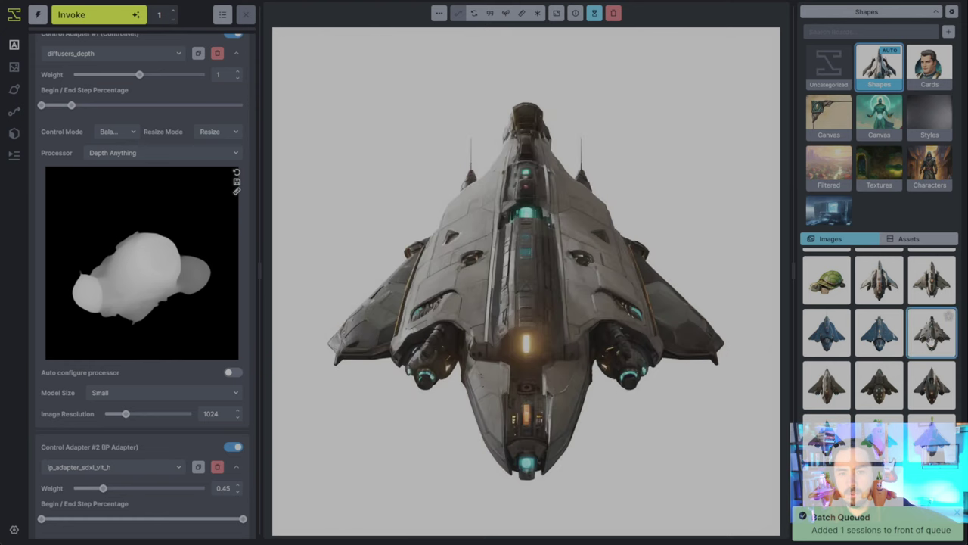
{"action": "left_click", "coordinate": [944, 271]}
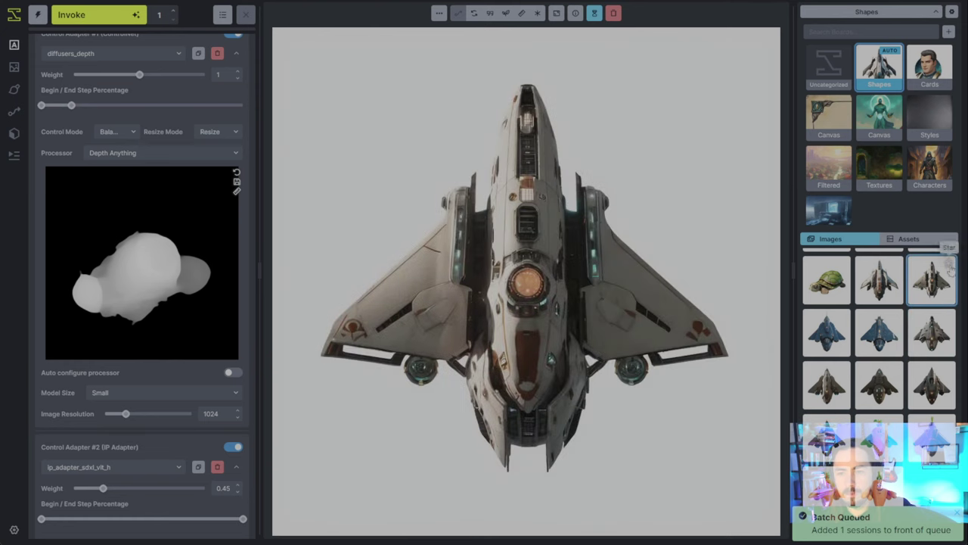
- Compare the dark, tan and red ship results, ending on the dark ship
{"action": "scroll", "coordinate": [950, 261], "scroll_direction": "up", "scroll_amount": 3}
{"action": "left_click", "coordinate": [932, 274]}
{"action": "left_click", "coordinate": [879, 274]}
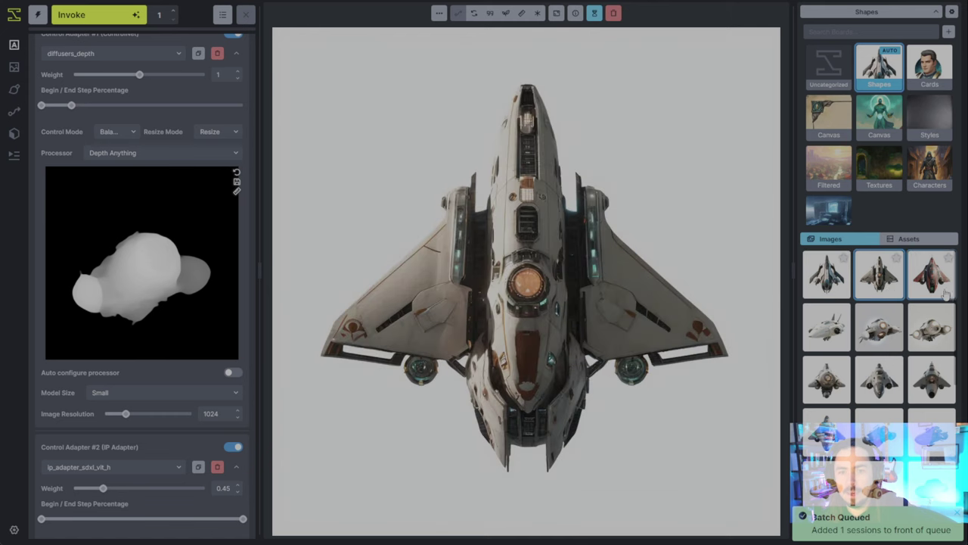
{"action": "left_click", "coordinate": [945, 293]}
{"action": "left_click", "coordinate": [862, 296]}
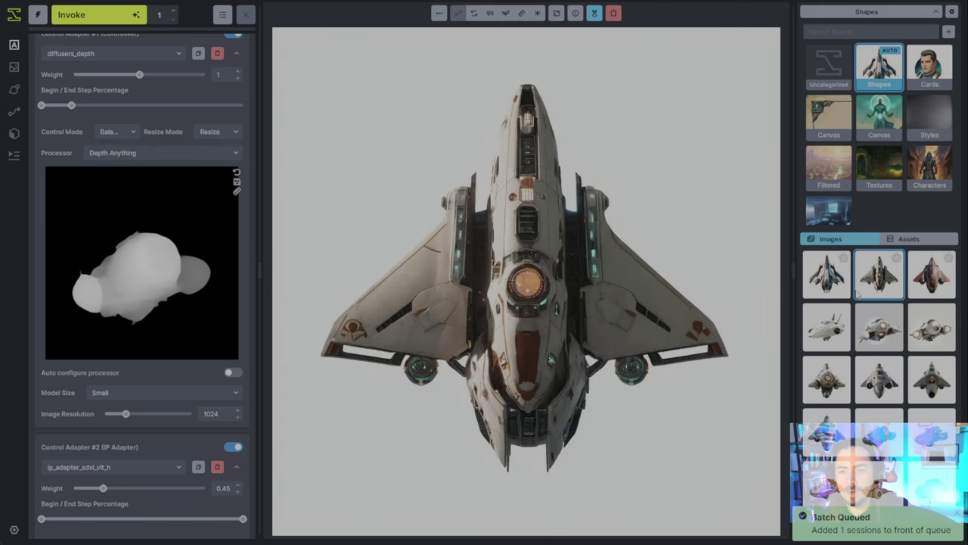
{"action": "left_click", "coordinate": [828, 274]}
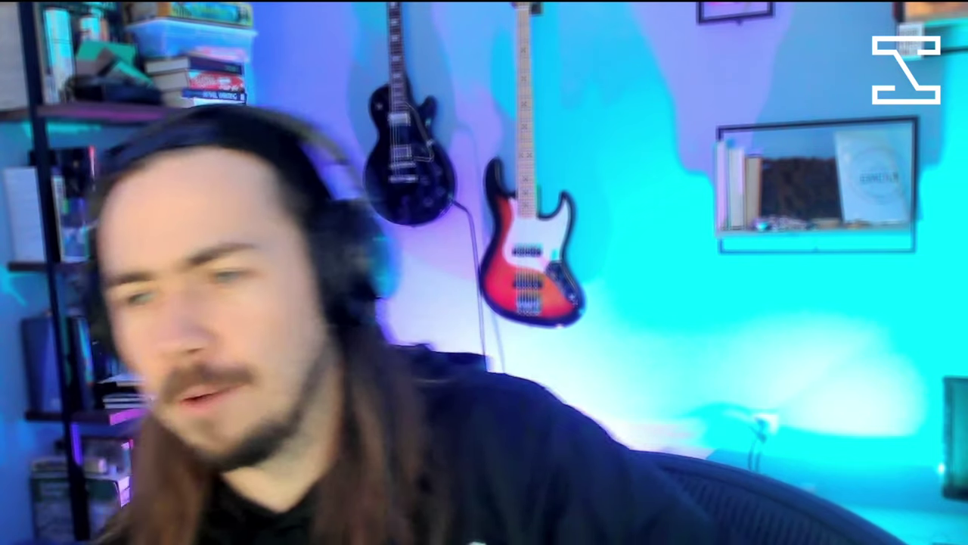